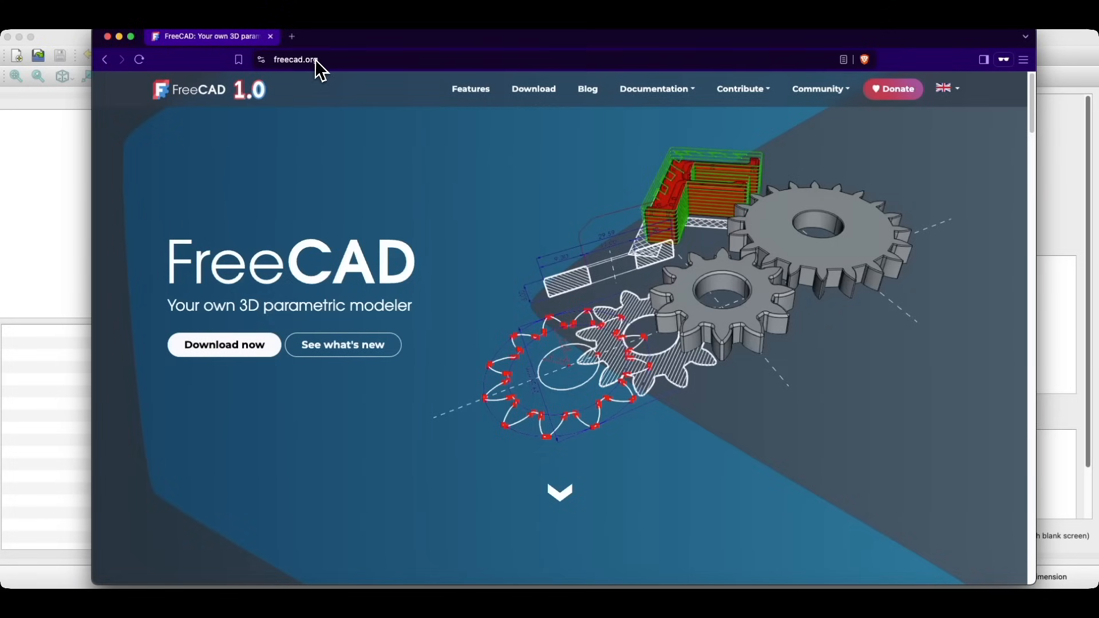
# Step: Open the FreeCAD downloads page and review the platform installers and the list of community links
pyautogui.click(243, 353)
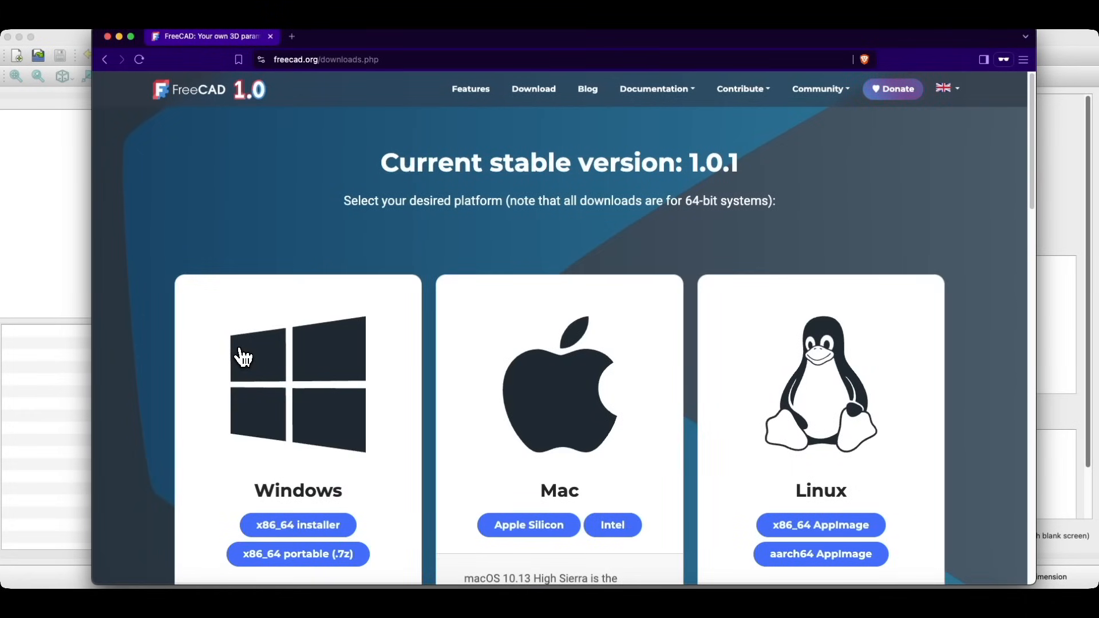
pyautogui.scroll(-2, 241, 355)
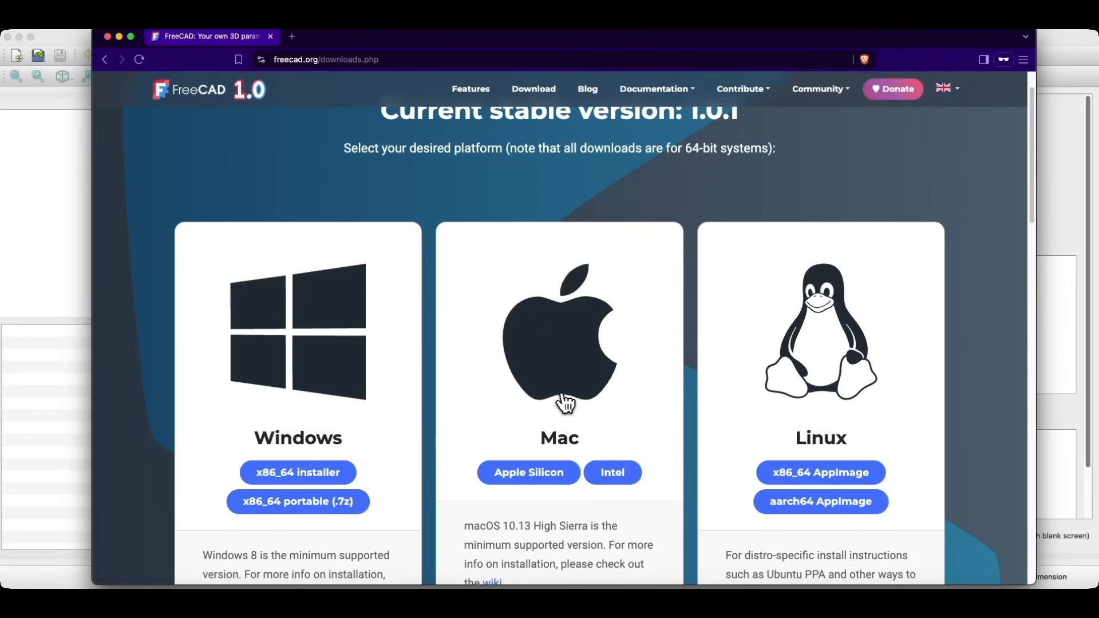
pyautogui.click(818, 89)
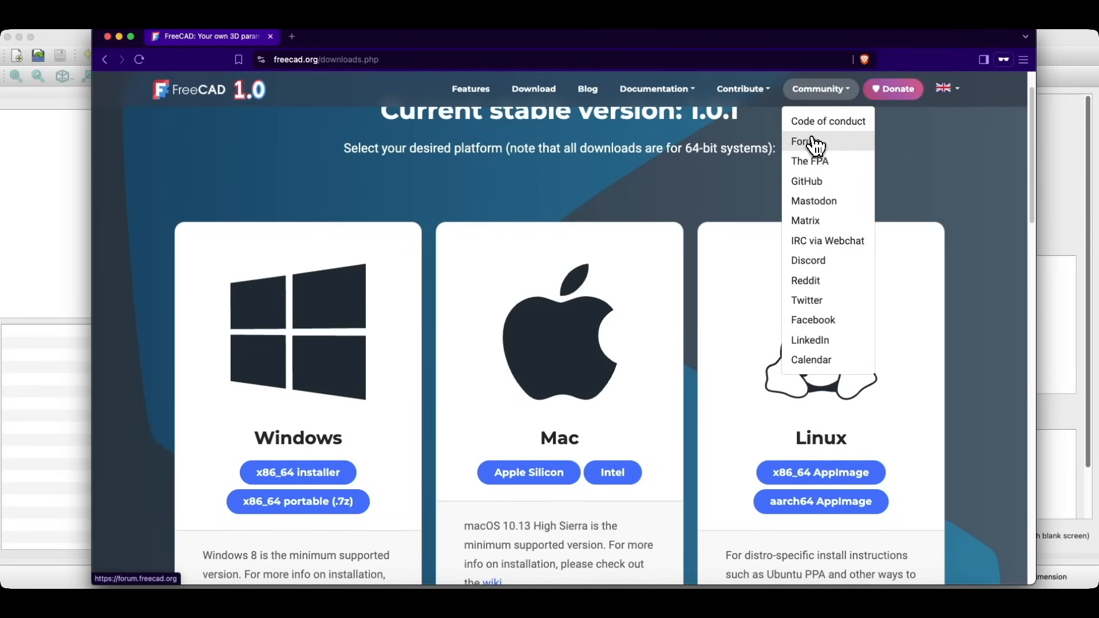
pyautogui.click(364, 186)
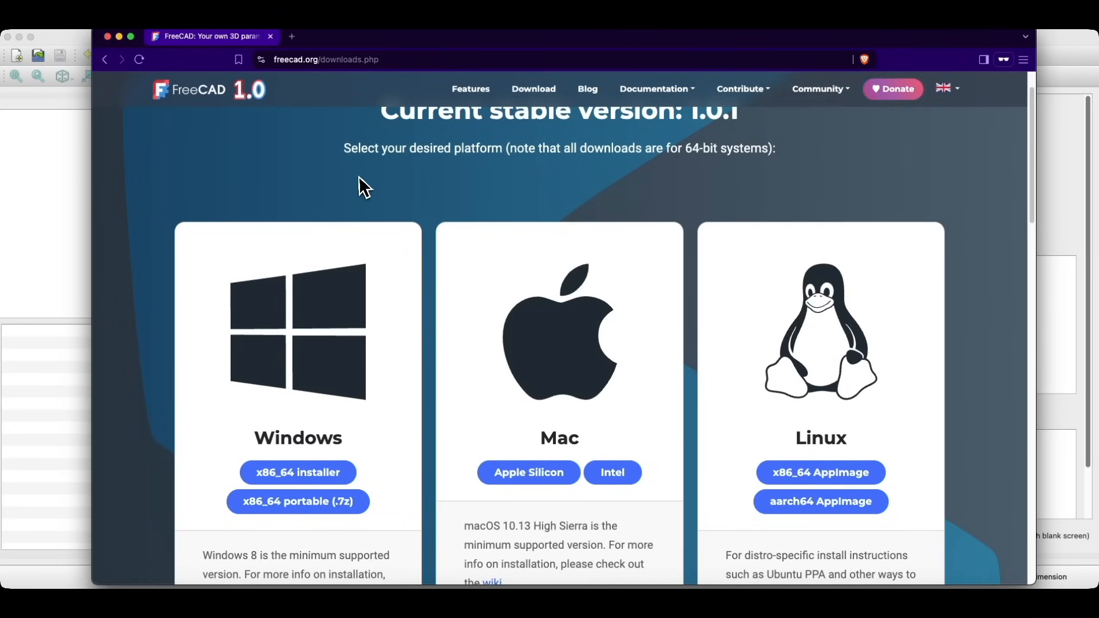
# Step: Switch to FreeCAD and review the first start setup options and the application preferences
pyautogui.click(55, 224)
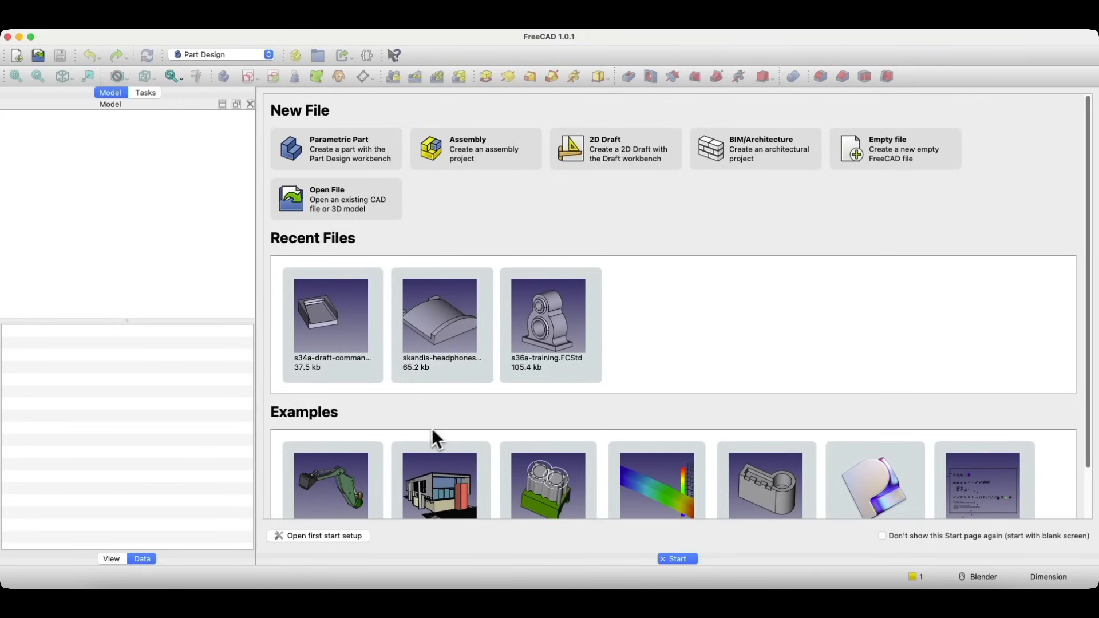
pyautogui.click(316, 536)
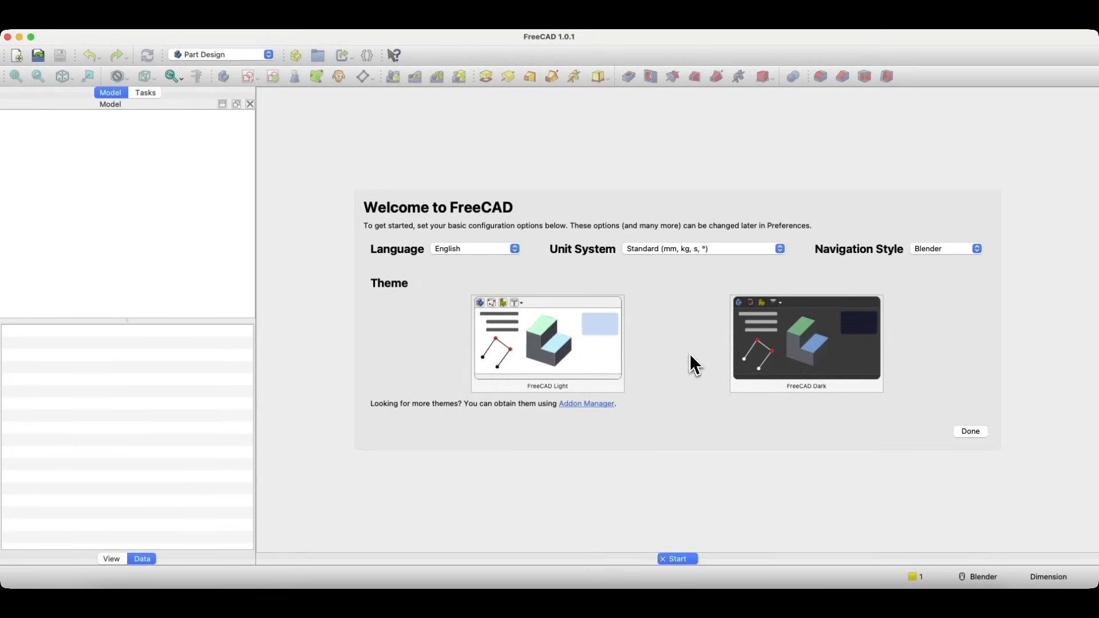
pyautogui.click(964, 435)
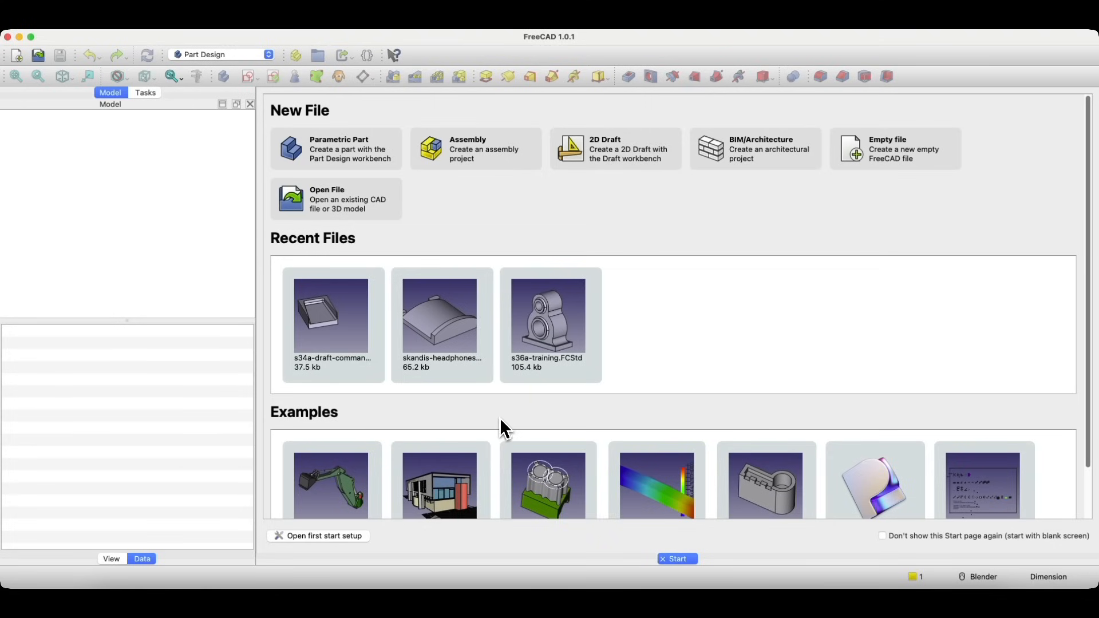
pyautogui.click(40, 21)
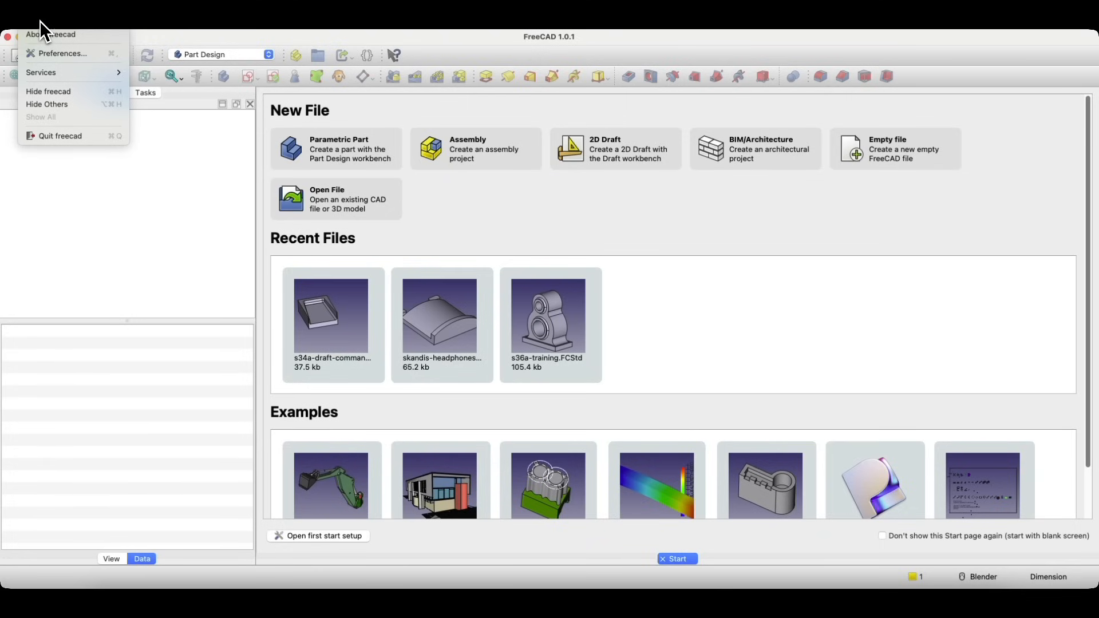
pyautogui.click(50, 58)
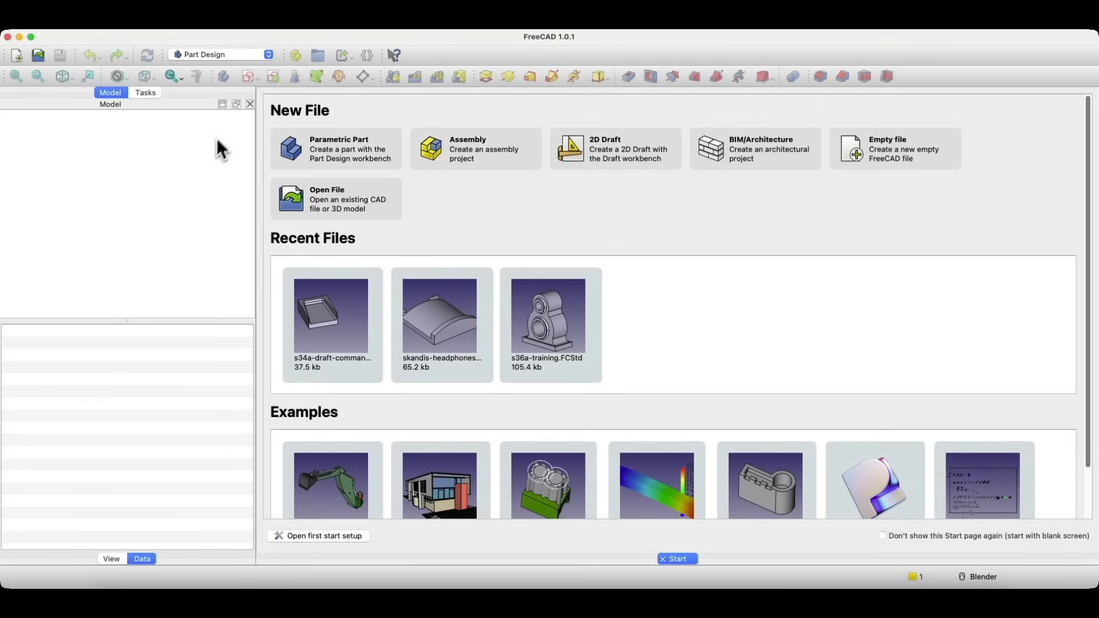
# Step: Choose the Part Design workbench and create a new parametric part file
pyautogui.click(233, 56)
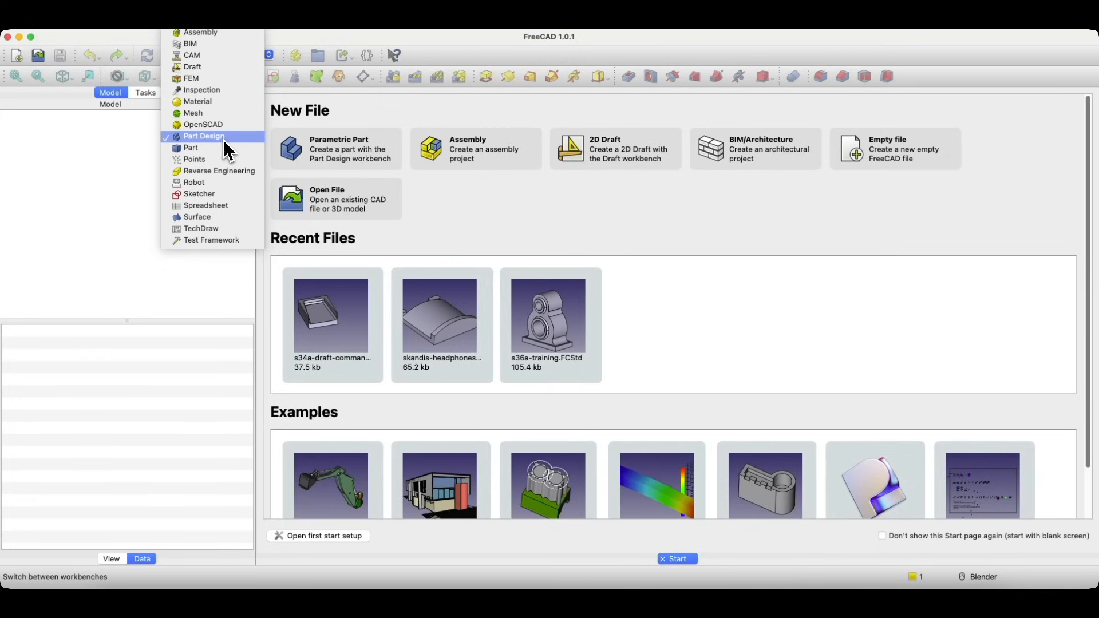
pyautogui.click(218, 140)
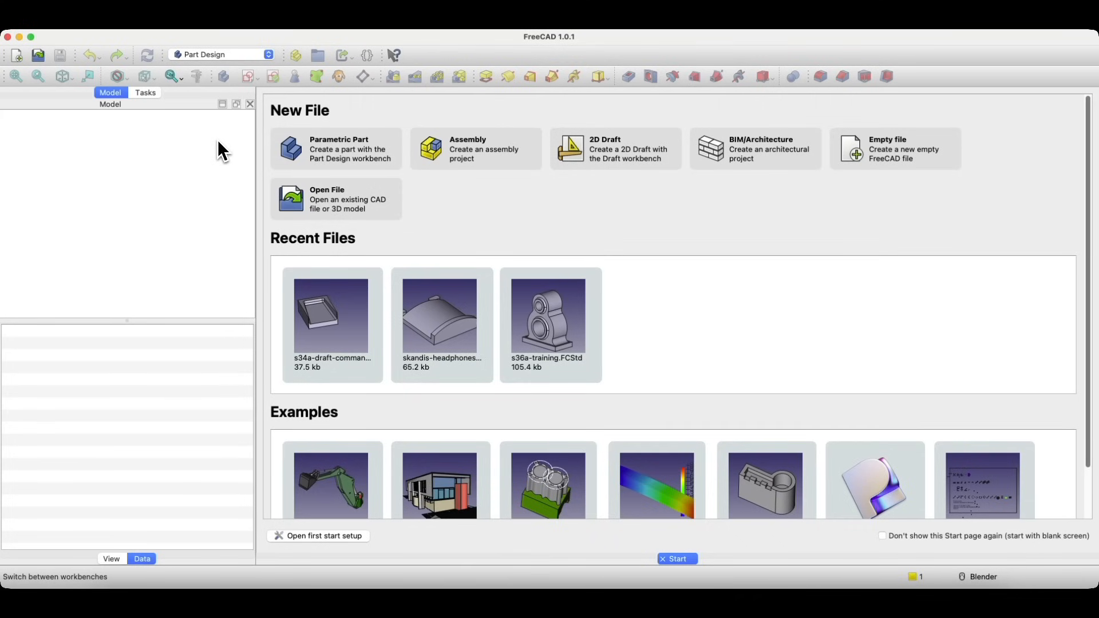
pyautogui.click(235, 54)
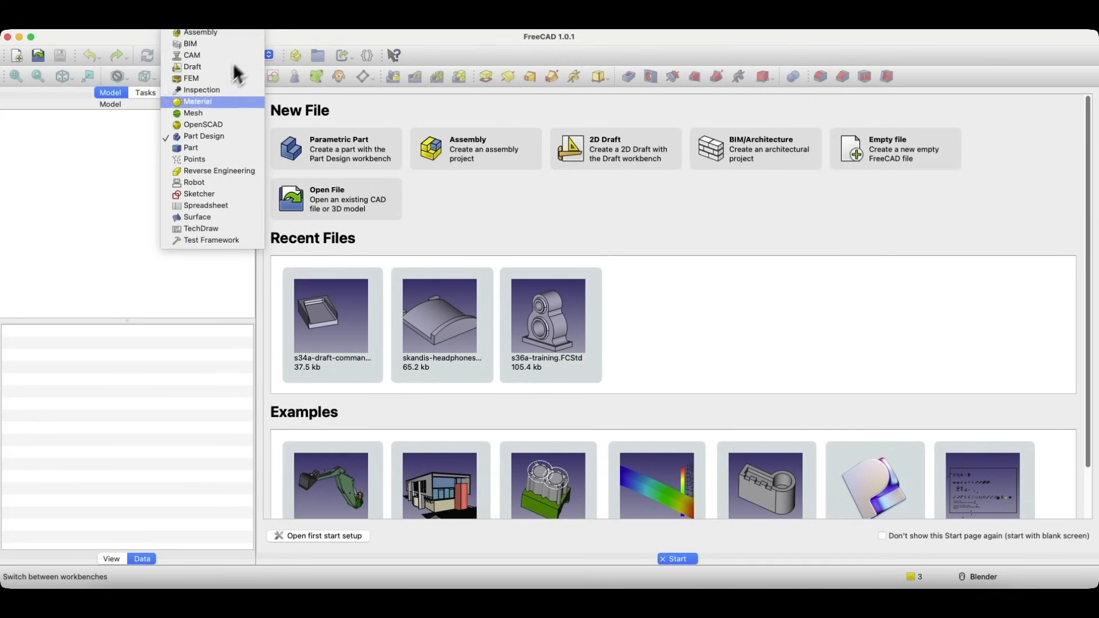
pyautogui.click(203, 138)
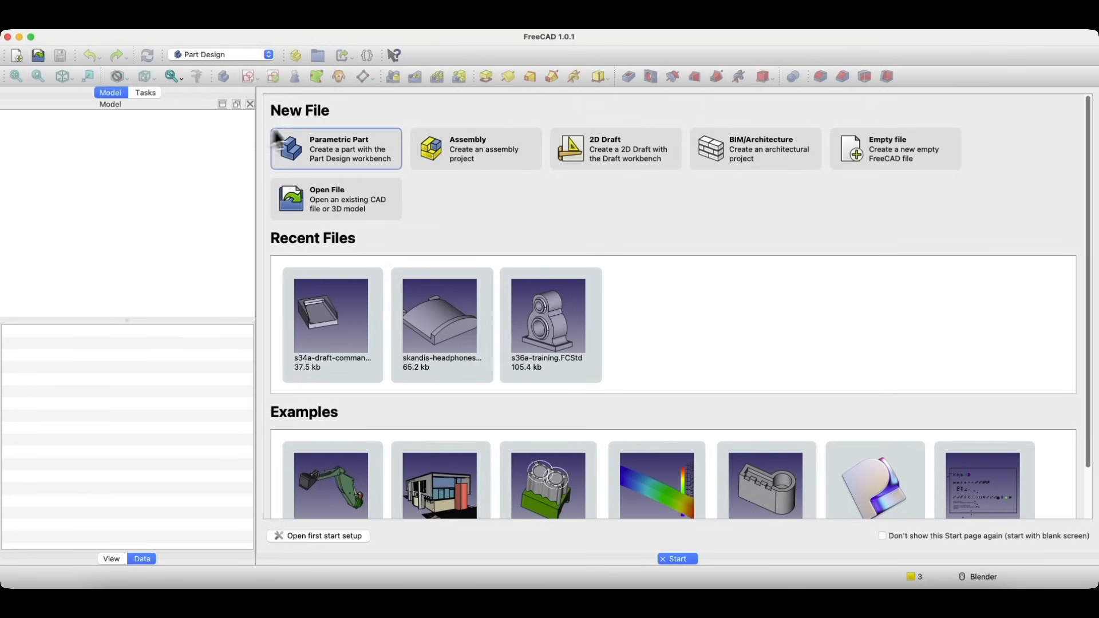
pyautogui.click(344, 165)
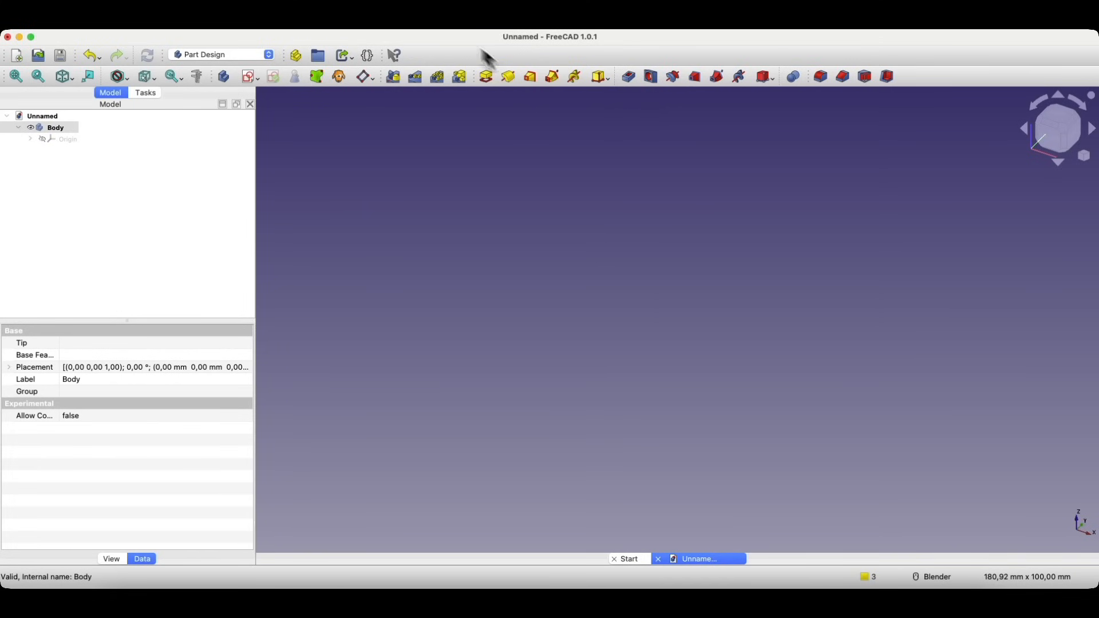
pyautogui.click(284, 20)
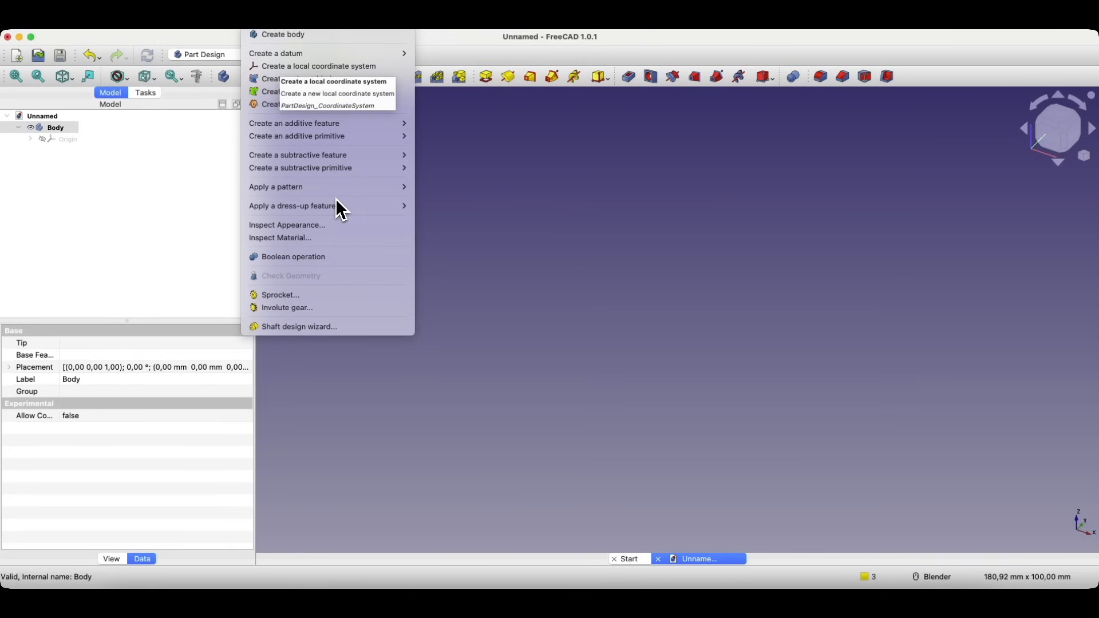
pyautogui.click(561, 223)
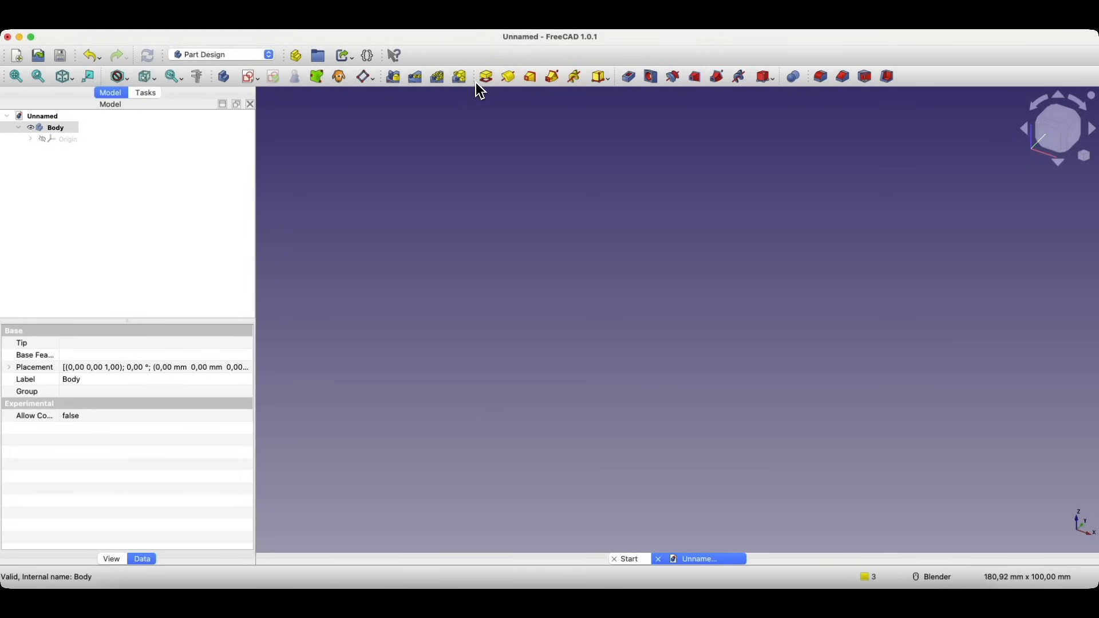
# Step: Hide the Part Design Helper tools and show them again
pyautogui.moveTo(475, 80)
pyautogui.mouseDown()
pyautogui.moveTo(473, 52)
pyautogui.moveTo(479, 80)
pyautogui.mouseUp()
pyautogui.rightClick(530, 65)
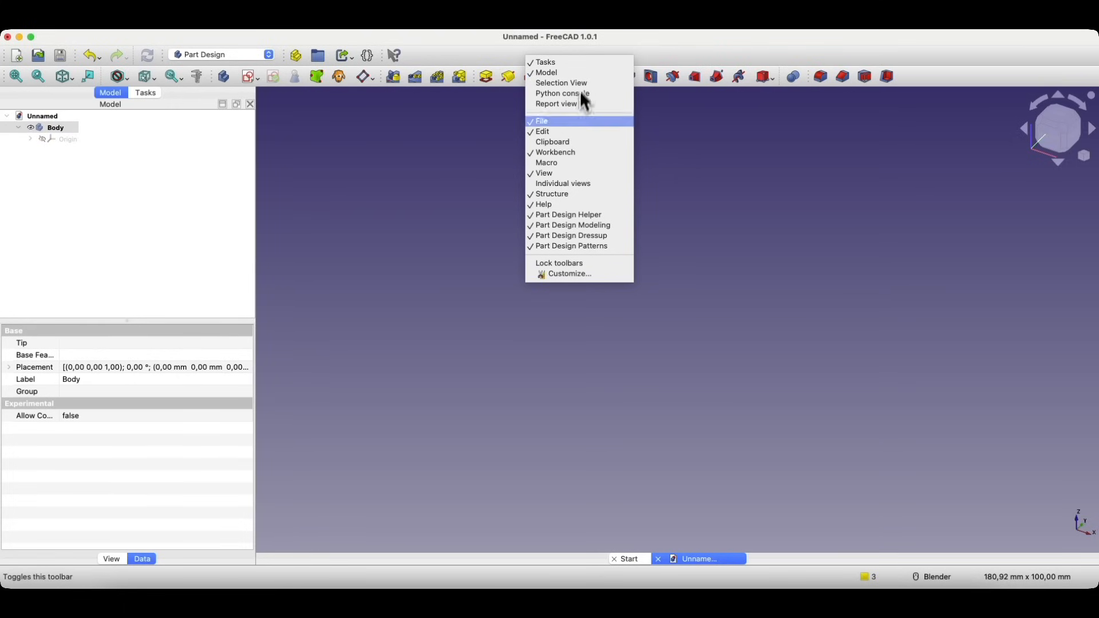
pyautogui.click(584, 218)
pyautogui.rightClick(457, 55)
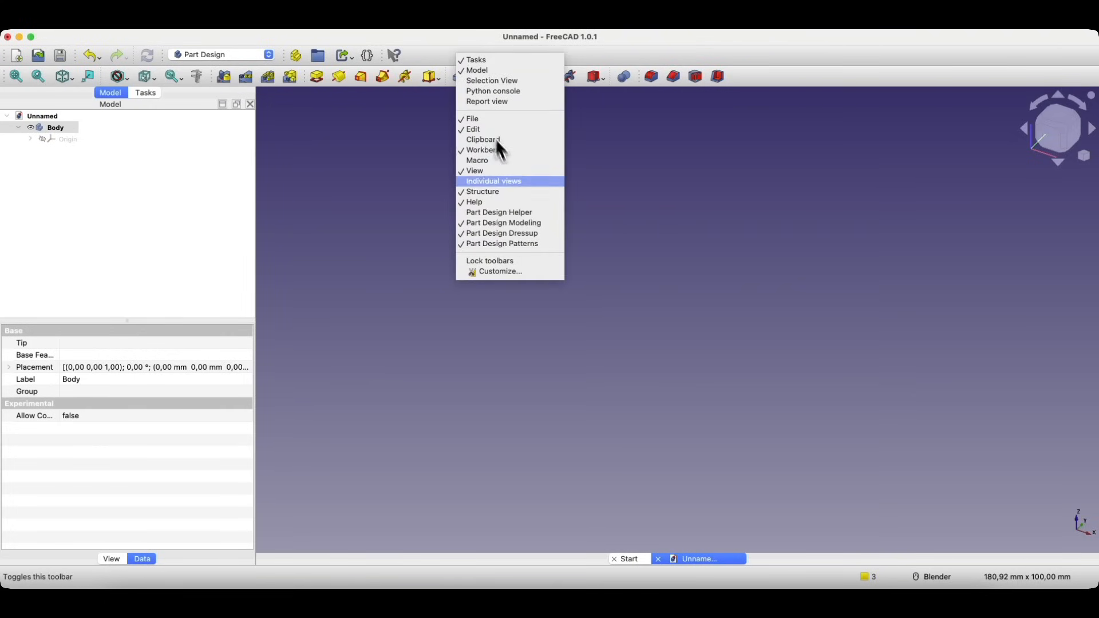
pyautogui.click(510, 212)
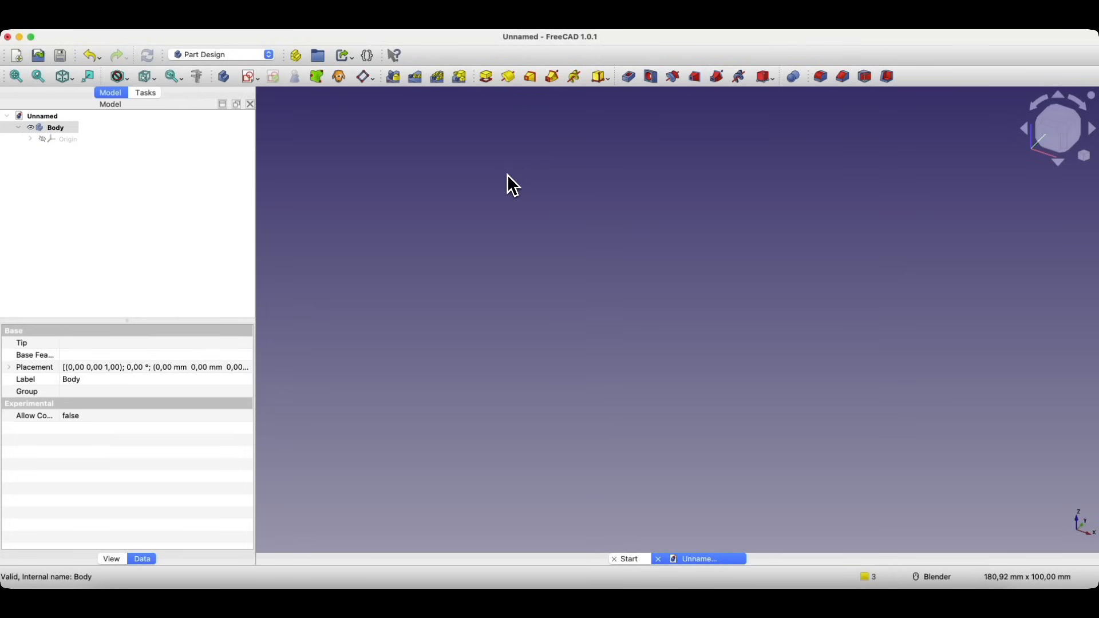
# Step: Create a new sketch in the body on the XY base plane
pyautogui.click(397, 182)
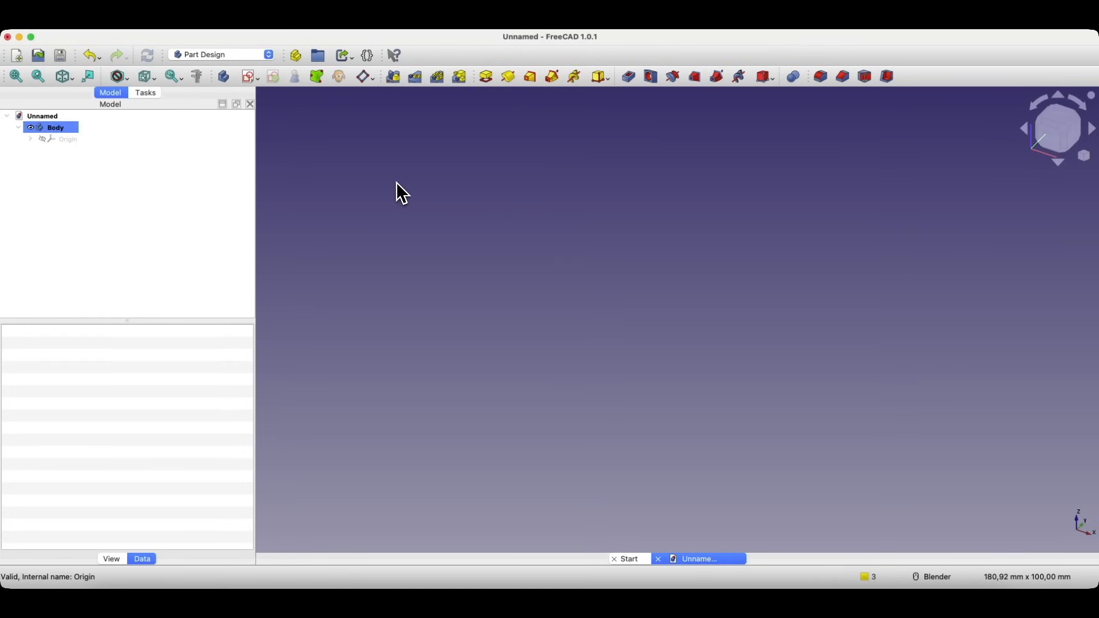
pyautogui.click(251, 76)
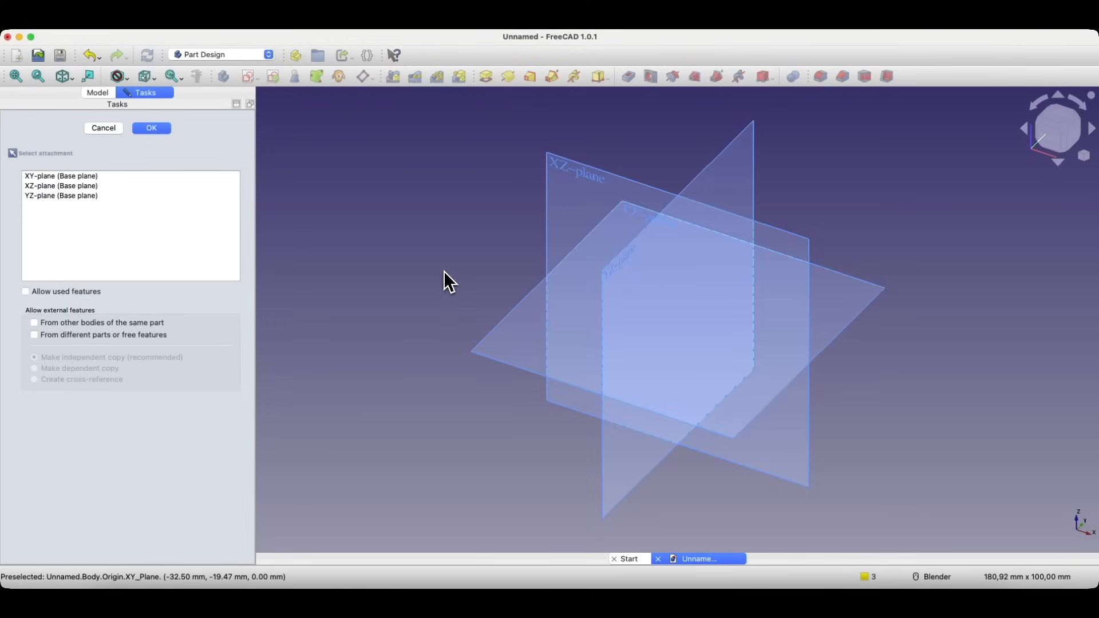
pyautogui.moveTo(444, 270); pyautogui.dragTo(466, 302, button='middle')
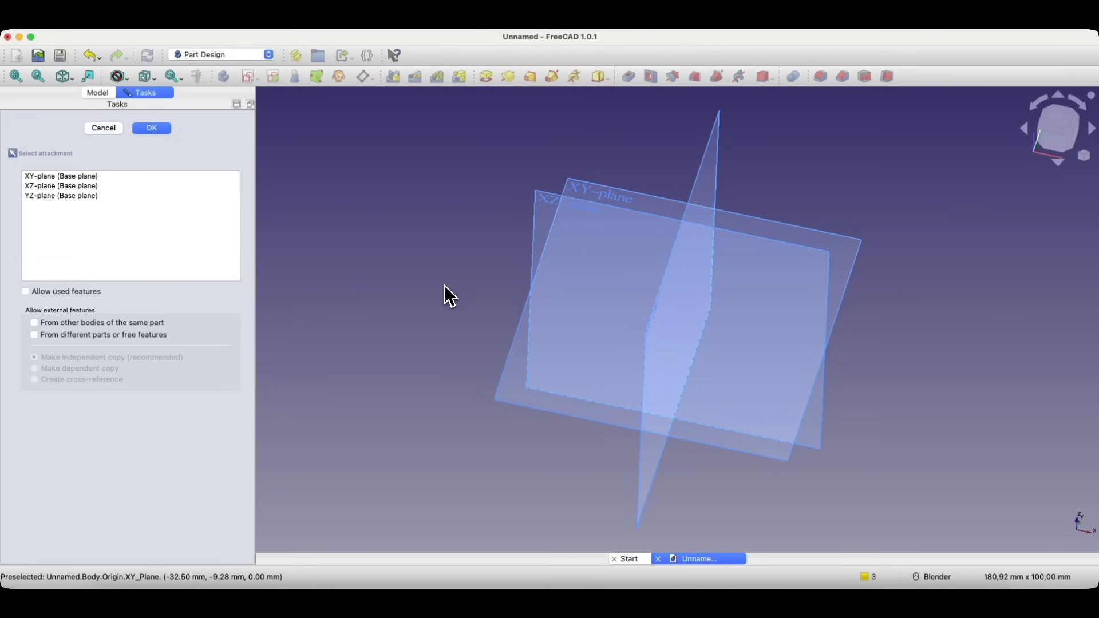
pyautogui.click(610, 203)
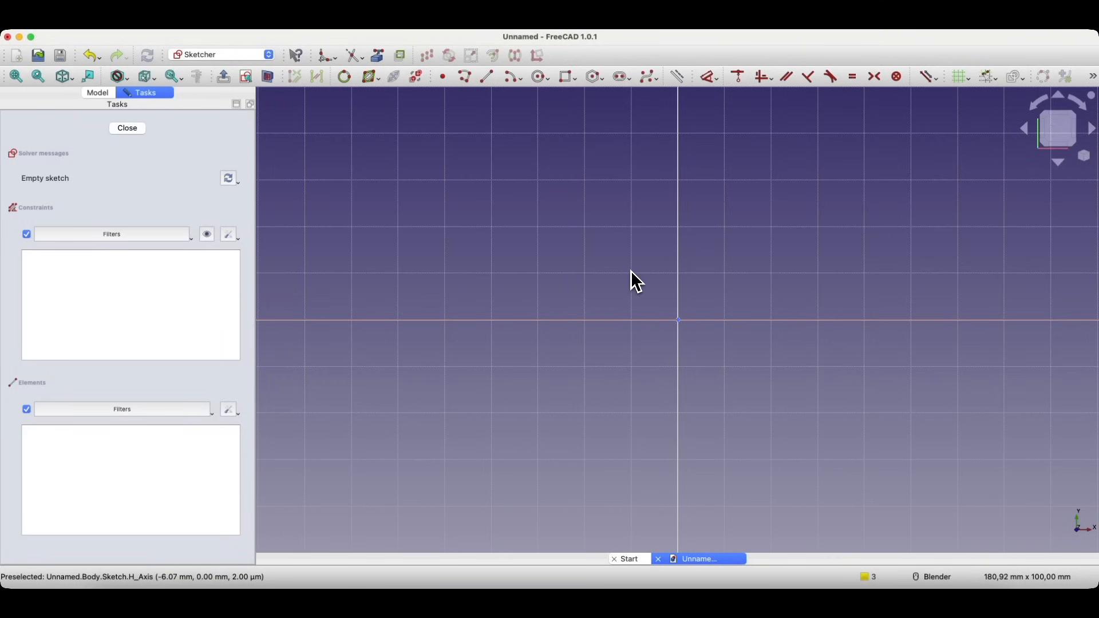
# Step: Draw a rectangle centred on the origin, 80 mm wide and 30 mm high
pyautogui.click(576, 78)
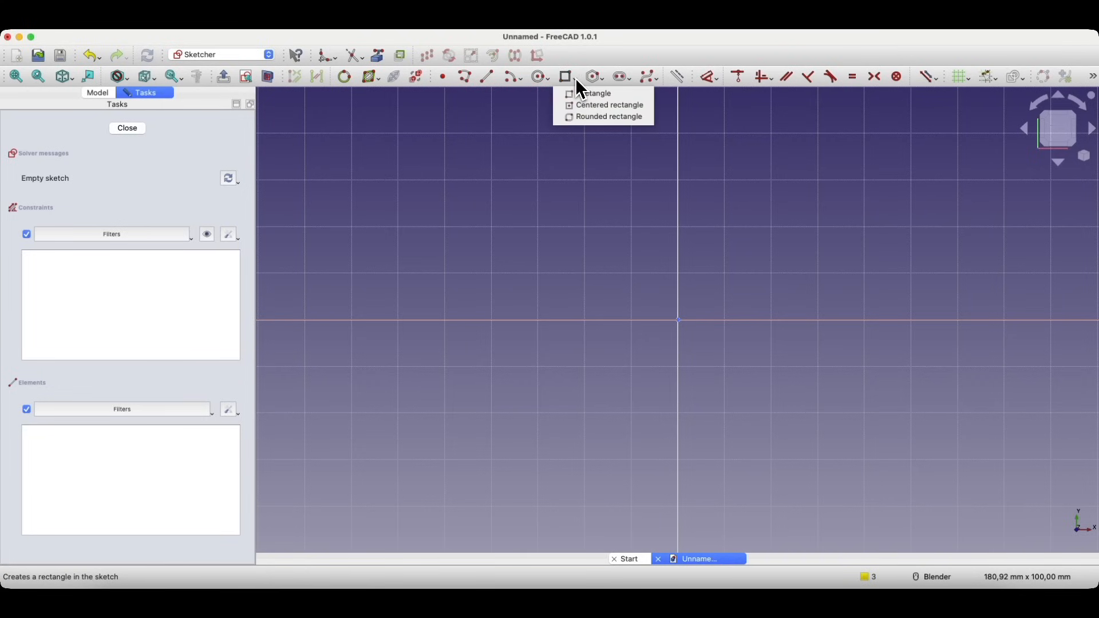
pyautogui.click(592, 109)
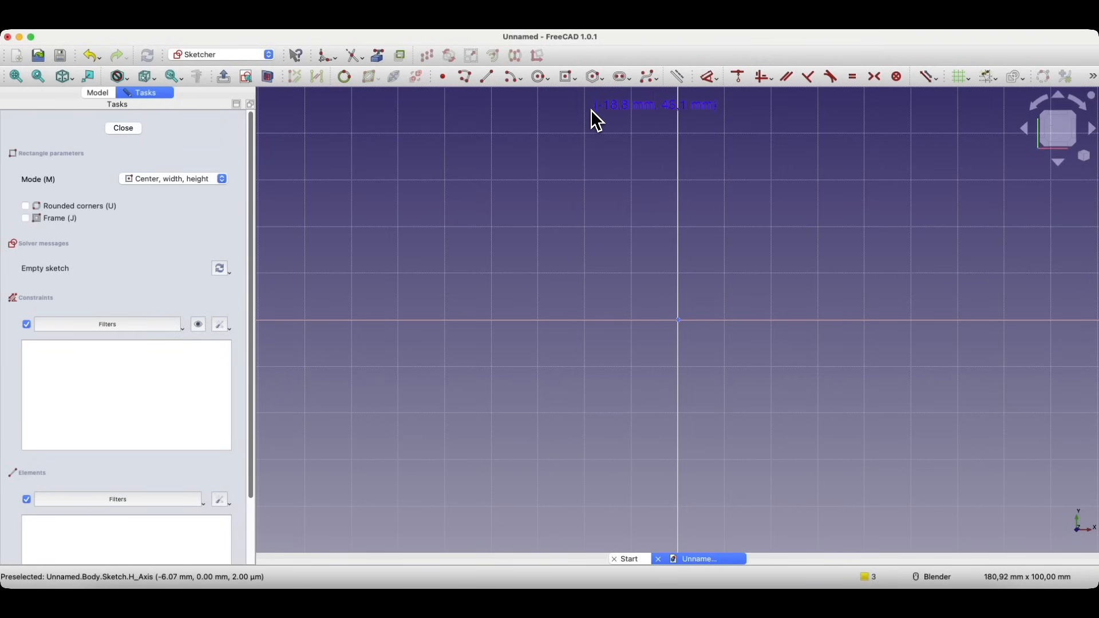
pyautogui.click(678, 320)
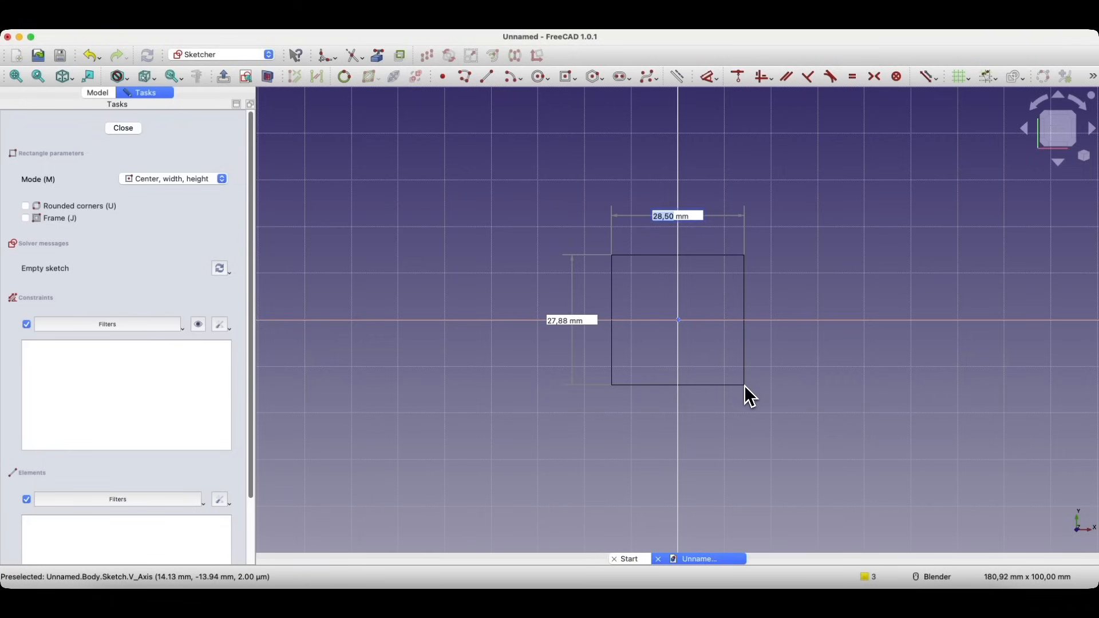
pyautogui.write('80')
pyautogui.press('Tab')
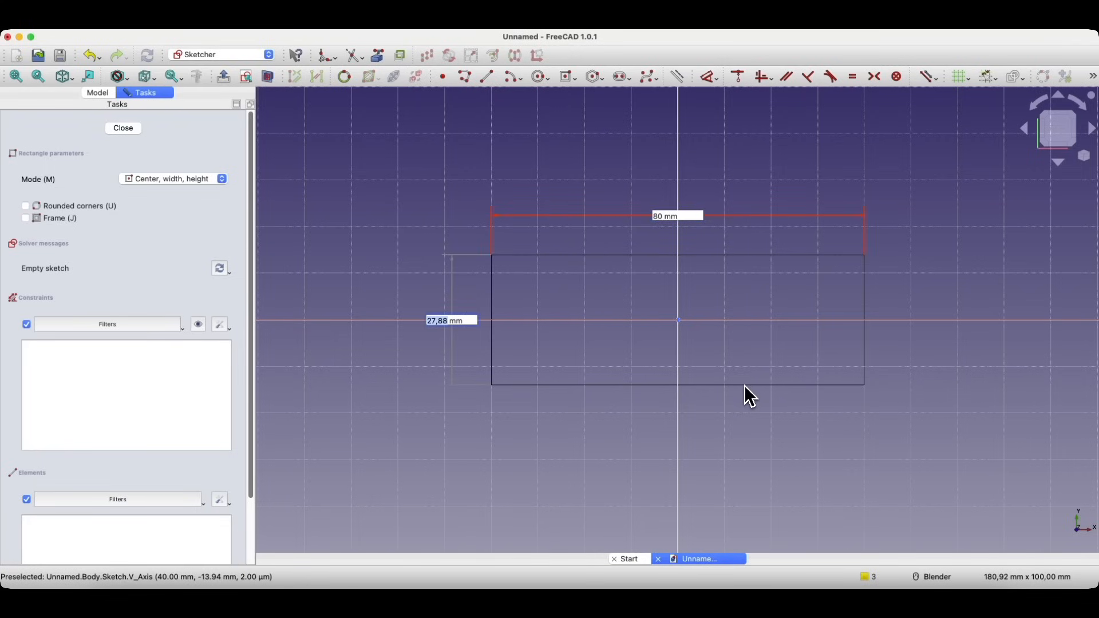
pyautogui.write('30')
pyautogui.press('Return')
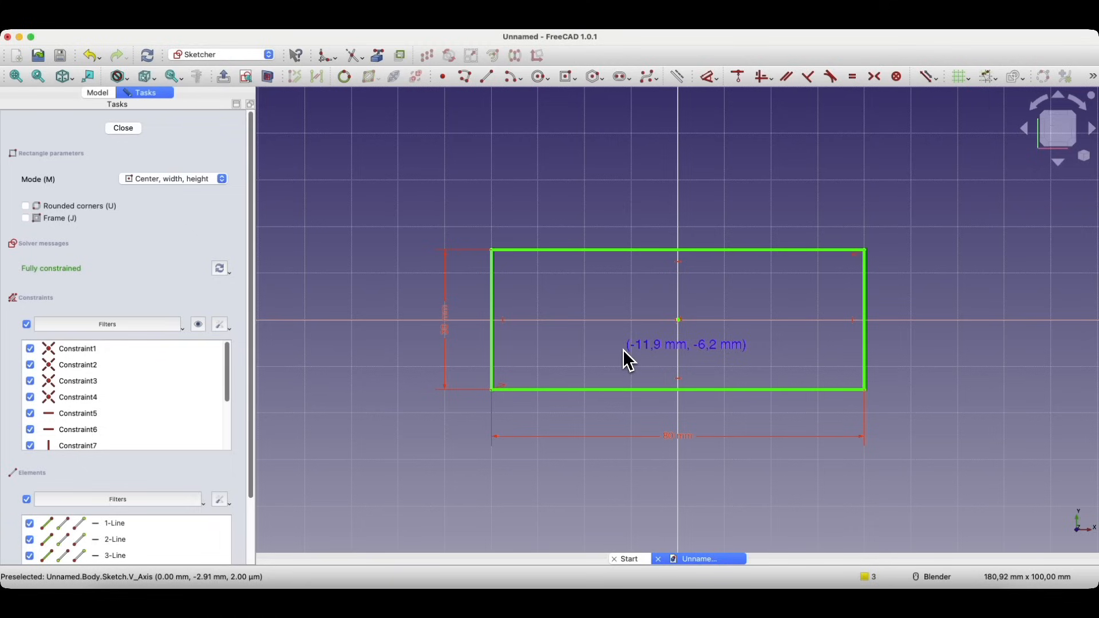
# Step: Draw a 10 mm diameter circle in the rectangle's left half, centred on the horizontal axis
pyautogui.click(539, 83)
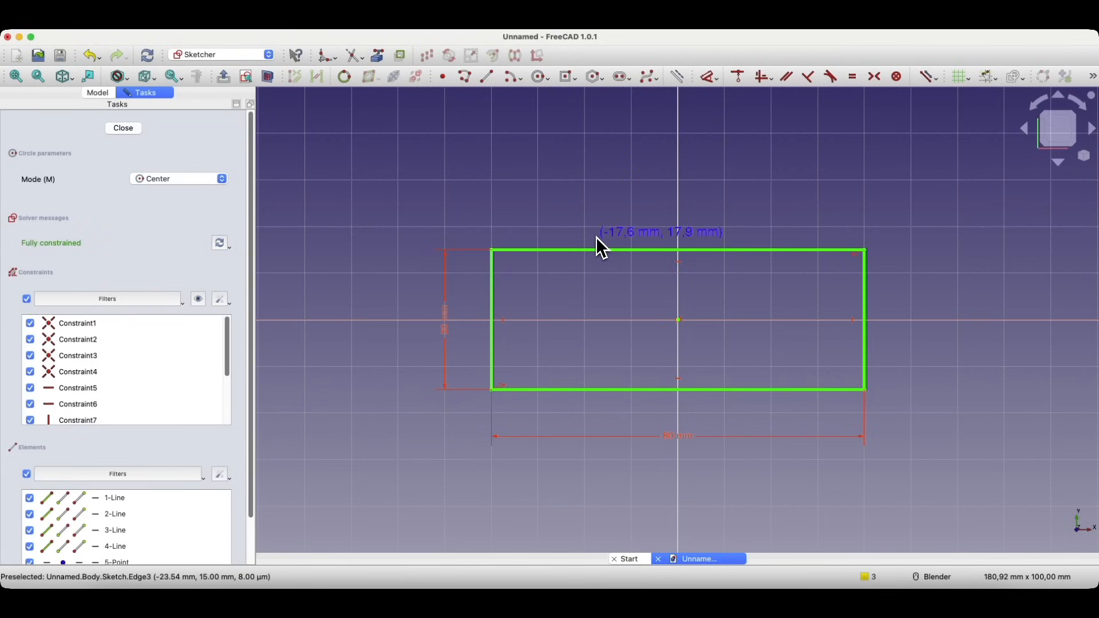
pyautogui.click(582, 319)
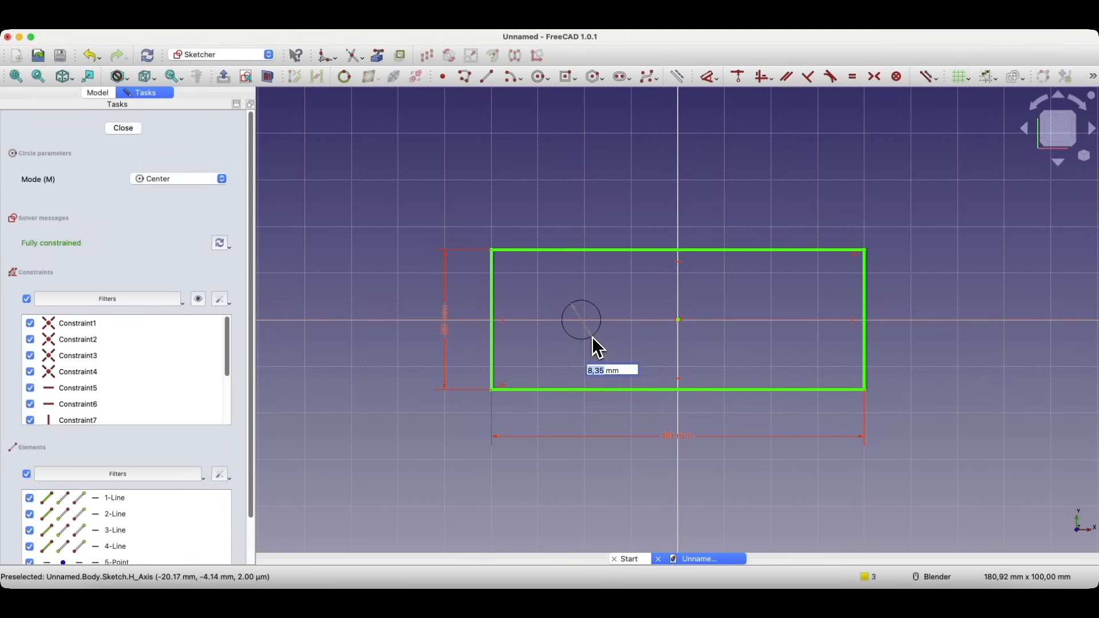
pyautogui.write('10')
pyautogui.press('Return')
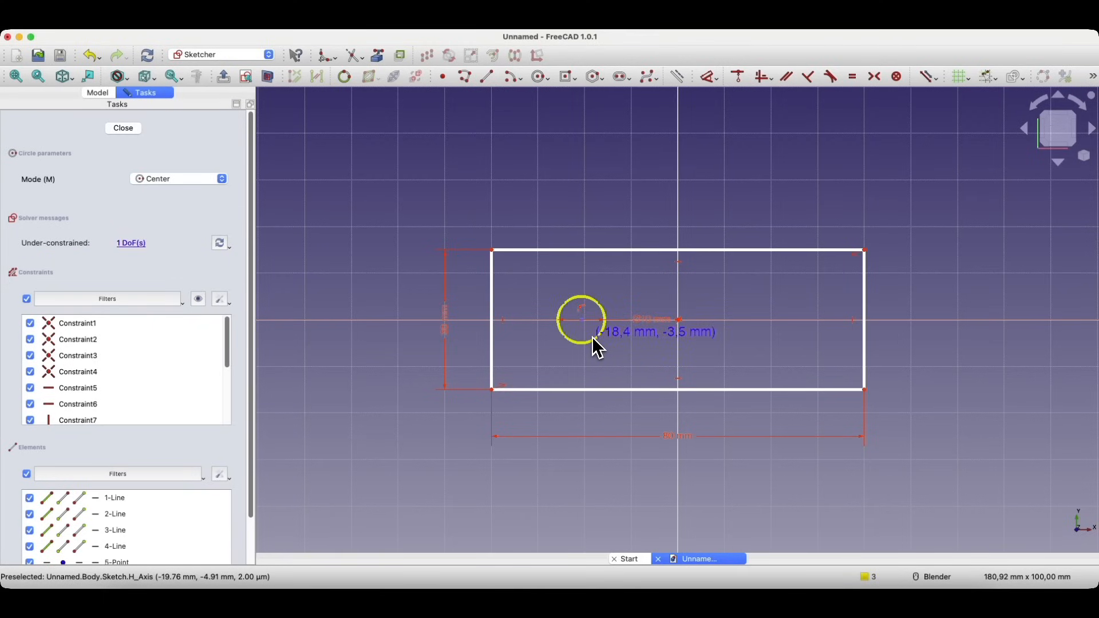
# Step: Draw a larger freehand circle in the rectangle's right half, centred about 14 mm right of and 6 mm above the origin
pyautogui.click(744, 291)
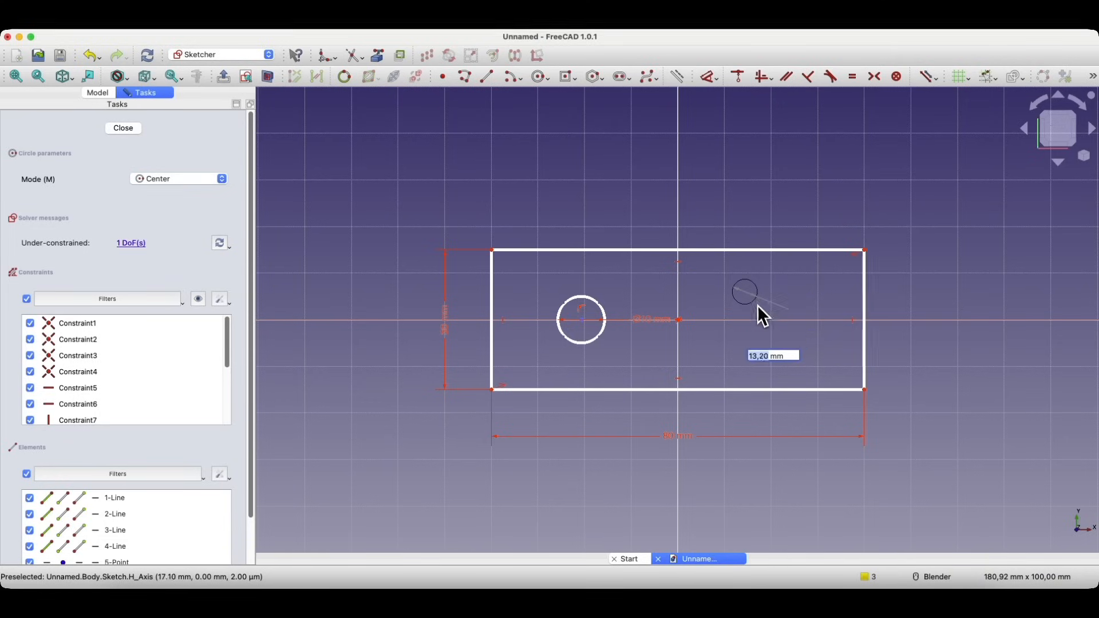
pyautogui.click(762, 338)
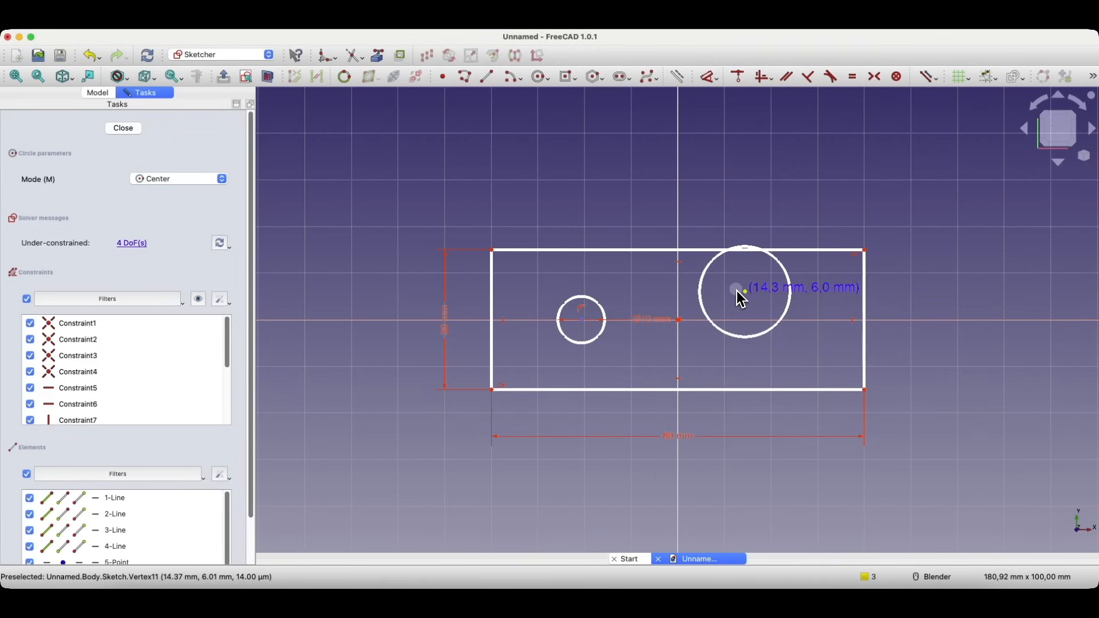
pyautogui.press('Escape')
# Step: Move the 10 mm circle slightly along the horizontal axis toward the origin and reposition its diameter label above the axis
pyautogui.moveTo(604, 325); pyautogui.dragTo(612, 328)
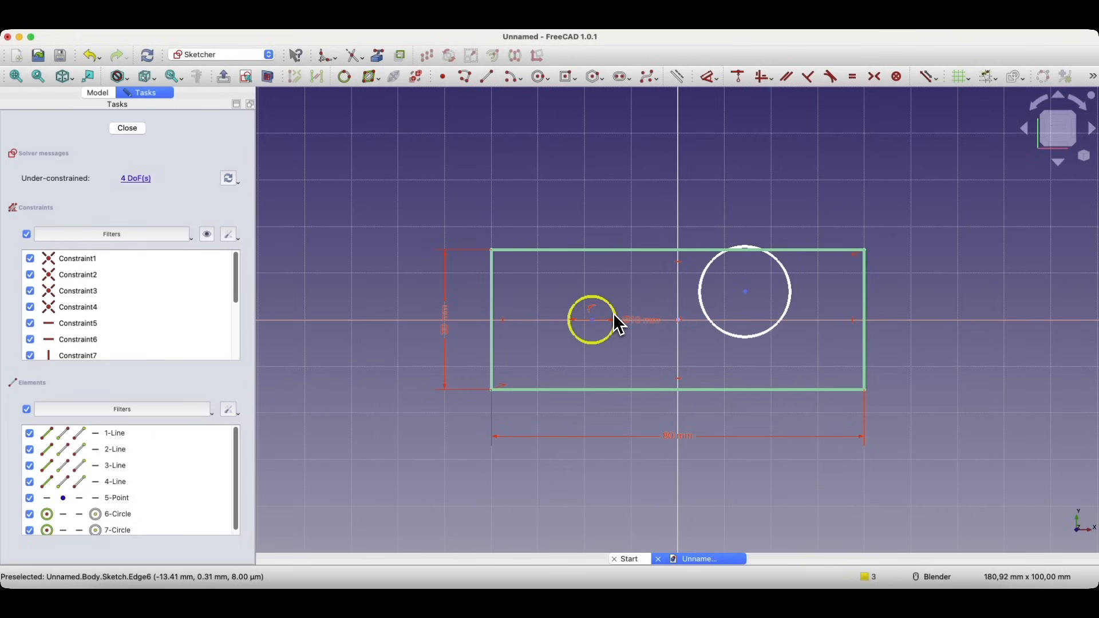
pyautogui.moveTo(645, 323); pyautogui.dragTo(643, 294)
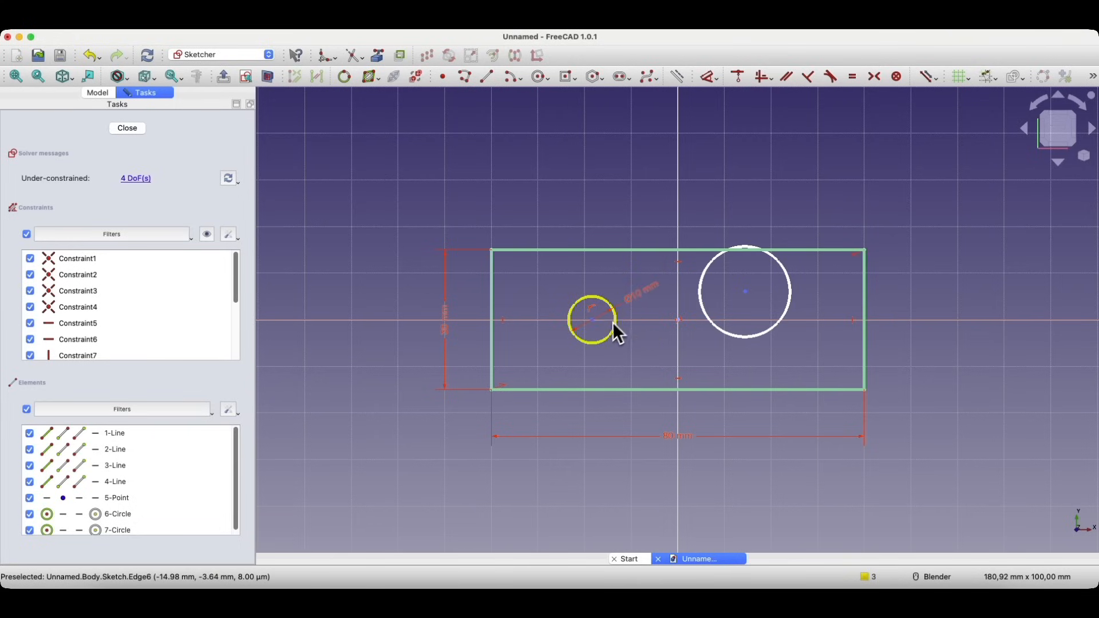
# Step: Slide the 10 mm circle along the horizontal axis, and freely enlarge and shift the right circle so it extends past the rectangle's upper edge
pyautogui.moveTo(592, 321); pyautogui.dragTo(598, 329)
pyautogui.moveTo(588, 326)
pyautogui.mouseDown()
pyautogui.moveTo(572, 326)
pyautogui.moveTo(592, 327)
pyautogui.moveTo(583, 322)
pyautogui.mouseUp()
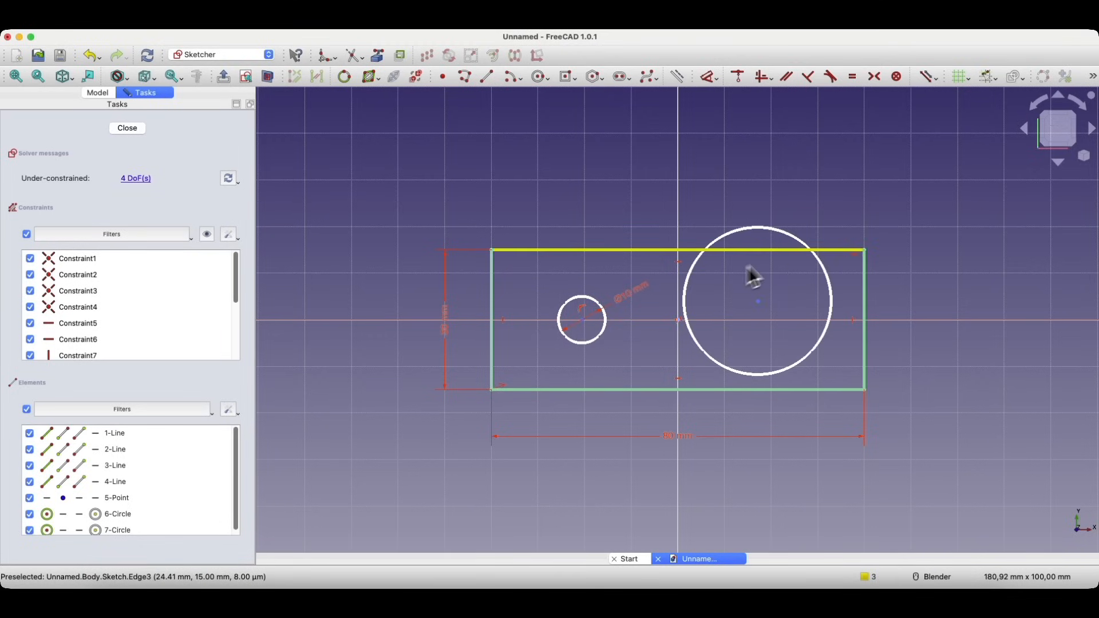
pyautogui.moveTo(839, 286); pyautogui.dragTo(840, 278)
pyautogui.moveTo(759, 302)
pyautogui.mouseDown()
pyautogui.moveTo(778, 282)
pyautogui.moveTo(761, 297)
pyautogui.mouseUp()
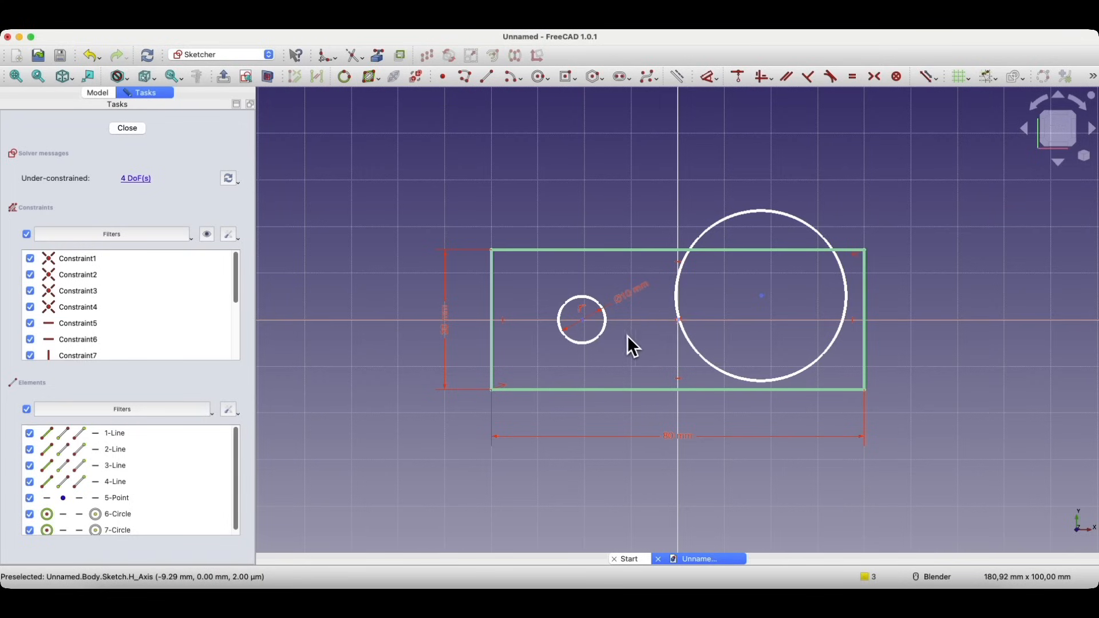
# Step: Constrain the two circles to equal size
pyautogui.click(603, 338)
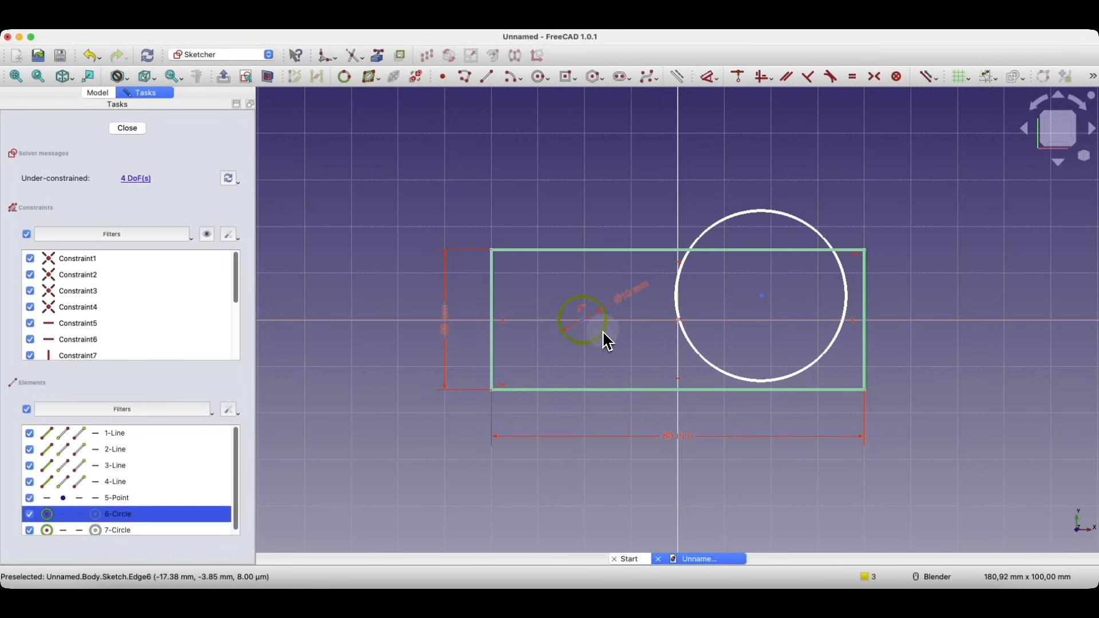
pyautogui.click(684, 265)
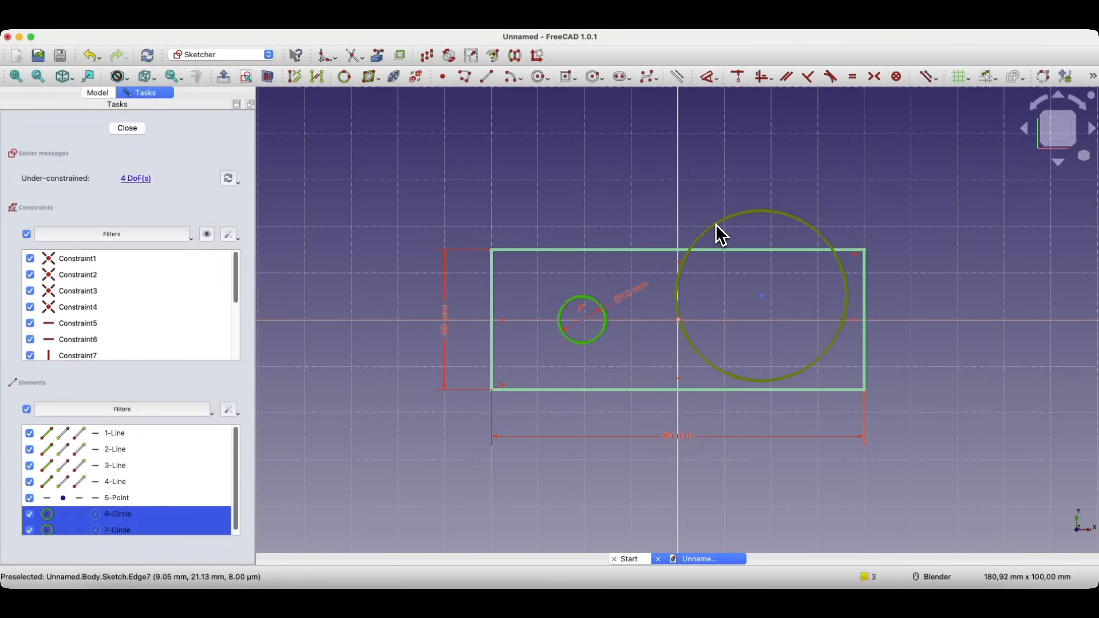
pyautogui.click(854, 79)
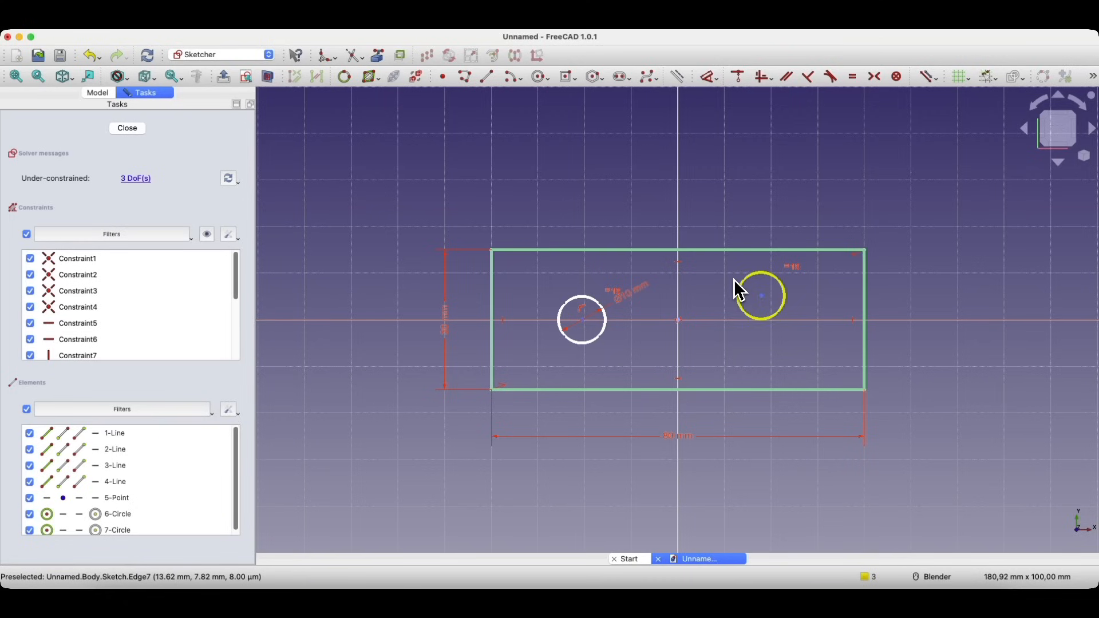
# Step: Set the left circle's diameter to 12 mm
pyautogui.click(629, 307)
pyautogui.doubleClick(630, 307)
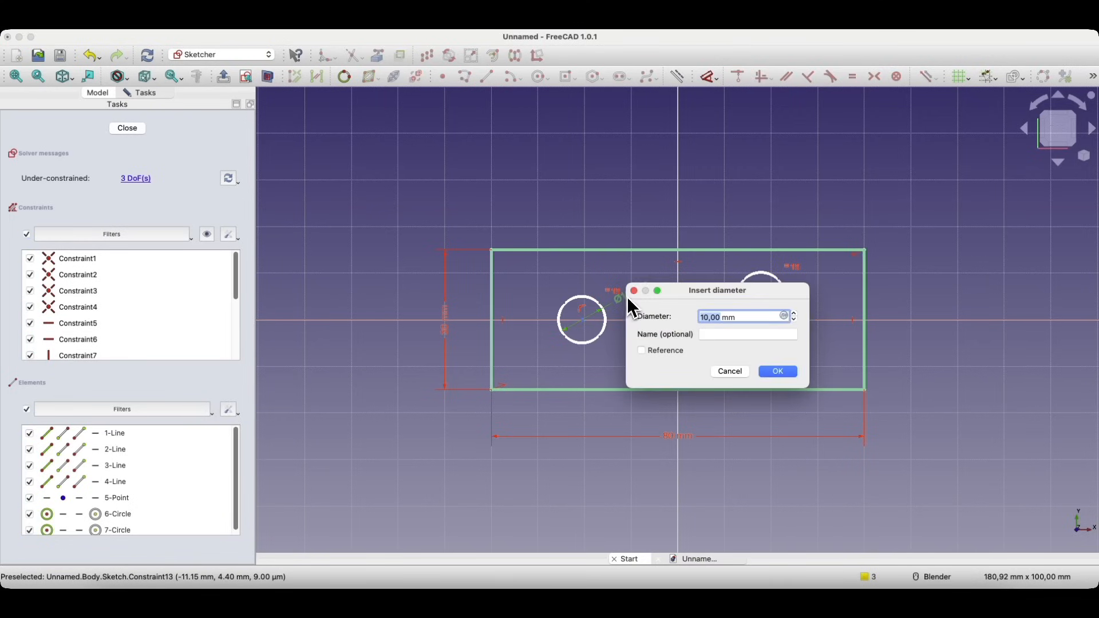
pyautogui.write('12')
pyautogui.press('Return')
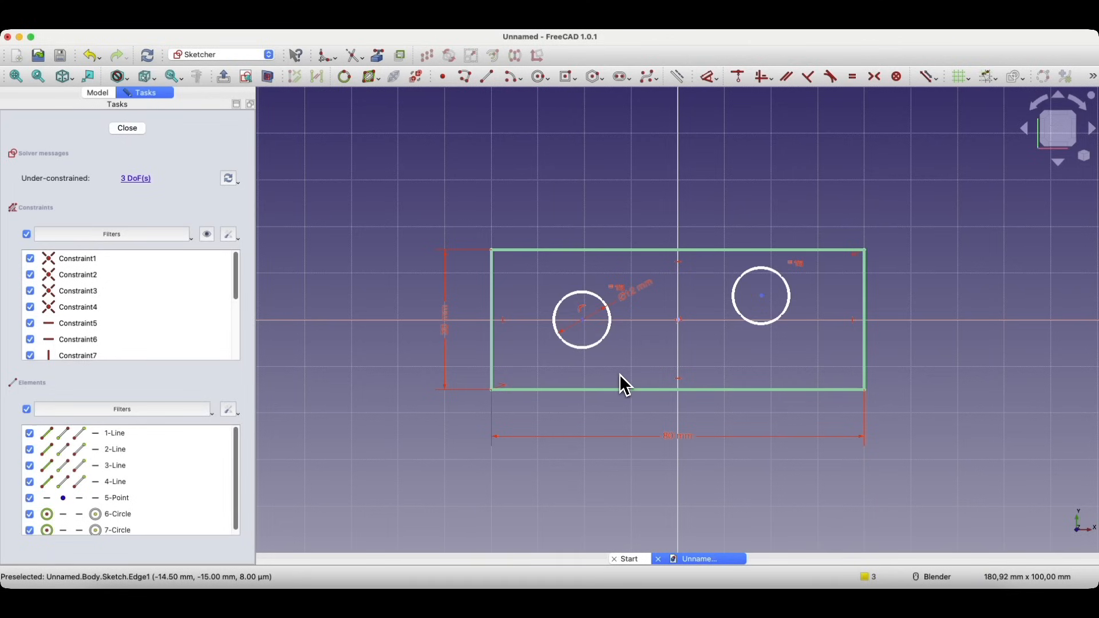
# Step: Set the left circle's diameter back to 10 mm
pyautogui.doubleClick(627, 302)
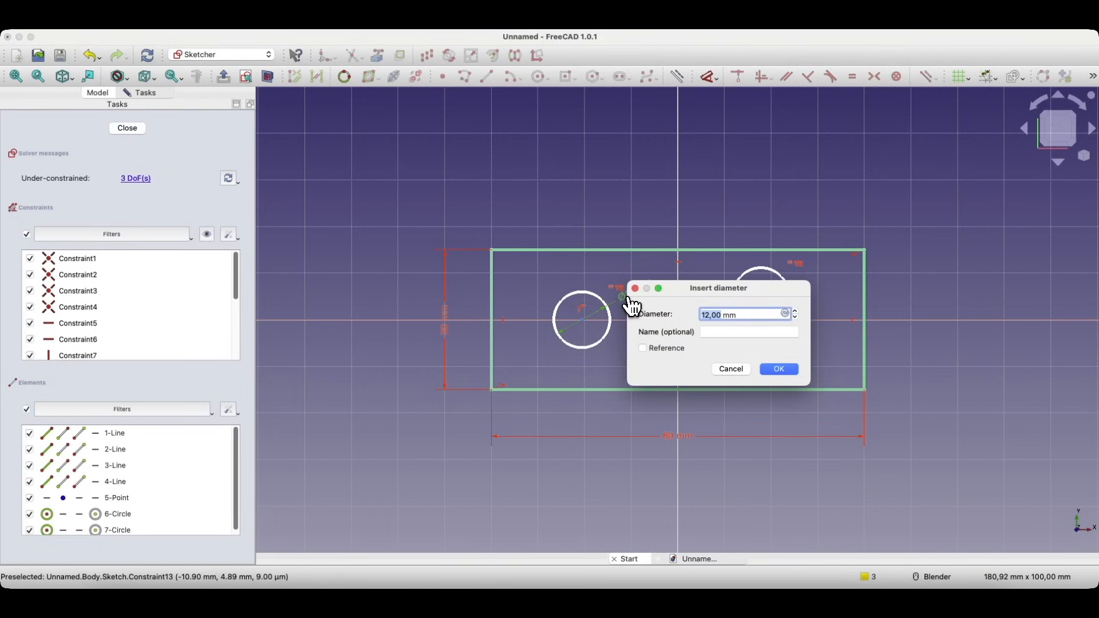
pyautogui.write('10')
pyautogui.press('Return')
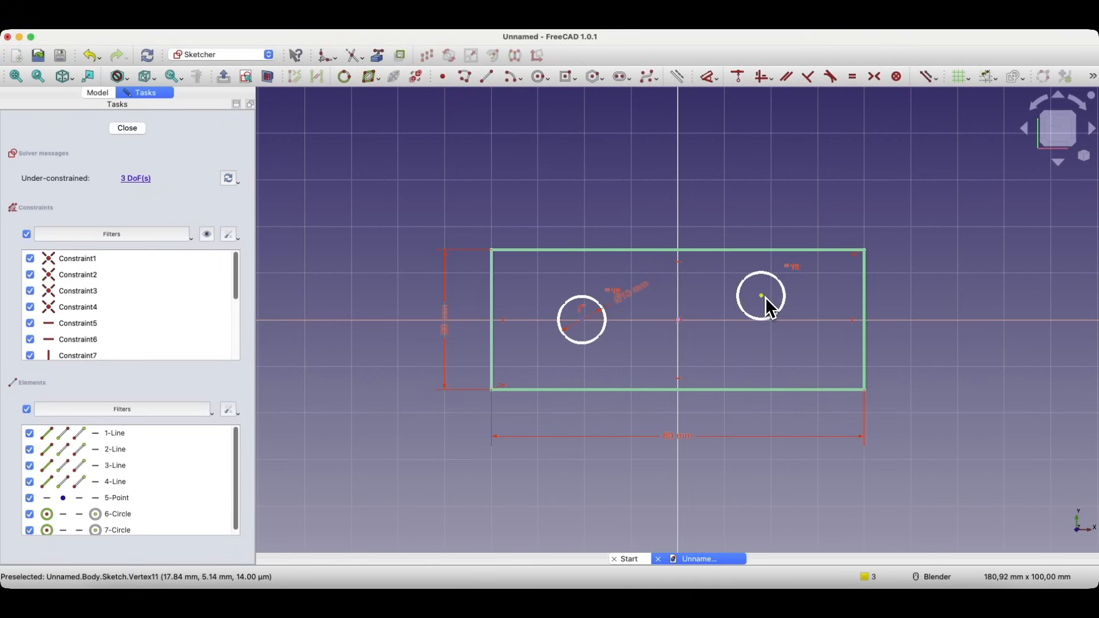
# Step: Move the right circle onto the rectangle's upper edge, try constraining its centre to the horizontal axis, and undo that constraint
pyautogui.moveTo(765, 297); pyautogui.dragTo(795, 271)
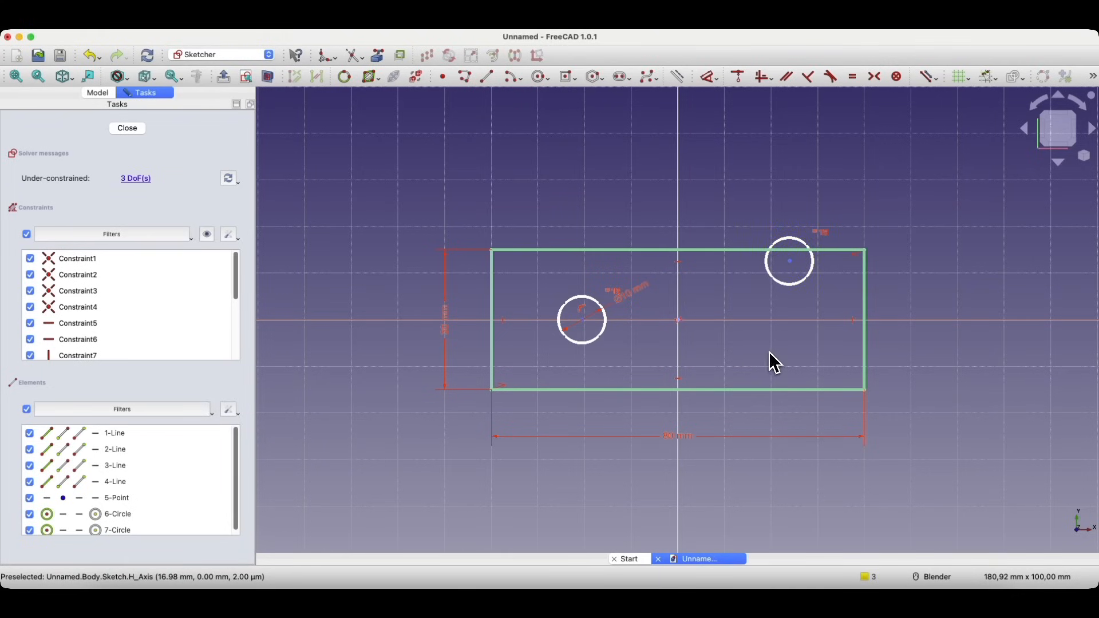
pyautogui.click(792, 264)
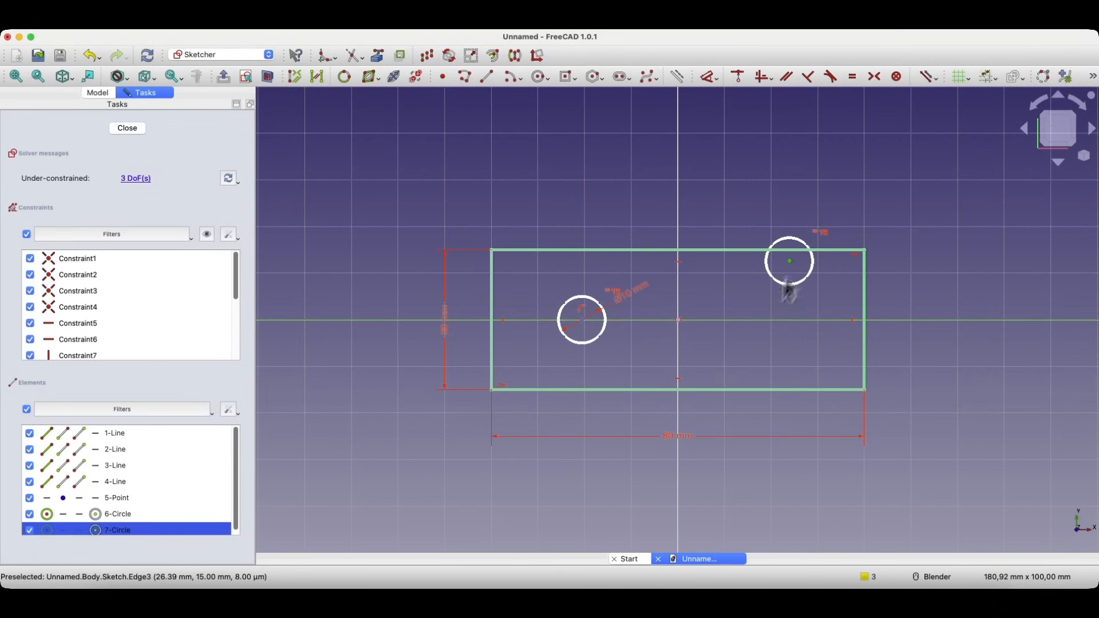
pyautogui.click(738, 76)
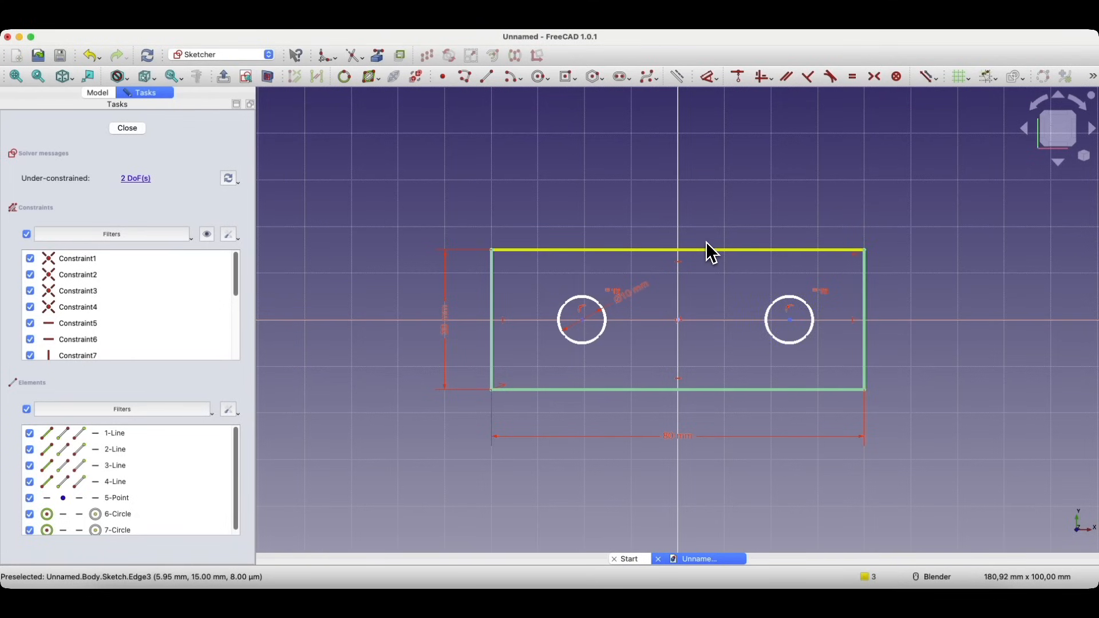
pyautogui.press('super+z')
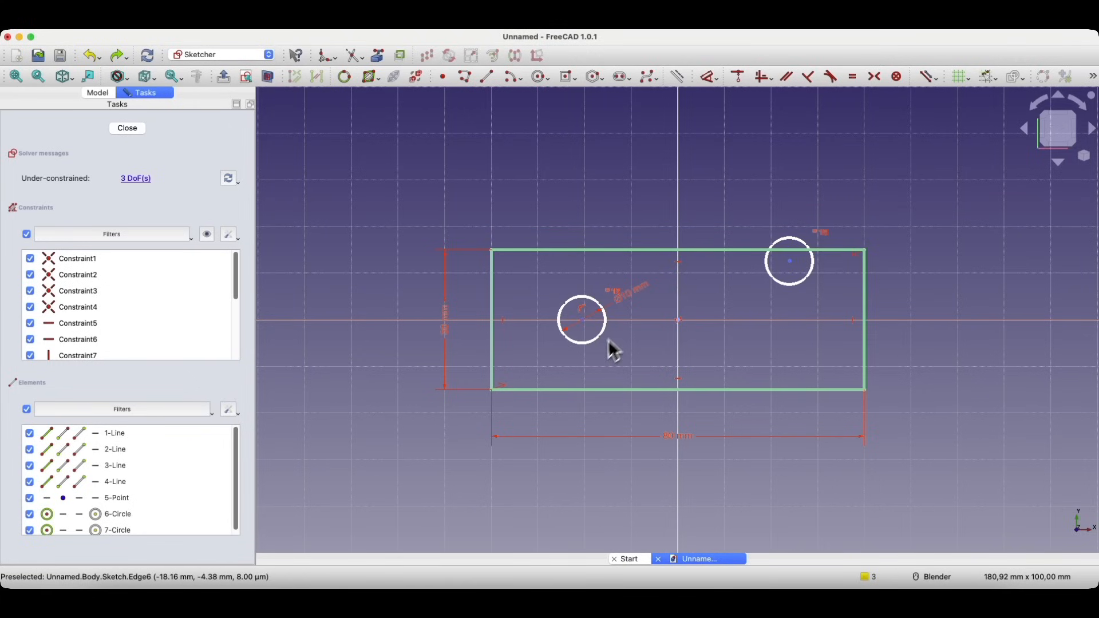
# Step: Constrain the centres of the two circles to be symmetric about the vertical axis
pyautogui.click(584, 324)
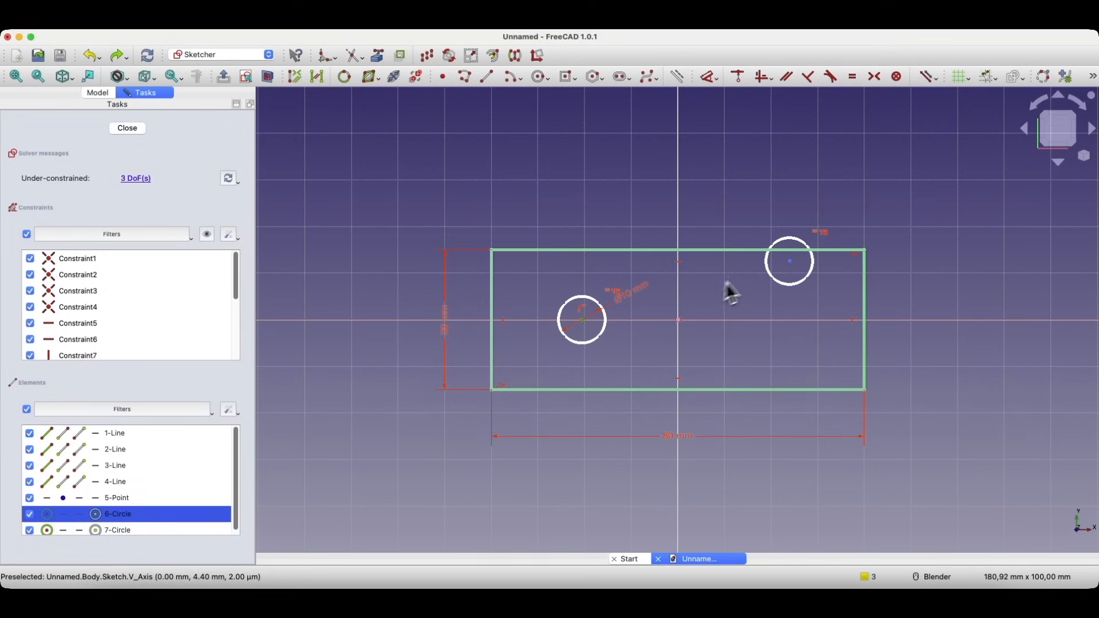
pyautogui.click(789, 264)
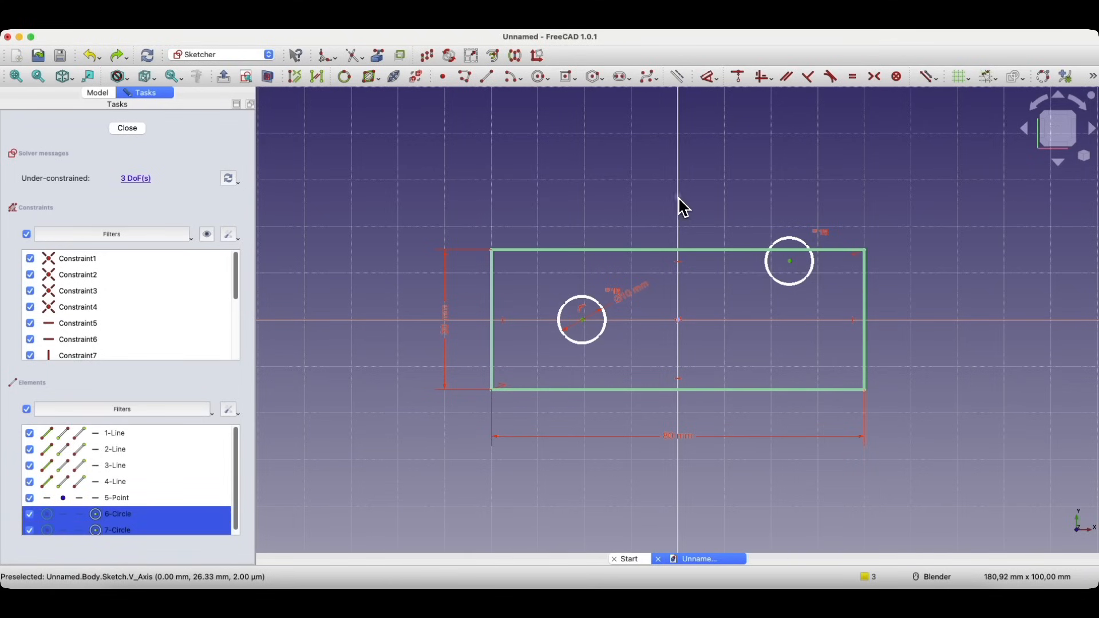
pyautogui.click(875, 81)
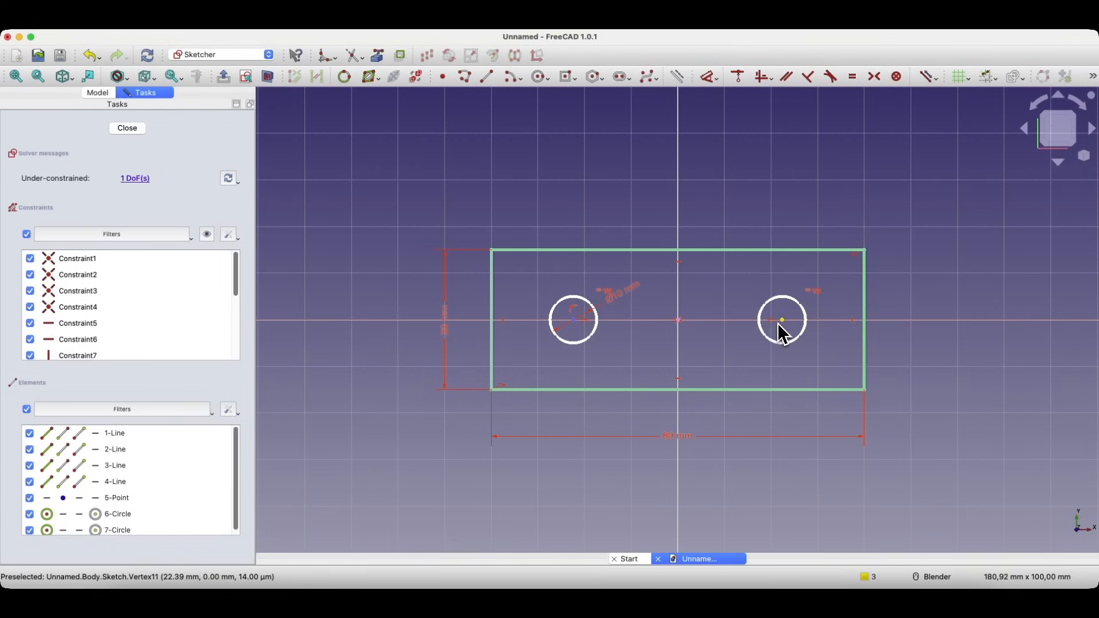
# Step: Test the remaining degree of freedom by sliding the right circle outward along the horizontal axis and selecting the under-constrained elements
pyautogui.moveTo(781, 322)
pyautogui.mouseDown()
pyautogui.moveTo(836, 329)
pyautogui.moveTo(780, 332)
pyautogui.moveTo(816, 328)
pyautogui.moveTo(798, 334)
pyautogui.mouseUp()
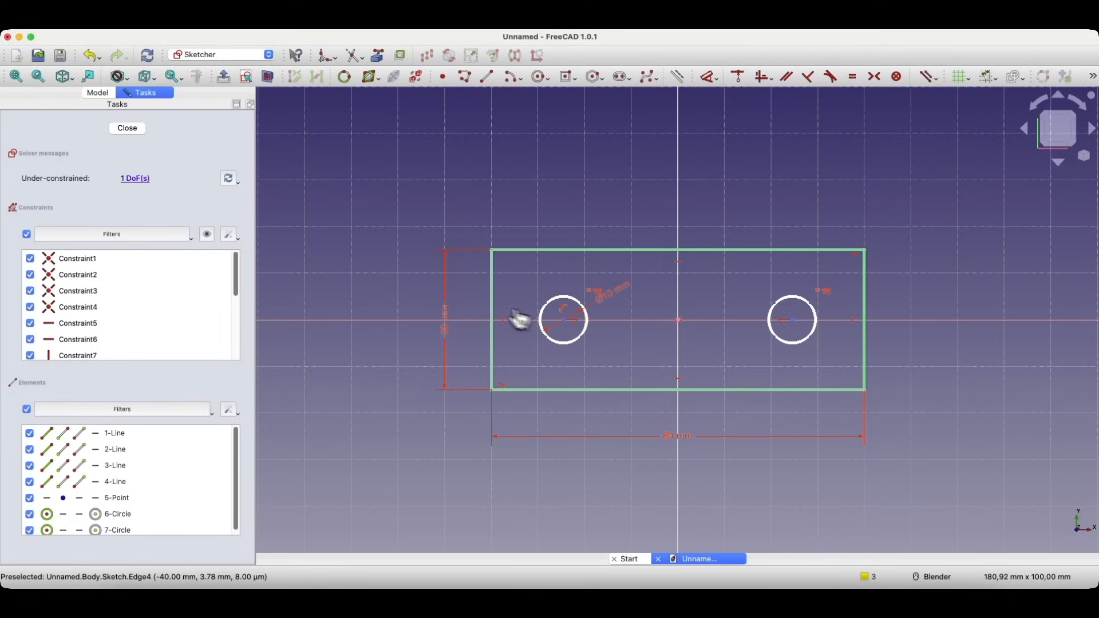
pyautogui.click(136, 179)
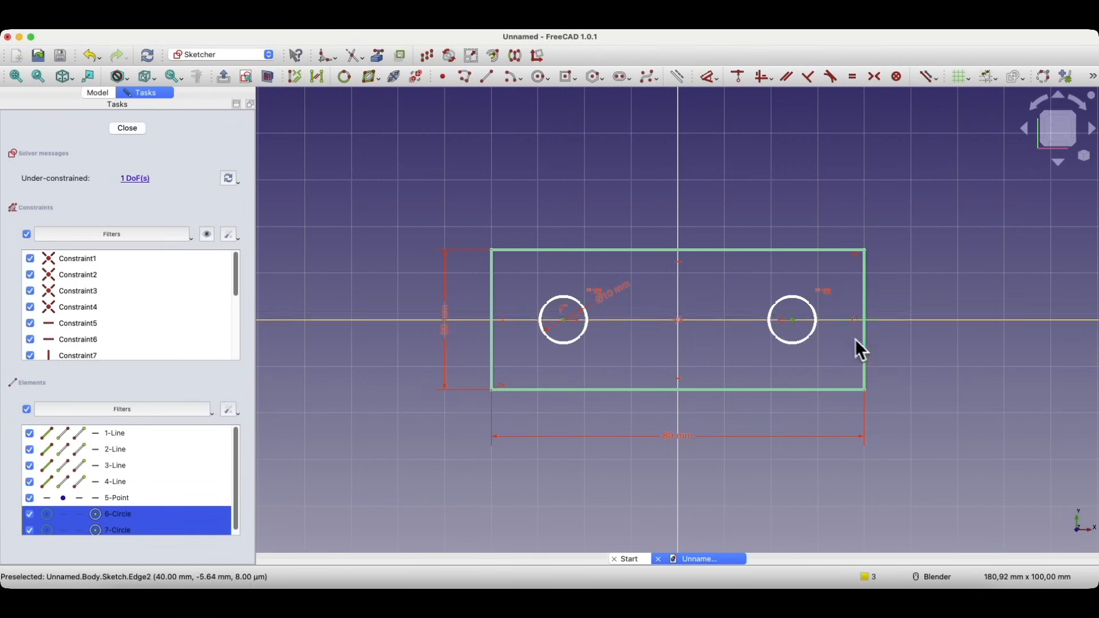
pyautogui.moveTo(792, 321); pyautogui.dragTo(830, 332)
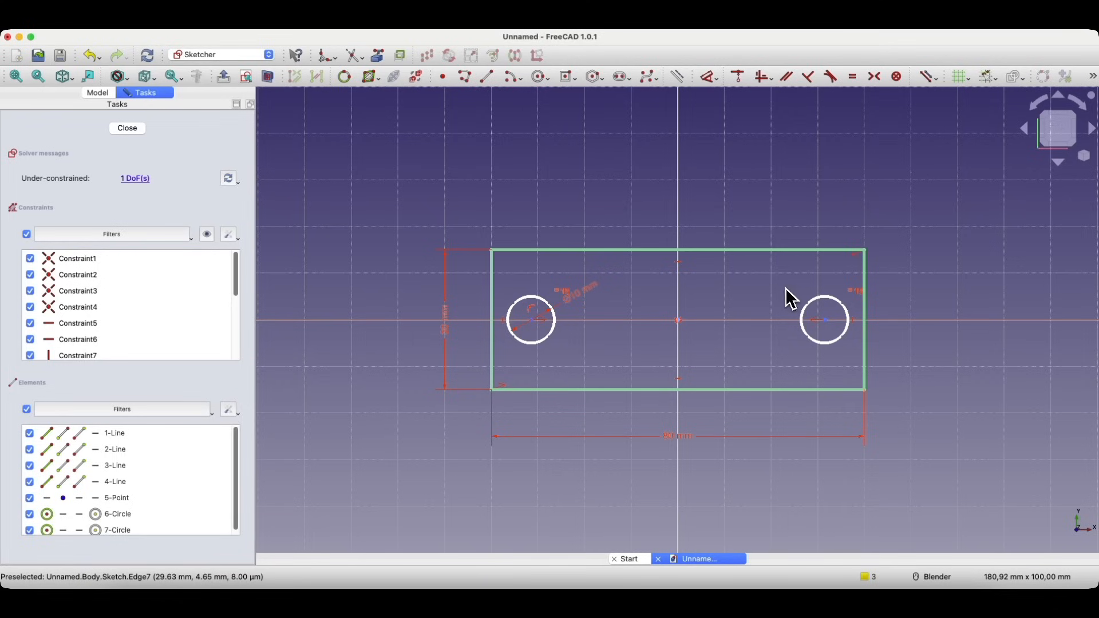
# Step: Dimension the distance between the two circle centres above the rectangle and set it to 50 mm
pyautogui.click(533, 322)
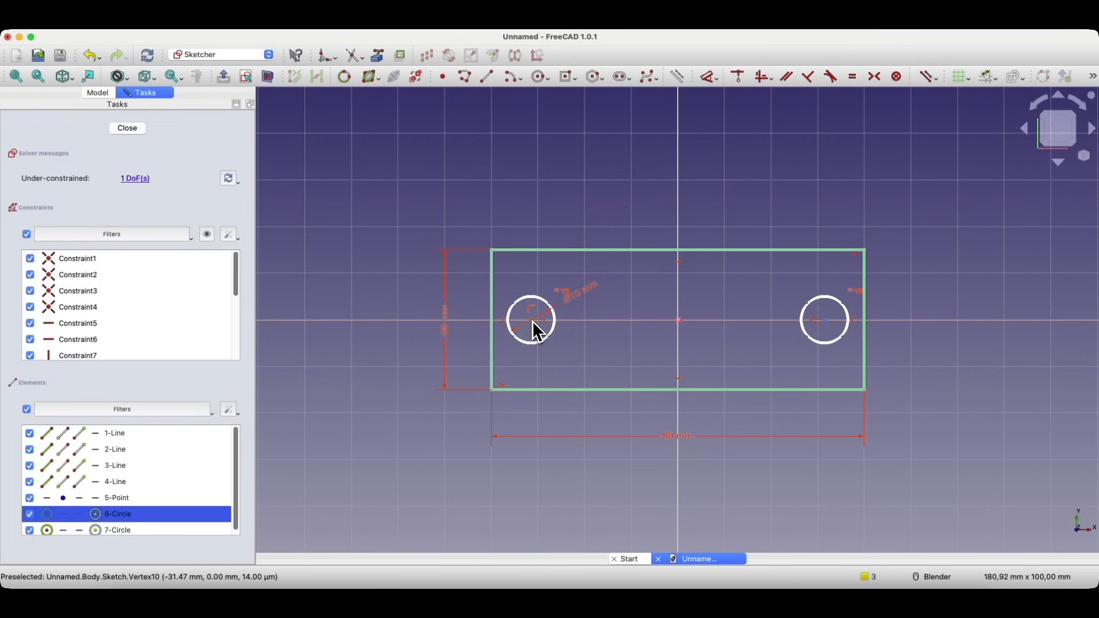
pyautogui.click(826, 322)
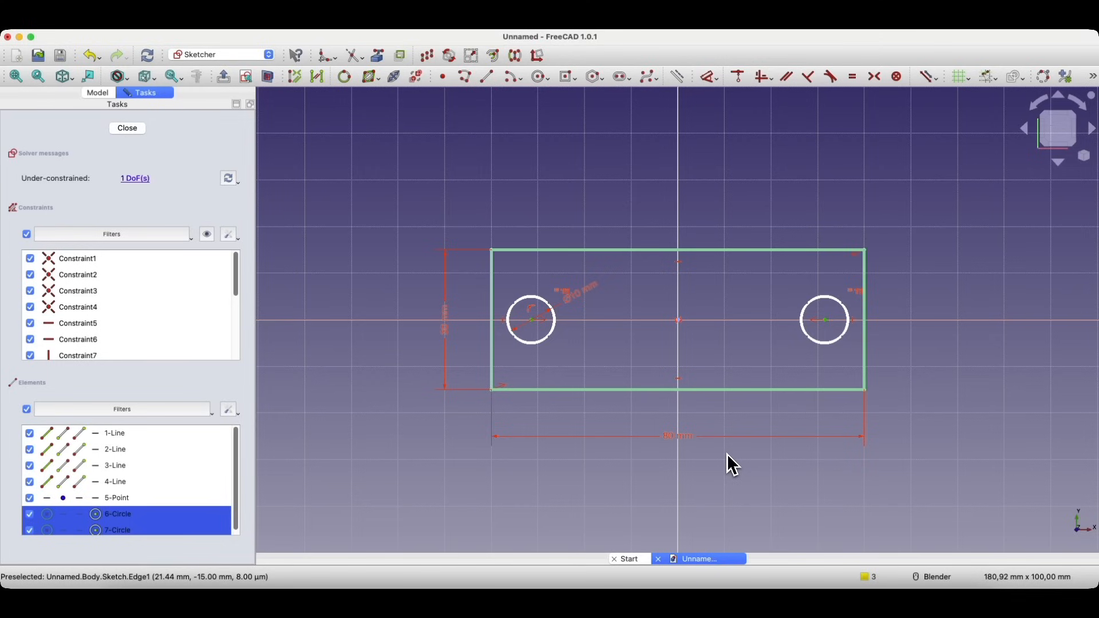
pyautogui.click(709, 82)
pyautogui.moveTo(695, 147); pyautogui.dragTo(632, 208)
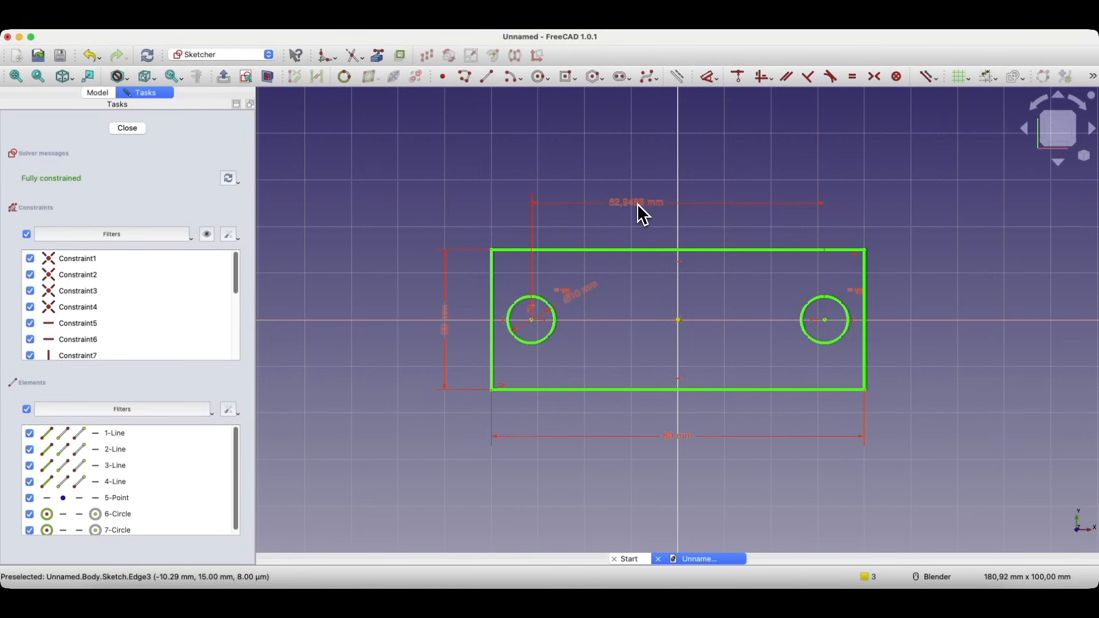
pyautogui.click(636, 201)
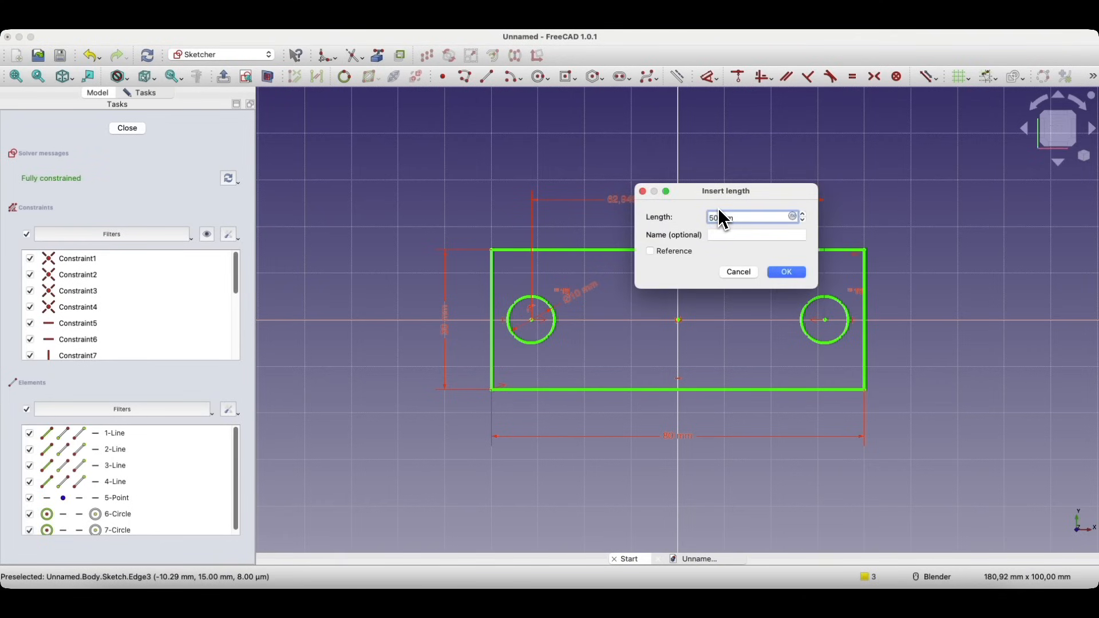
pyautogui.click(786, 274)
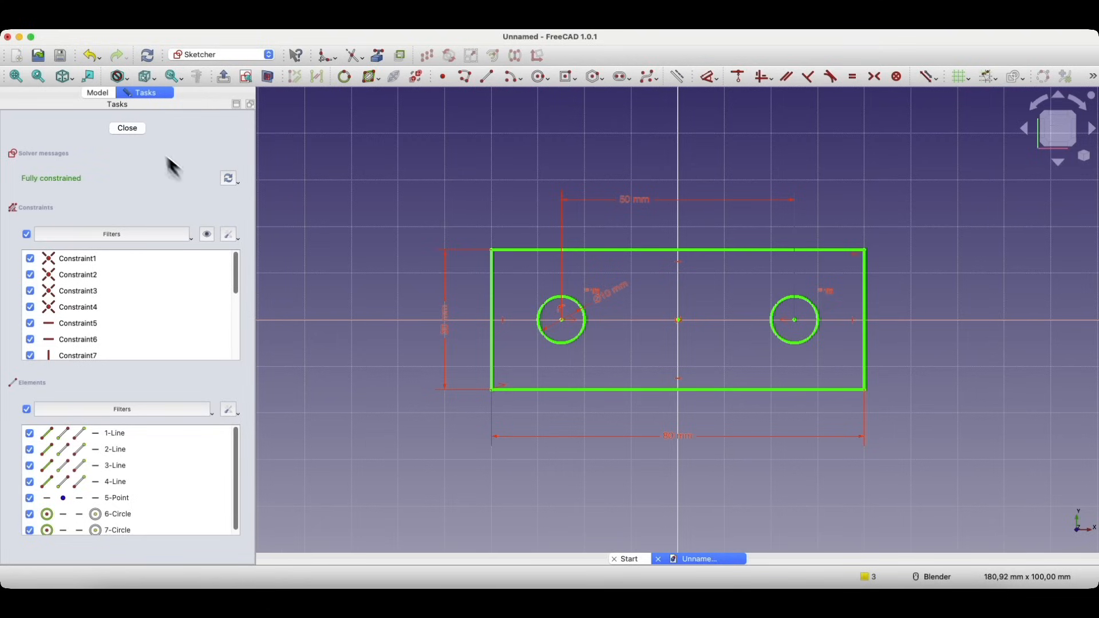
# Step: Close the sketch and pad it to a length of 5 mm
pyautogui.click(133, 128)
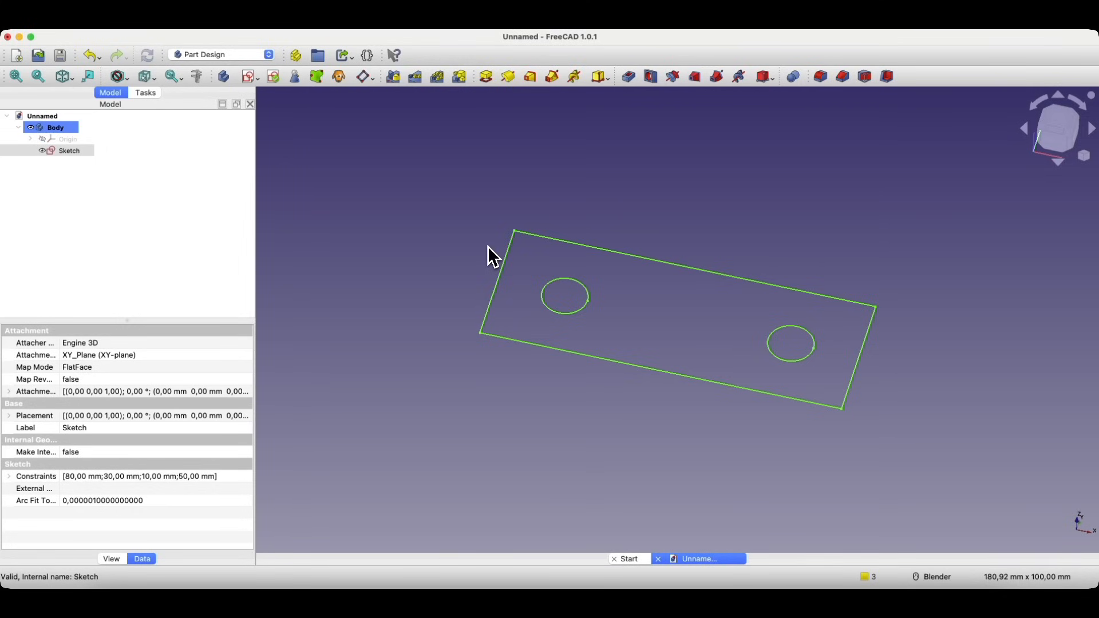
pyautogui.click(489, 84)
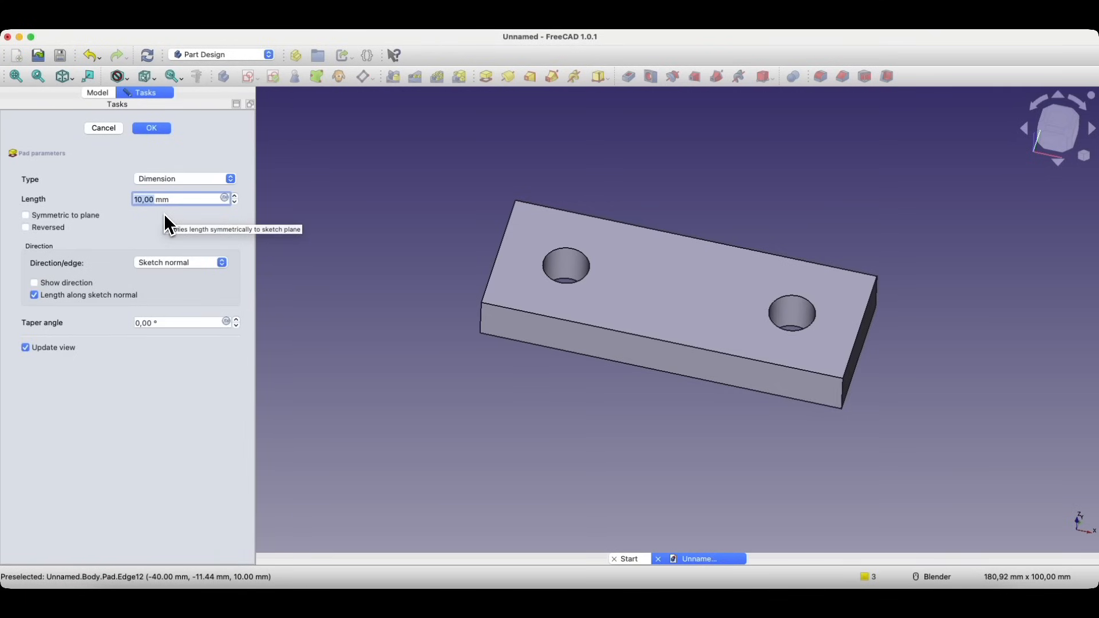
pyautogui.write('5')
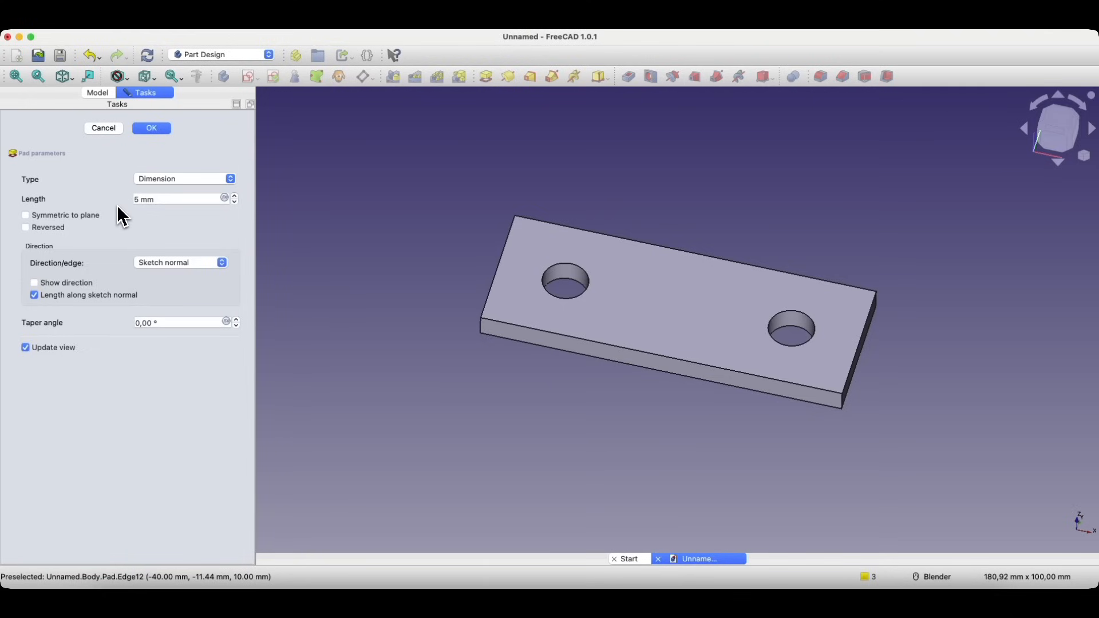
pyautogui.click(151, 128)
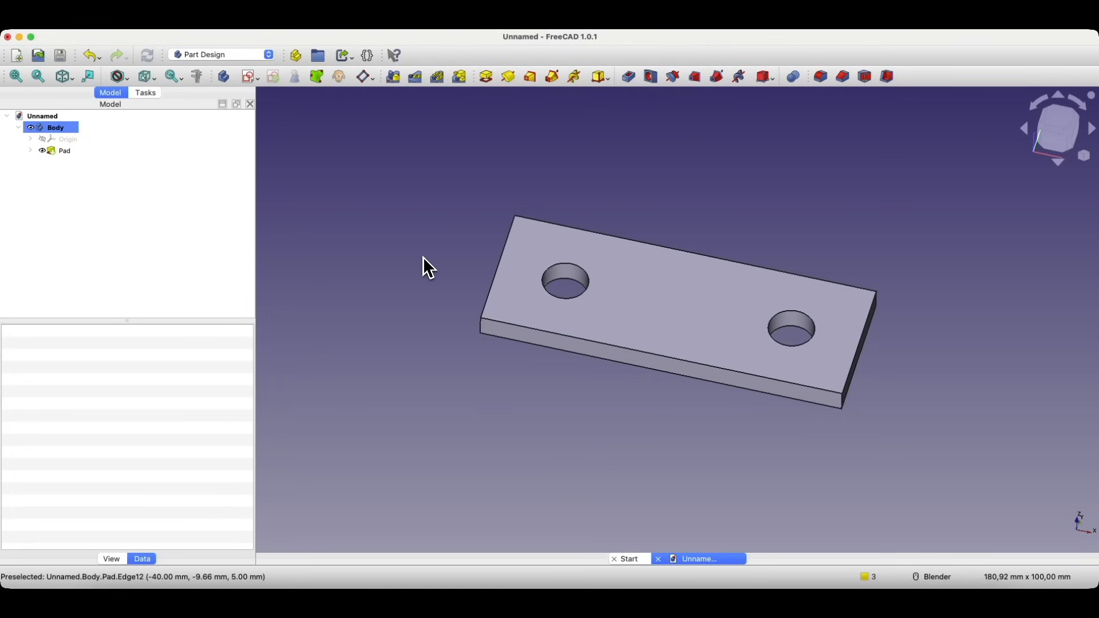
# Step: Select the plate's upper face and examine the padded plate from a lower angle and at several zoom levels
pyautogui.click(656, 313)
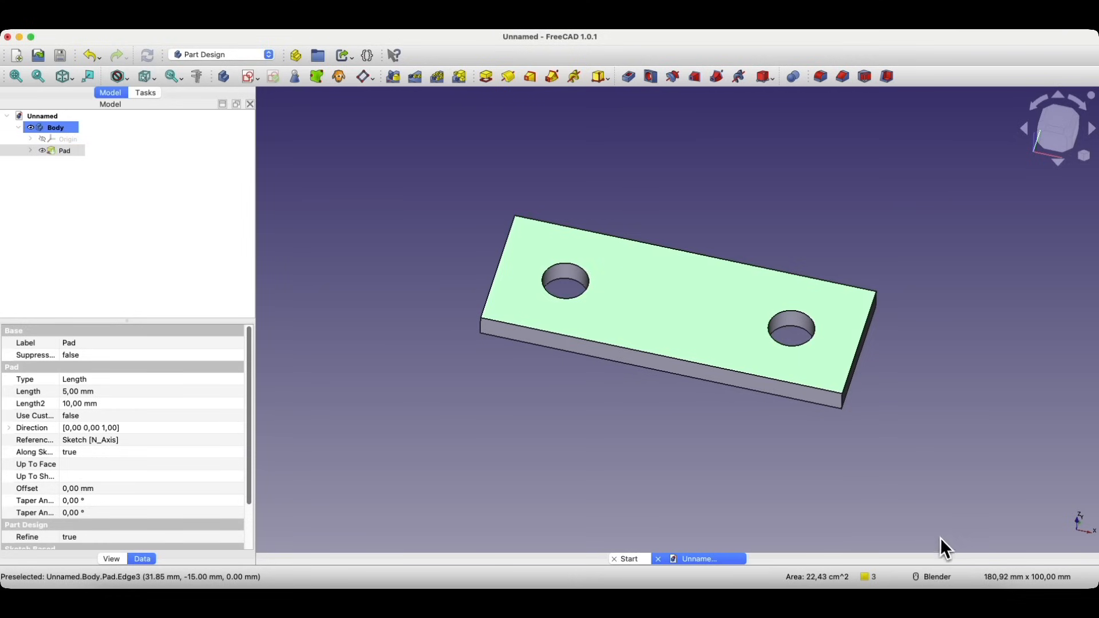
pyautogui.moveTo(942, 581)
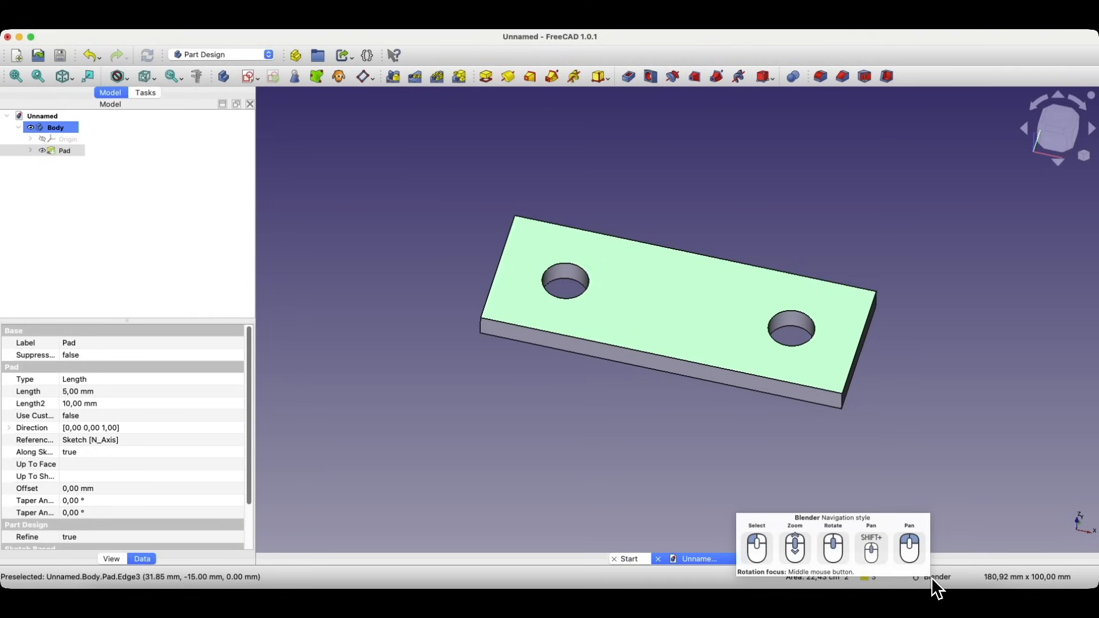
pyautogui.moveTo(620, 424); pyautogui.dragTo(570, 389, button='middle')
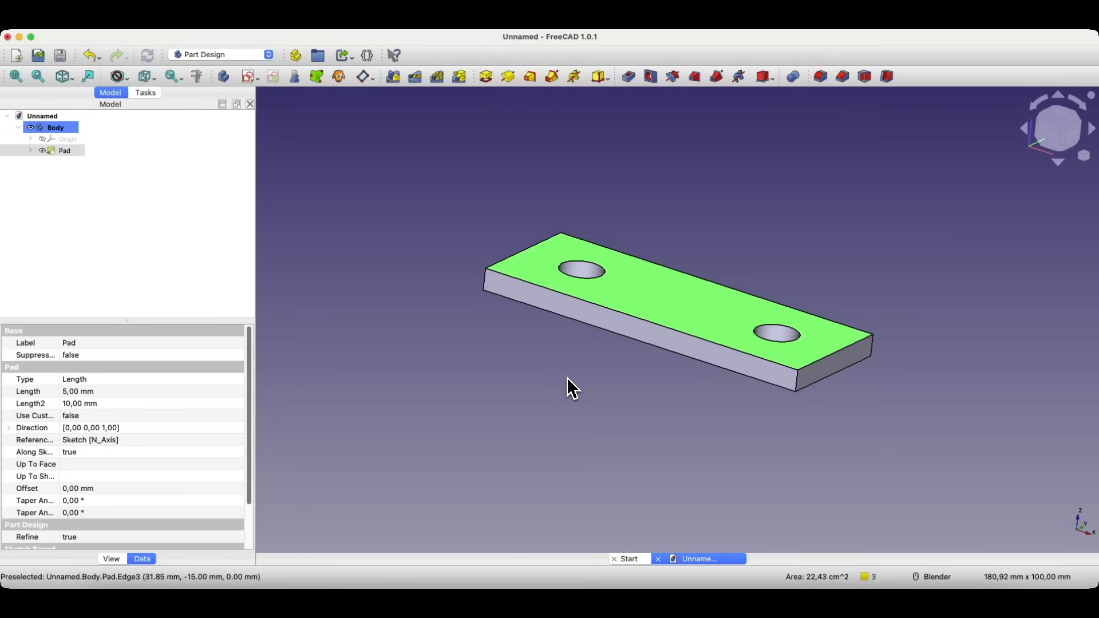
pyautogui.moveTo(569, 383)
pyautogui.keyDown('shift'); pyautogui.mouseDown(button='middle')
pyautogui.moveTo(560, 412)
pyautogui.moveTo(667, 380)
pyautogui.moveTo(607, 337)
pyautogui.moveTo(566, 395)
pyautogui.mouseUp(button='middle'); pyautogui.keyUp('shift')
pyautogui.rightClick(566, 395)
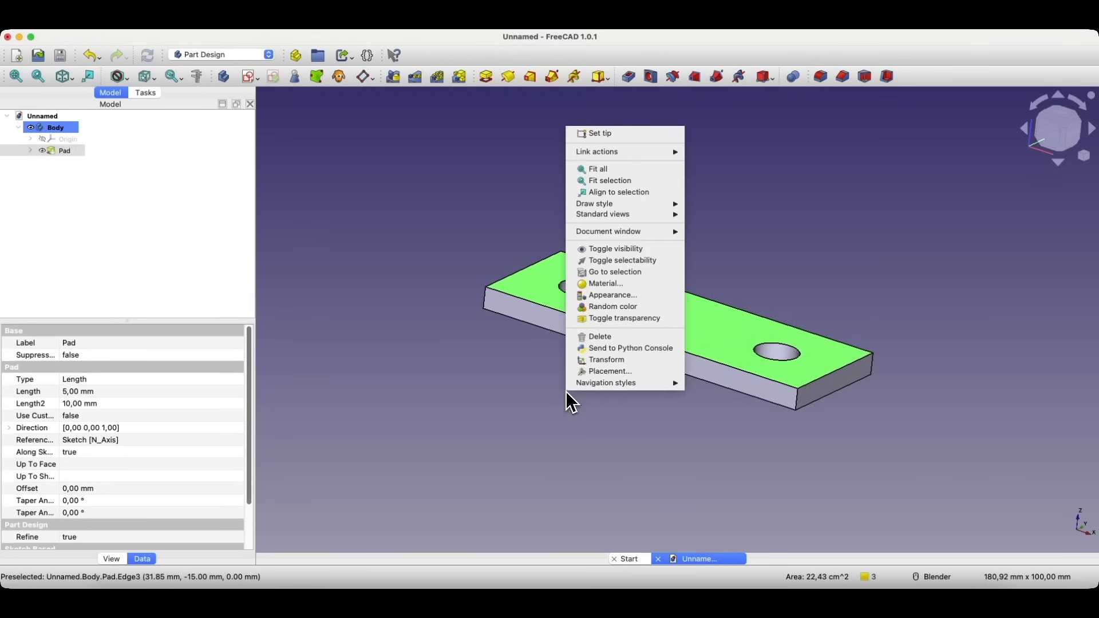
pyautogui.click(528, 417)
pyautogui.scroll(3, 609, 386)
pyautogui.scroll(-6, 610, 386)
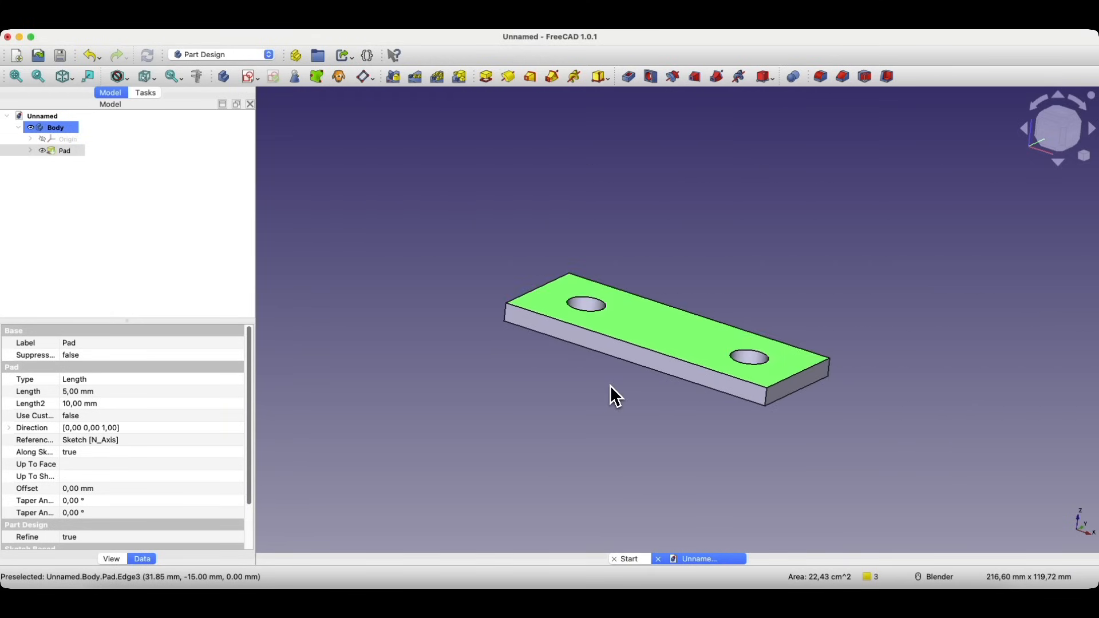
pyautogui.scroll(-2, 610, 385)
pyautogui.scroll(4, 610, 385)
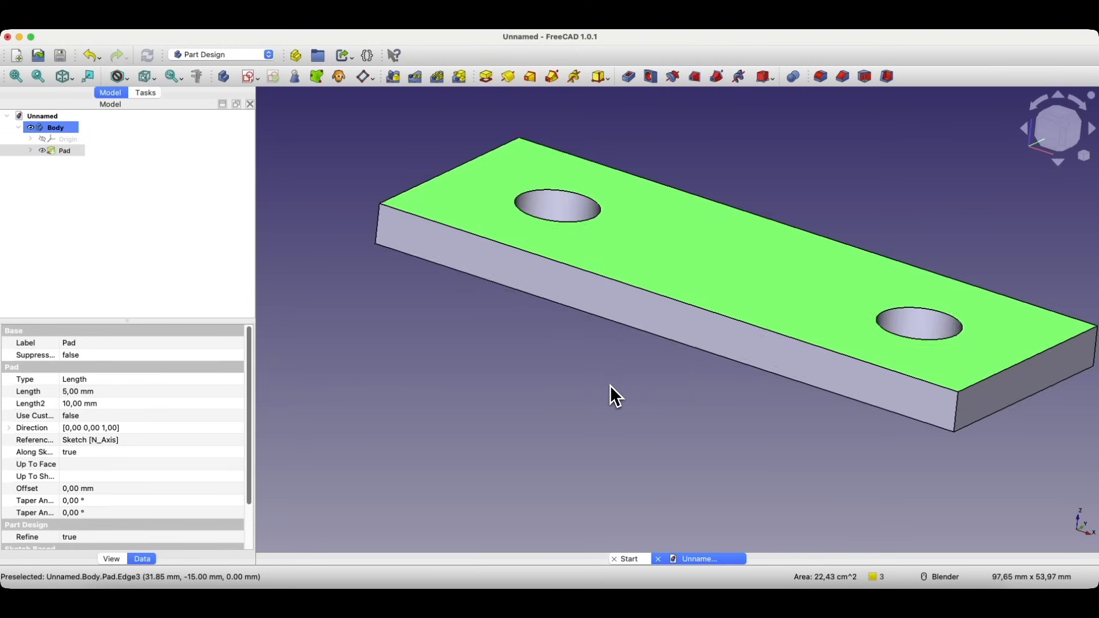
pyautogui.scroll(-5, 610, 386)
pyautogui.scroll(3, 610, 386)
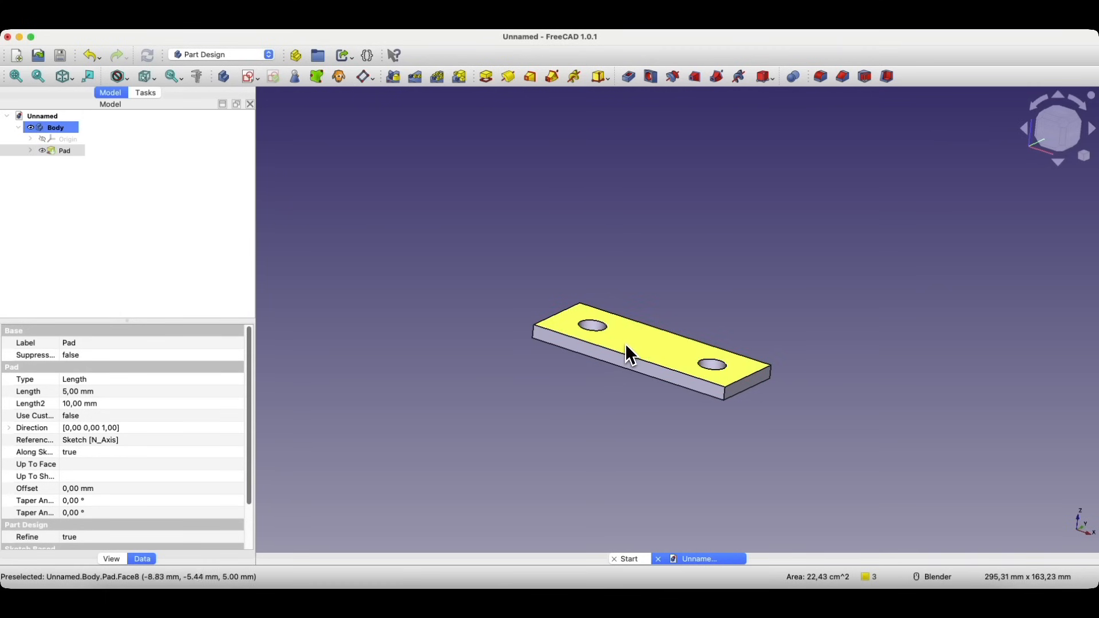
# Step: Start a sketch on the plate's upper face and draw a rectangle centred on the origin, 20 mm wide and about 27 mm high
pyautogui.click(250, 78)
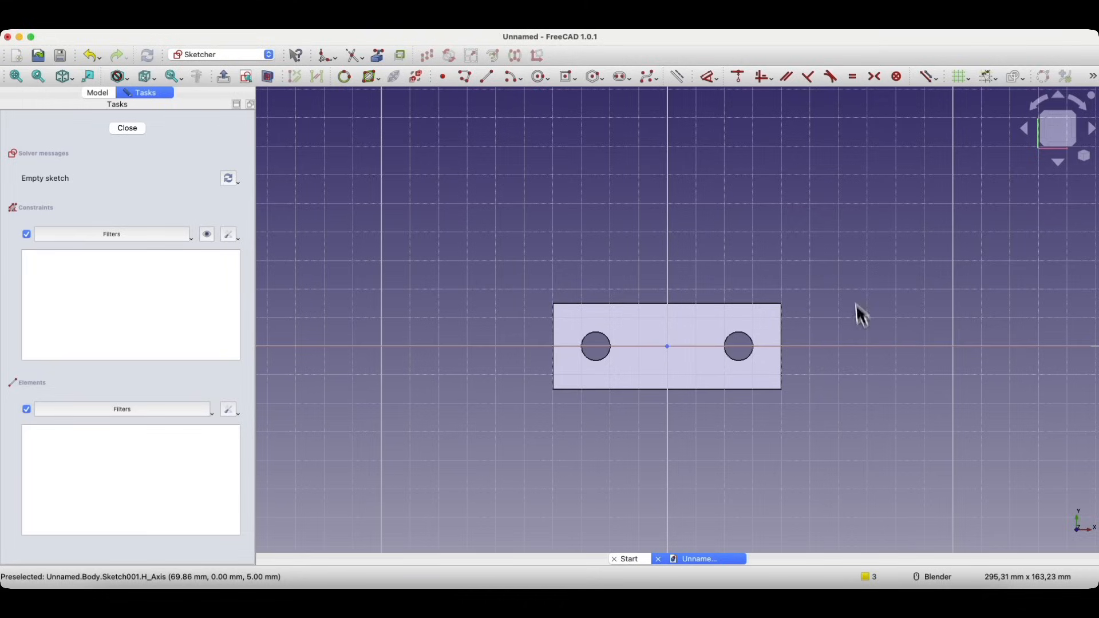
pyautogui.scroll(4, 804, 449)
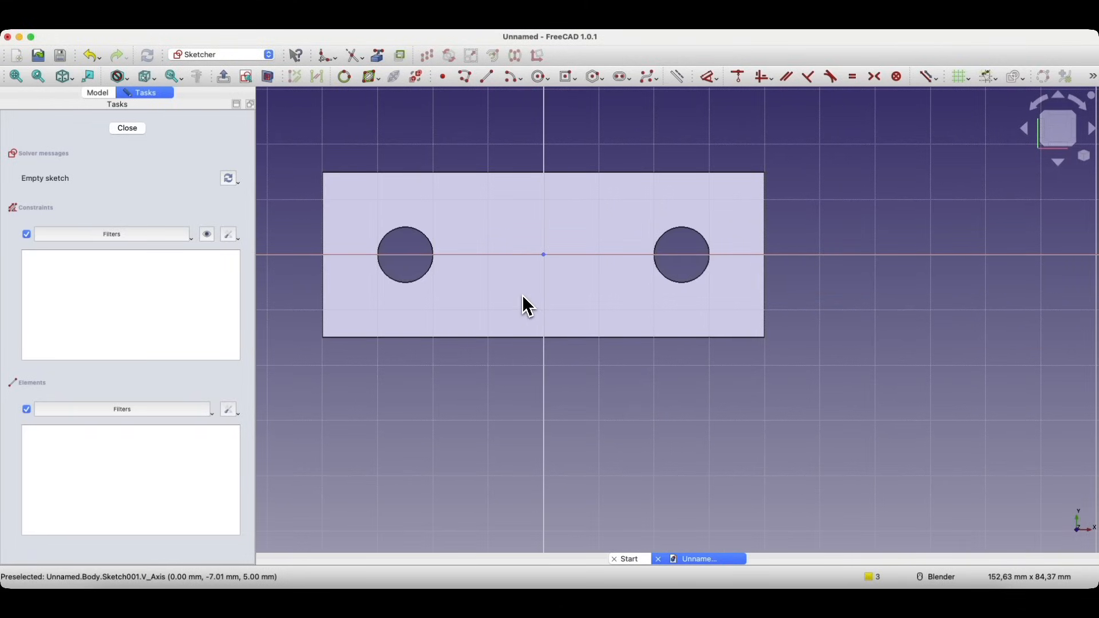
pyautogui.click(567, 82)
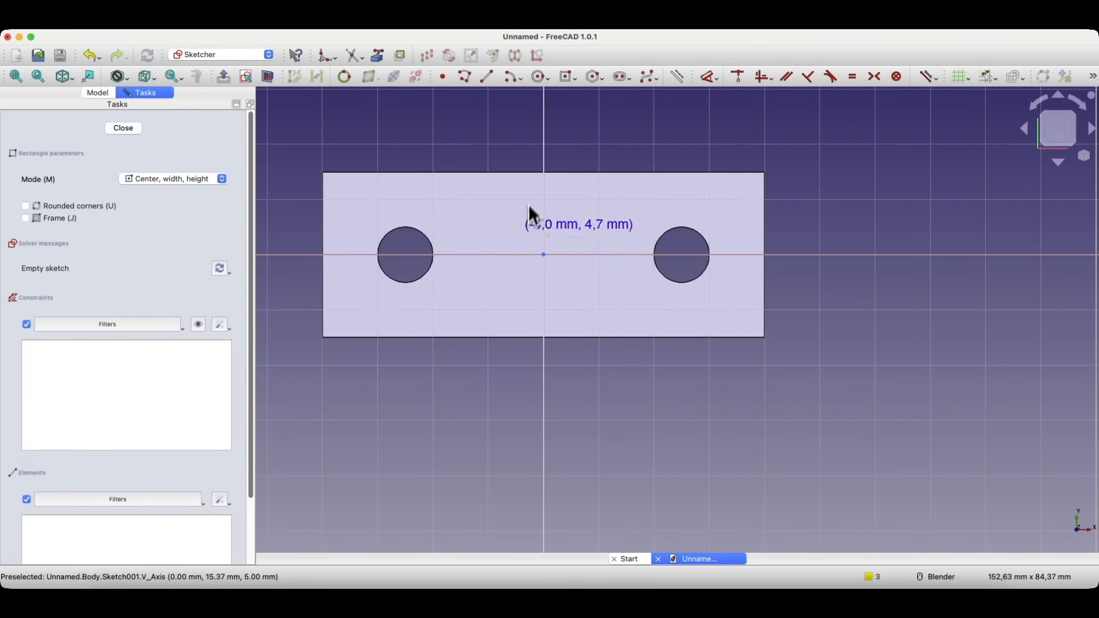
pyautogui.click(544, 255)
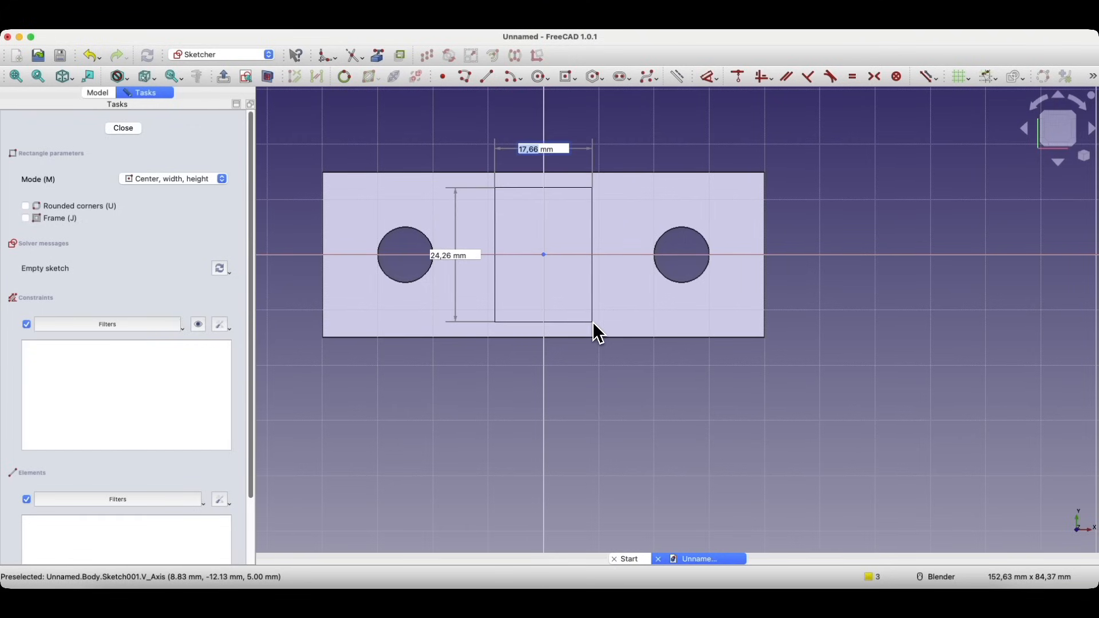
pyautogui.write('20')
pyautogui.press('Tab')
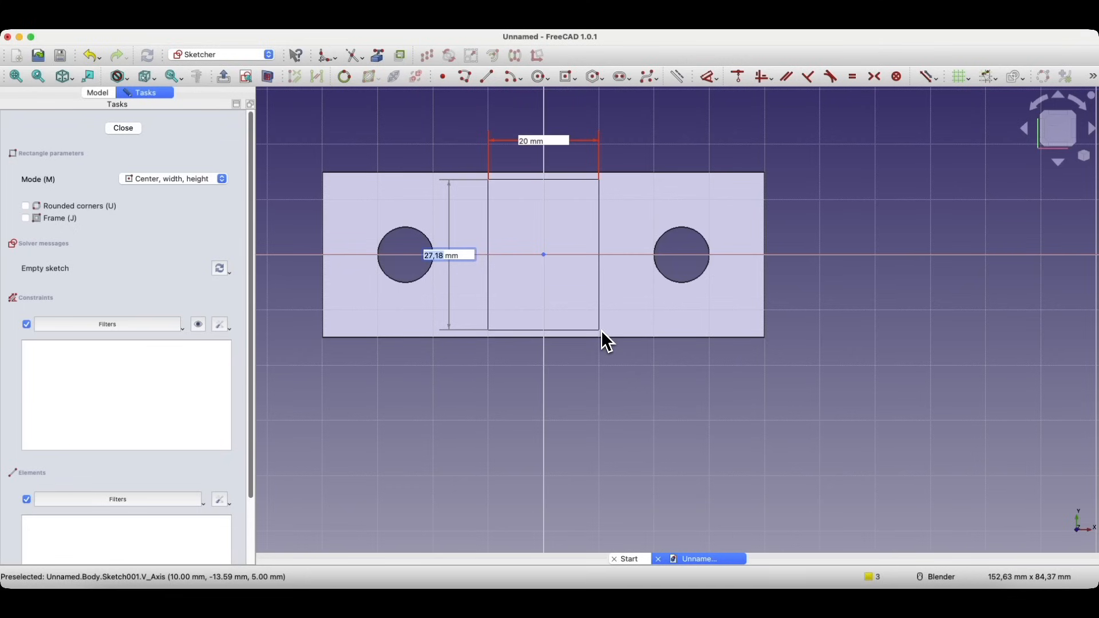
pyautogui.click(602, 333)
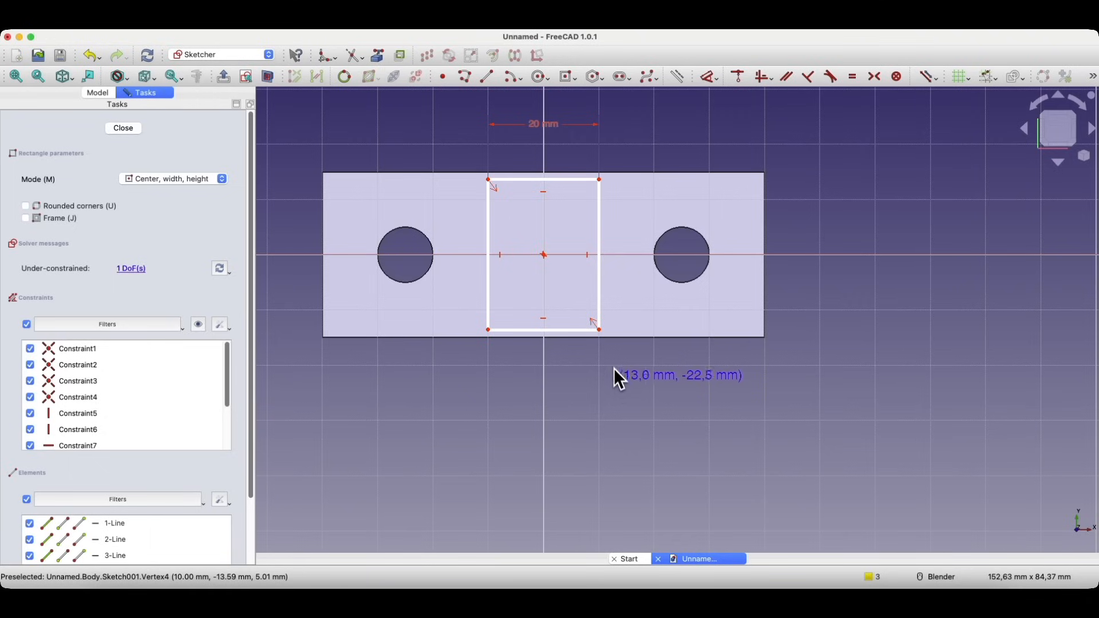
pyautogui.press('Escape')
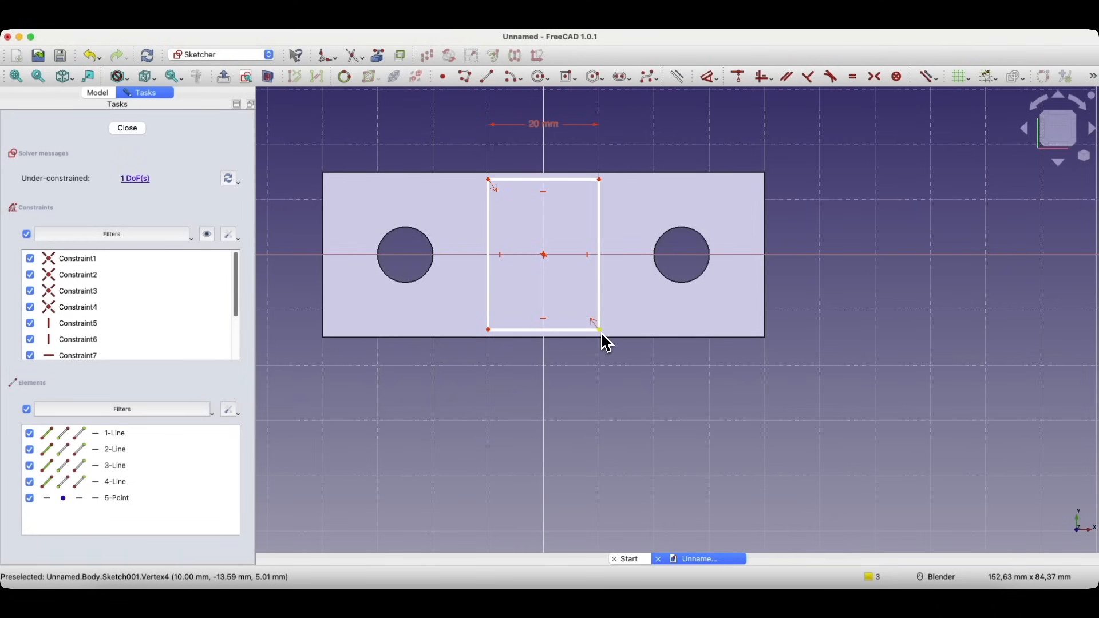
# Step: Link the plate's lower long edge as external geometry and constrain the rectangle's lower right corner coincident with it
pyautogui.moveTo(600, 334); pyautogui.dragTo(610, 358)
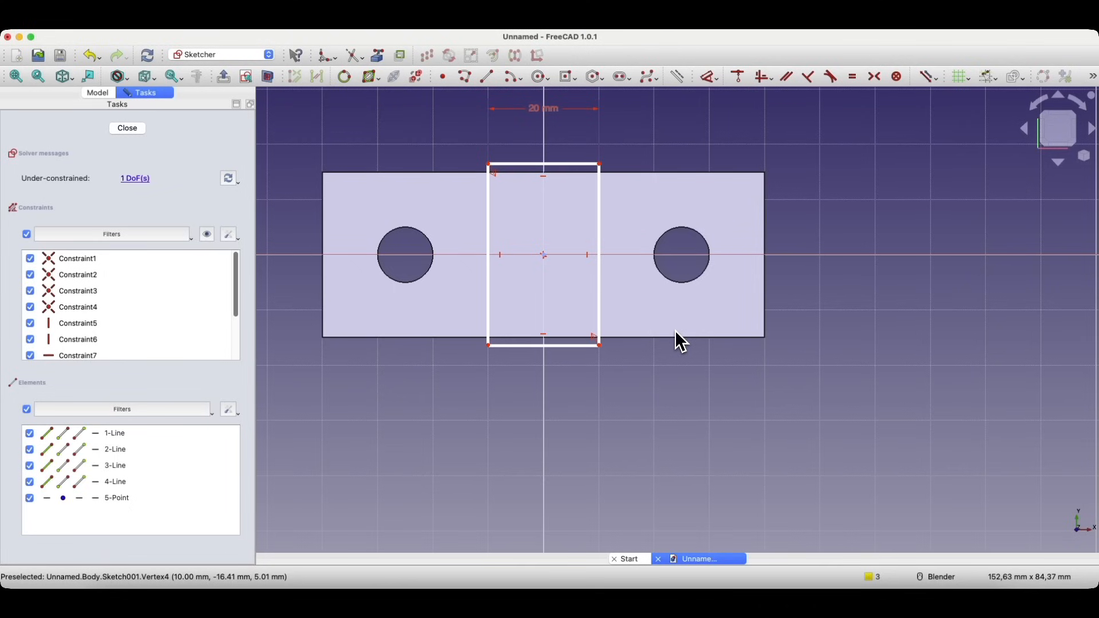
pyautogui.click(380, 55)
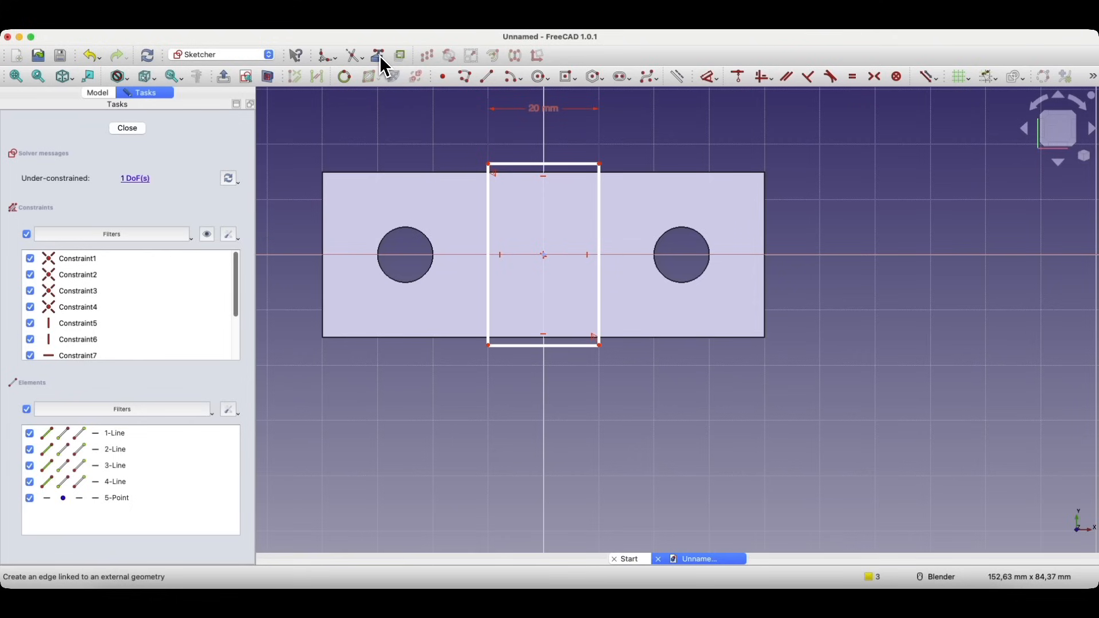
pyautogui.click(651, 339)
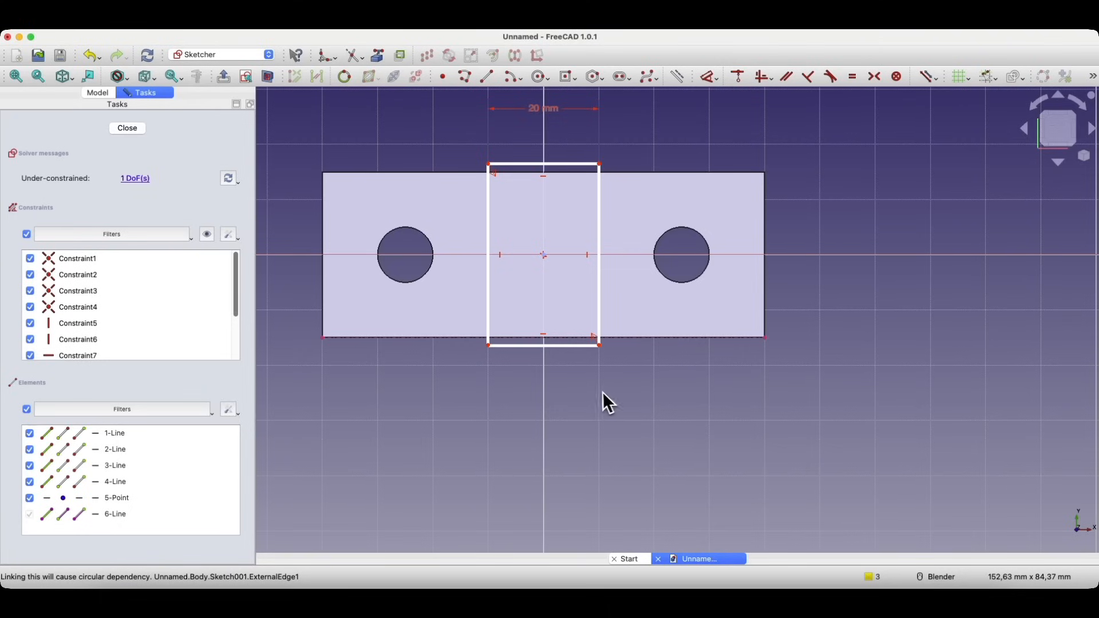
pyautogui.click(601, 346)
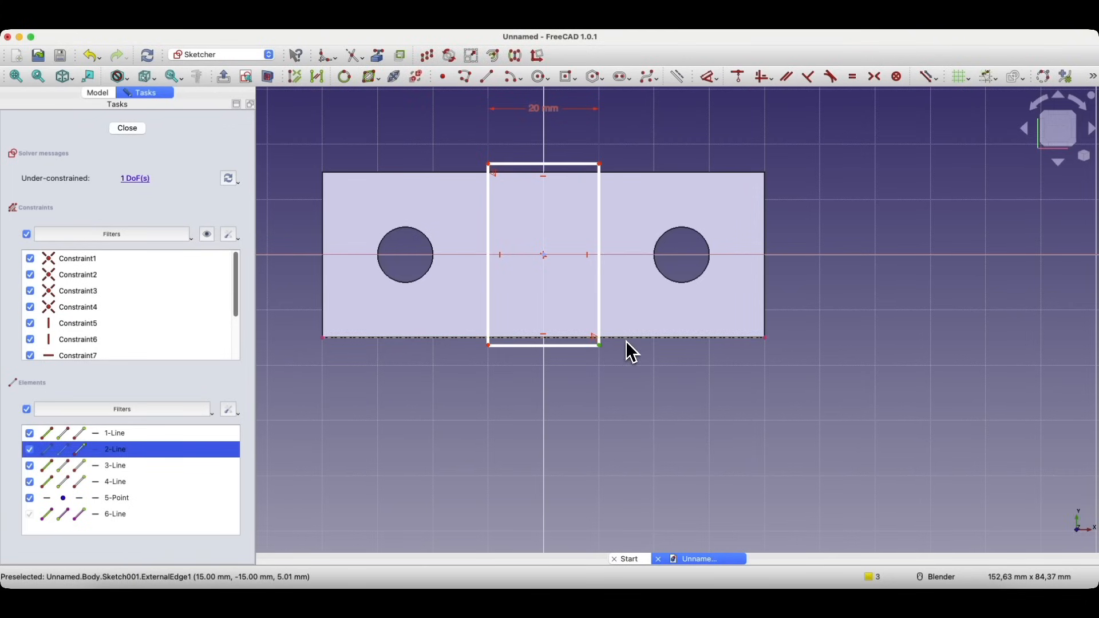
pyautogui.click(627, 340)
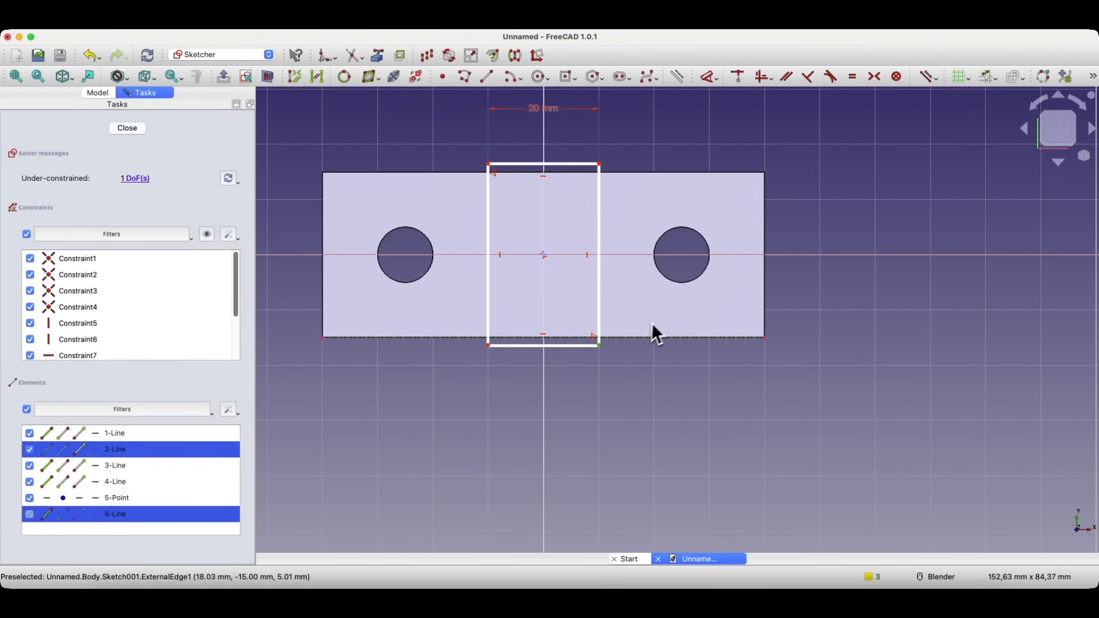
pyautogui.click(736, 81)
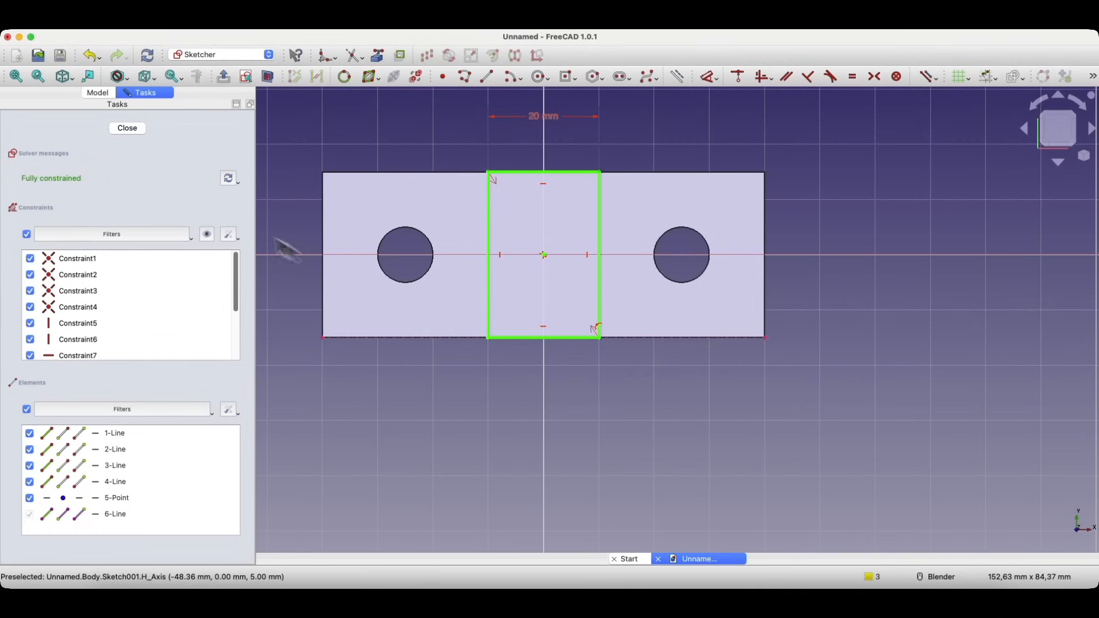
# Step: Close the rectangle sketch and pad it to a length of 10 mm
pyautogui.click(133, 132)
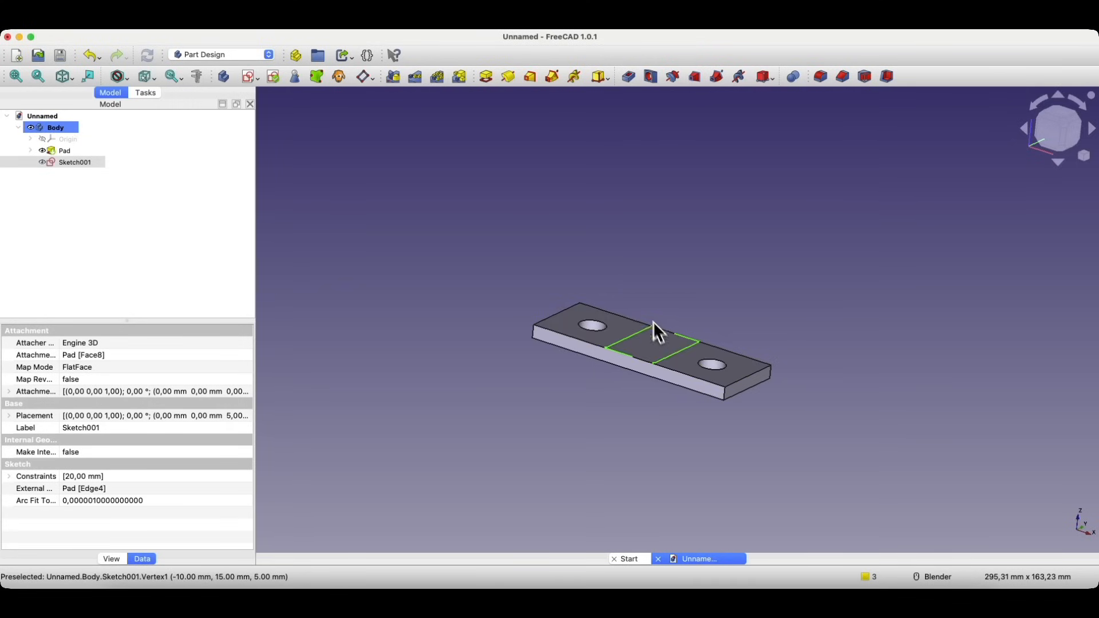
pyautogui.click(486, 77)
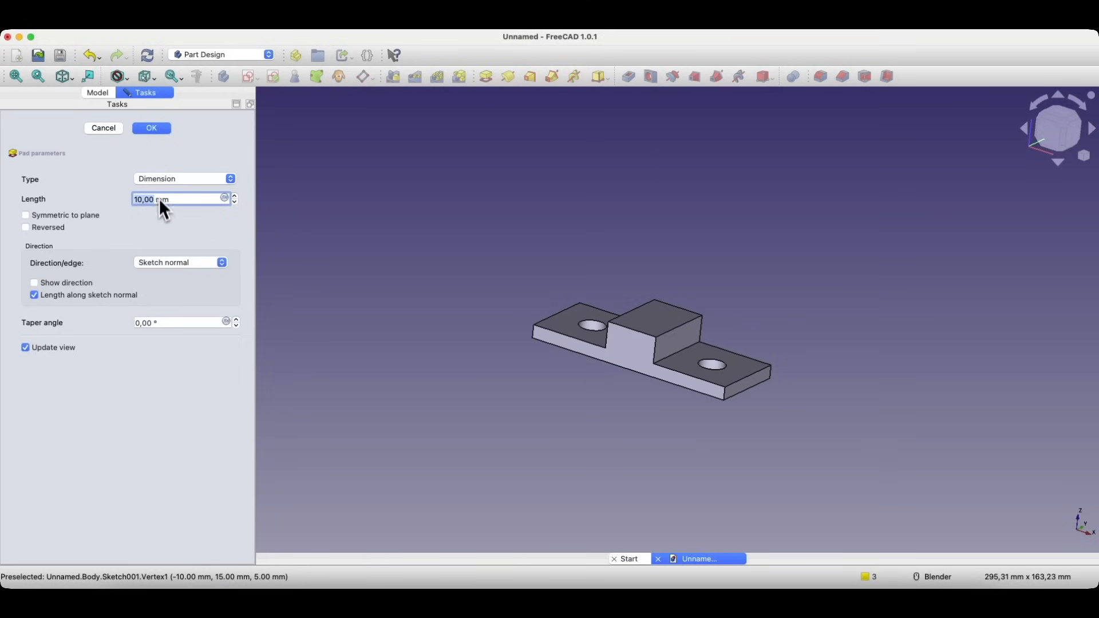
pyautogui.click(153, 130)
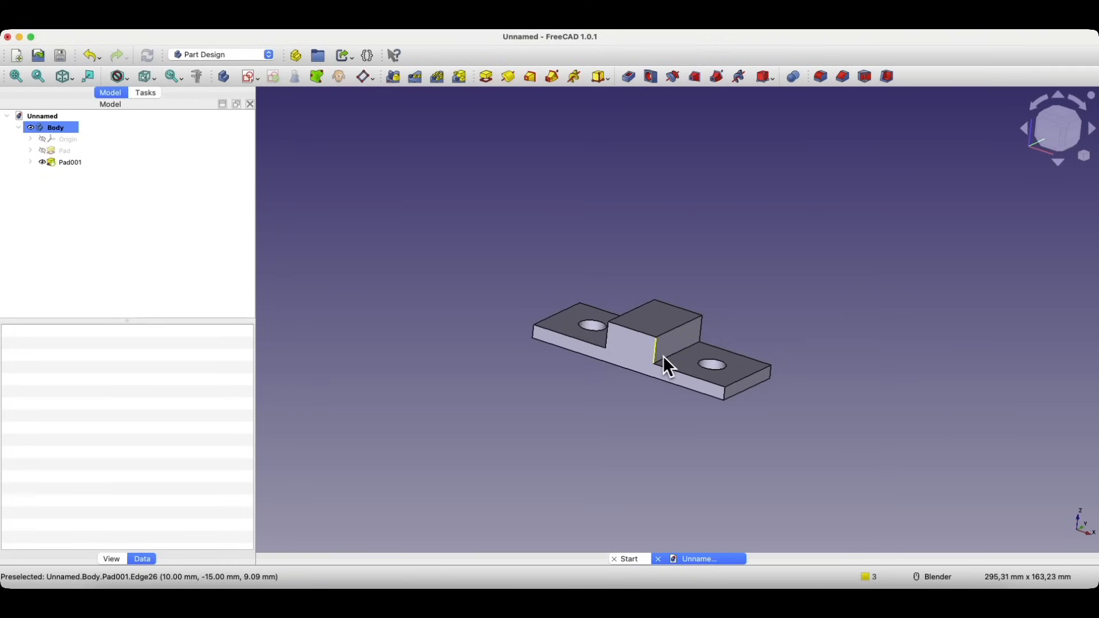
# Step: Start a sketch on the part's long front face and draw a 10 mm diameter circle centred on the vertical axis above the block
pyautogui.click(634, 360)
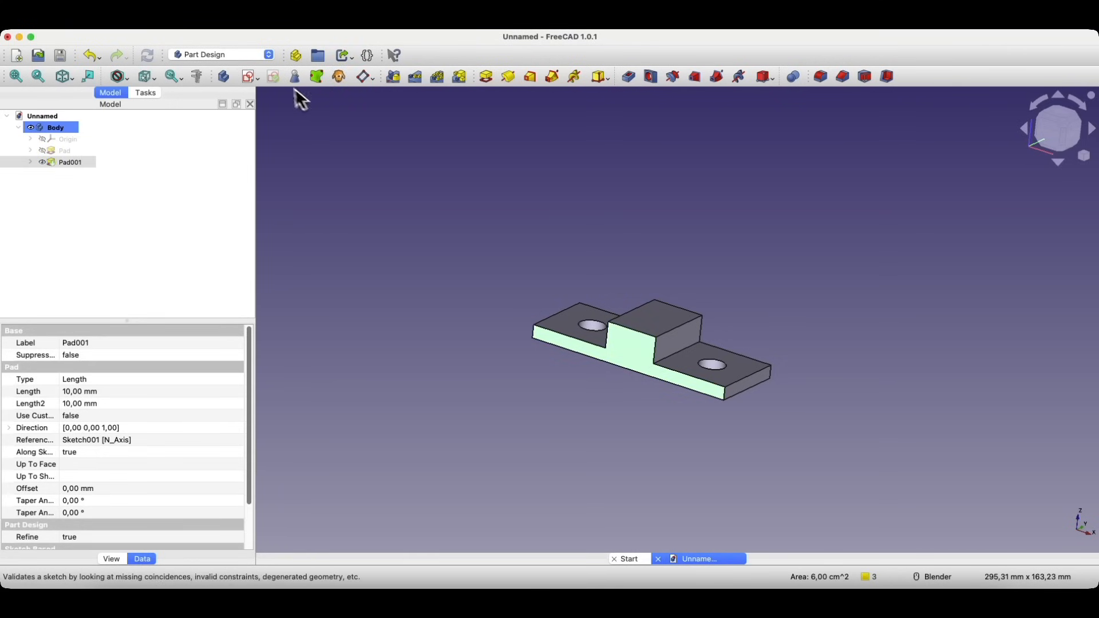
pyautogui.click(250, 80)
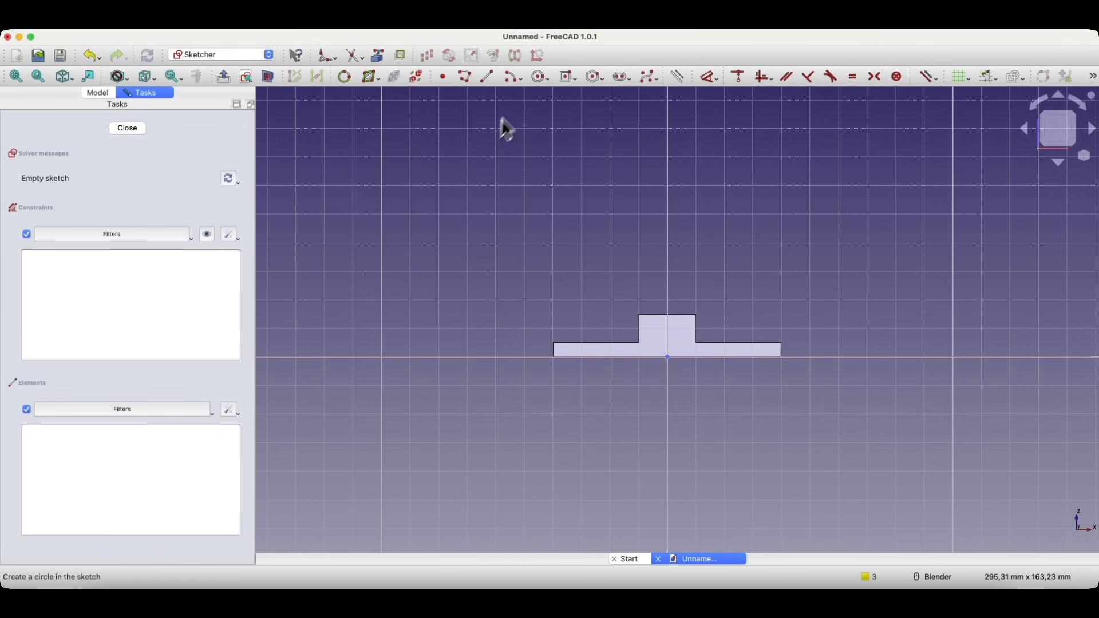
pyautogui.click(541, 76)
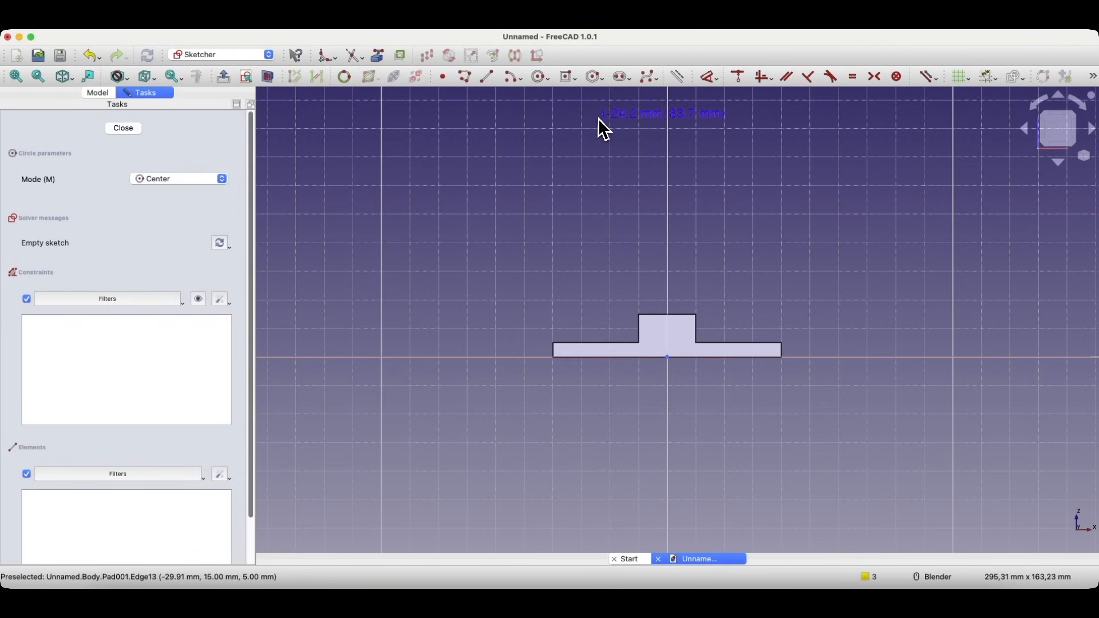
pyautogui.click(667, 291)
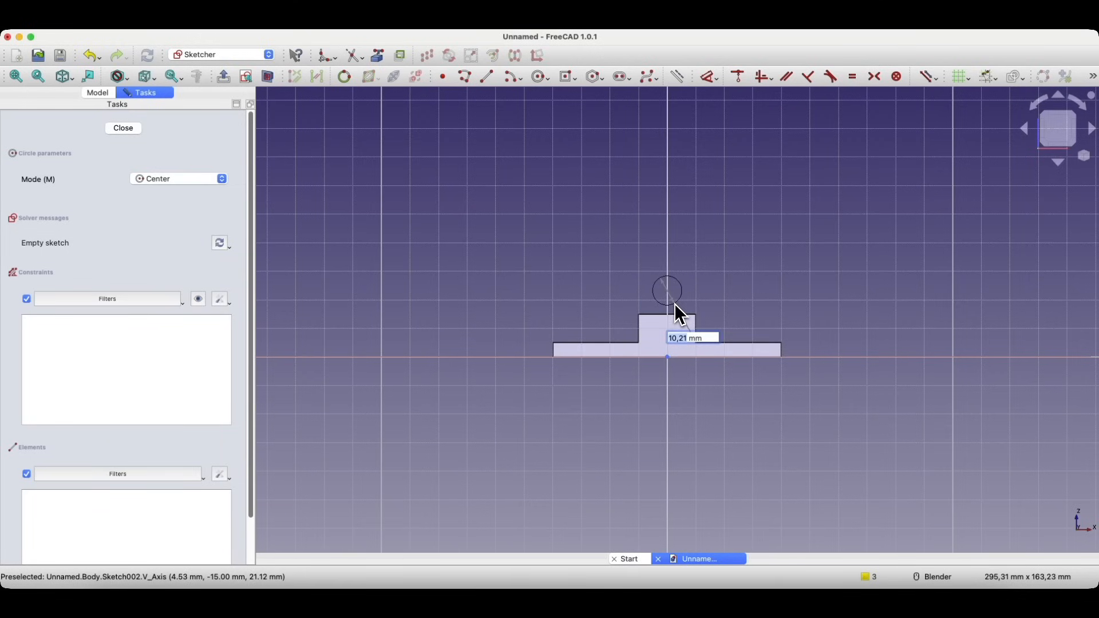
pyautogui.write('10')
pyautogui.press('Return')
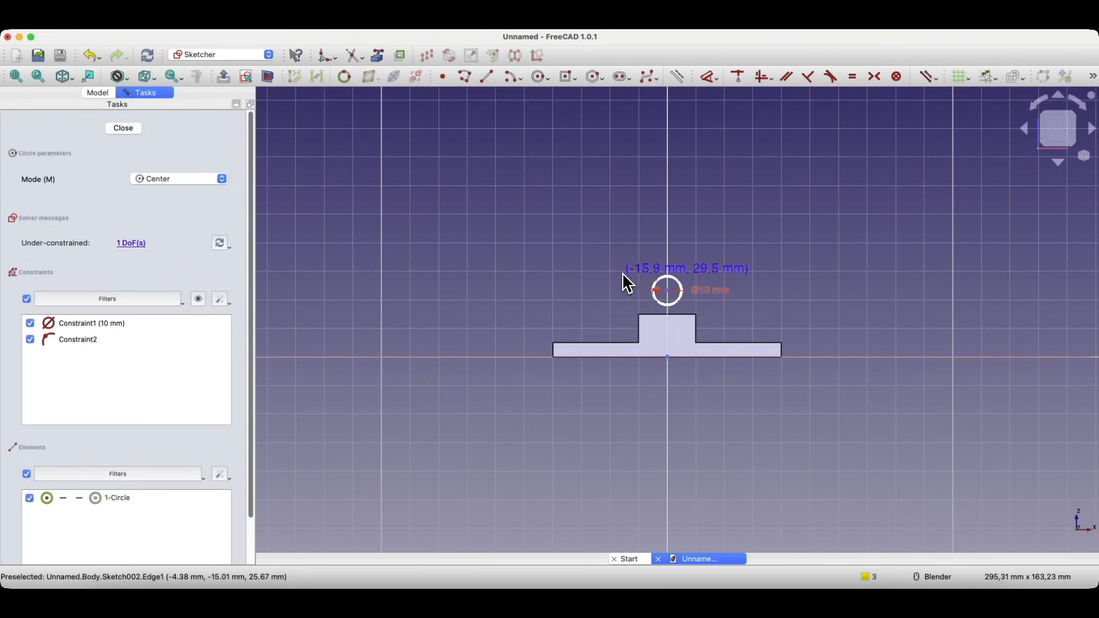
pyautogui.press('Escape')
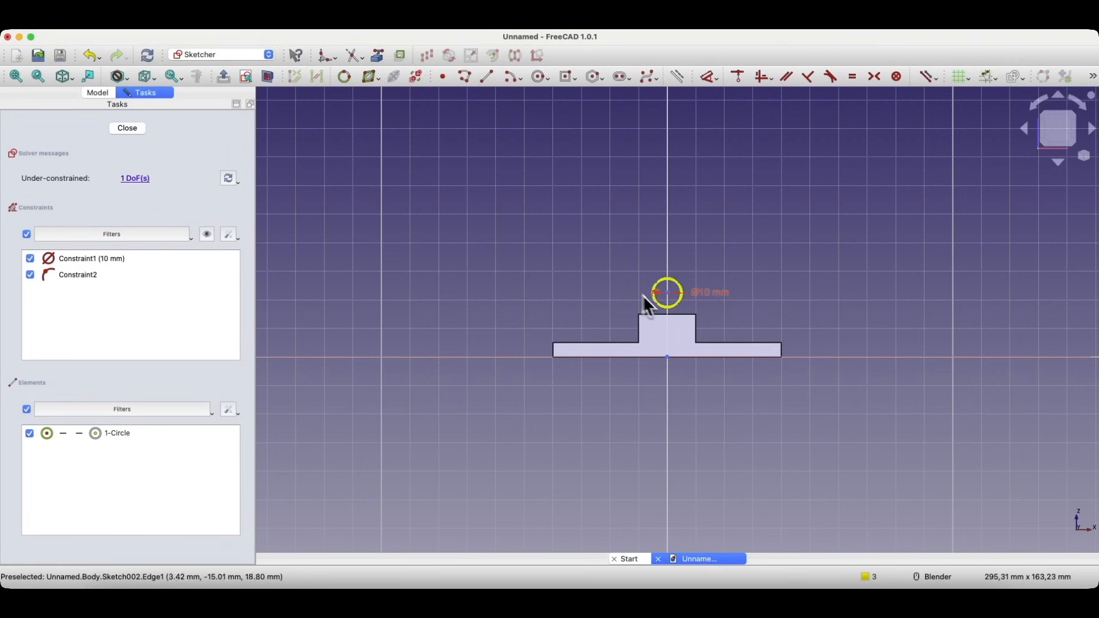
# Step: Link the block's top edge as external geometry and constrain the circle's centre coincident with it
pyautogui.moveTo(668, 293); pyautogui.dragTo(692, 256)
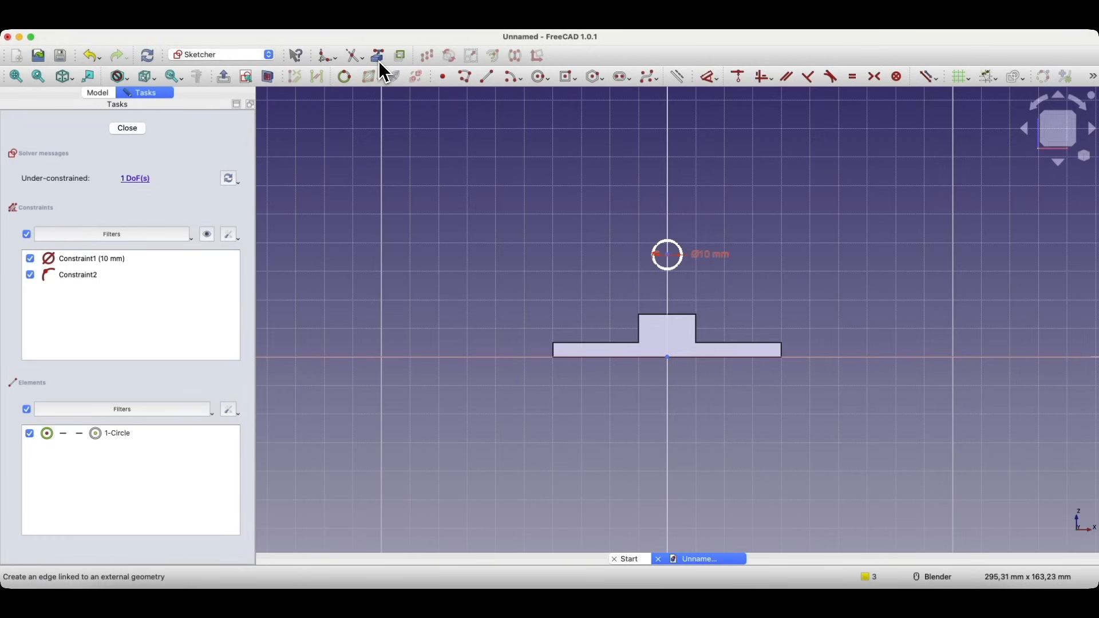
pyautogui.click(687, 318)
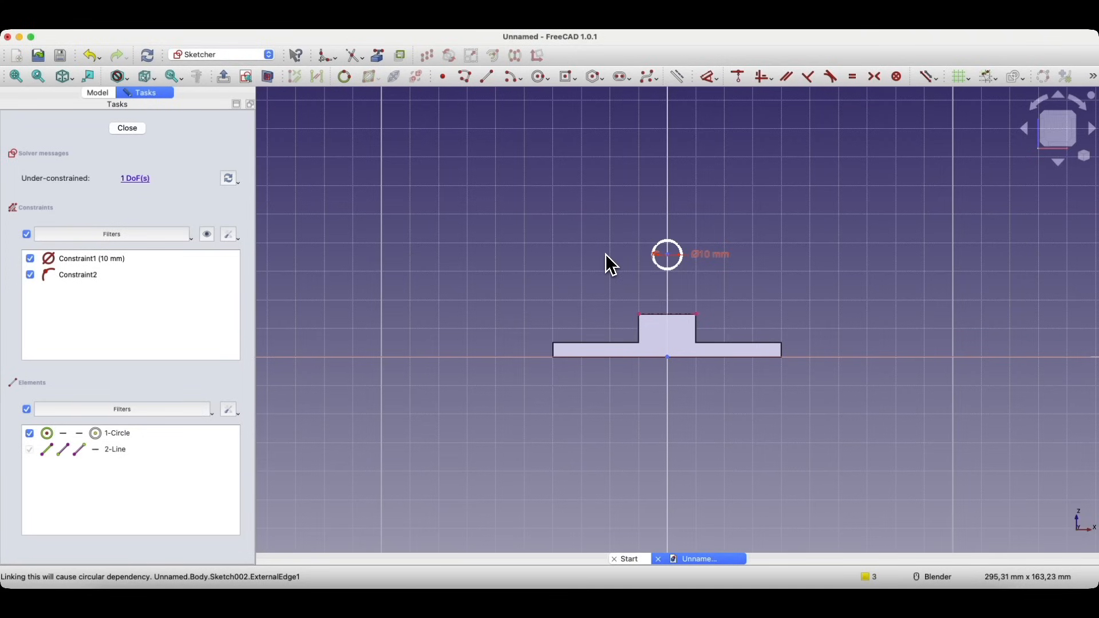
pyautogui.click(667, 262)
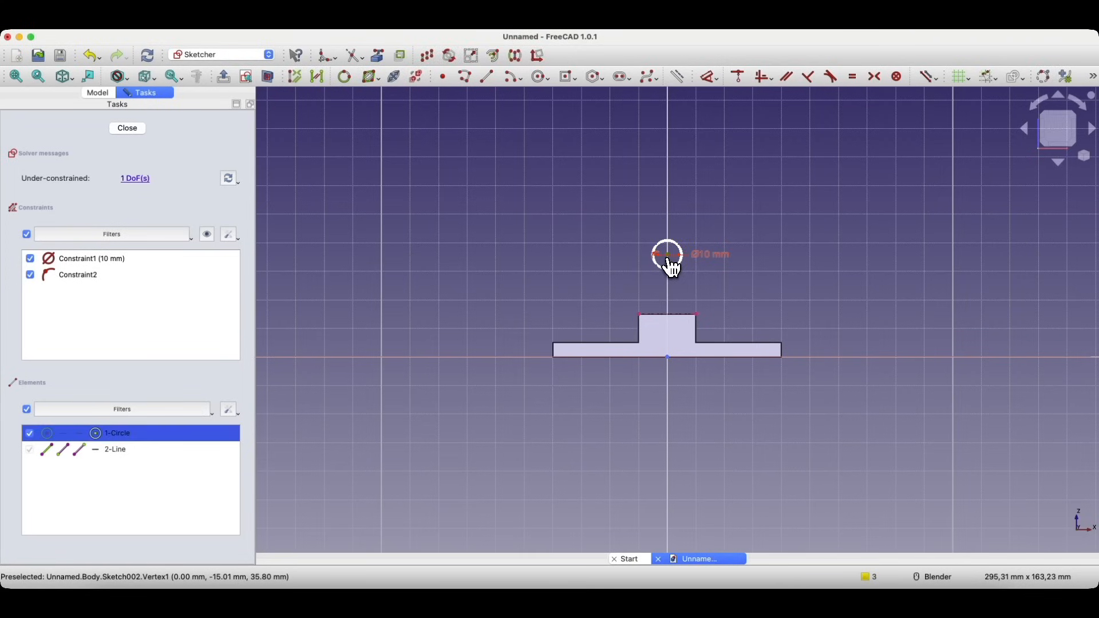
pyautogui.click(686, 328)
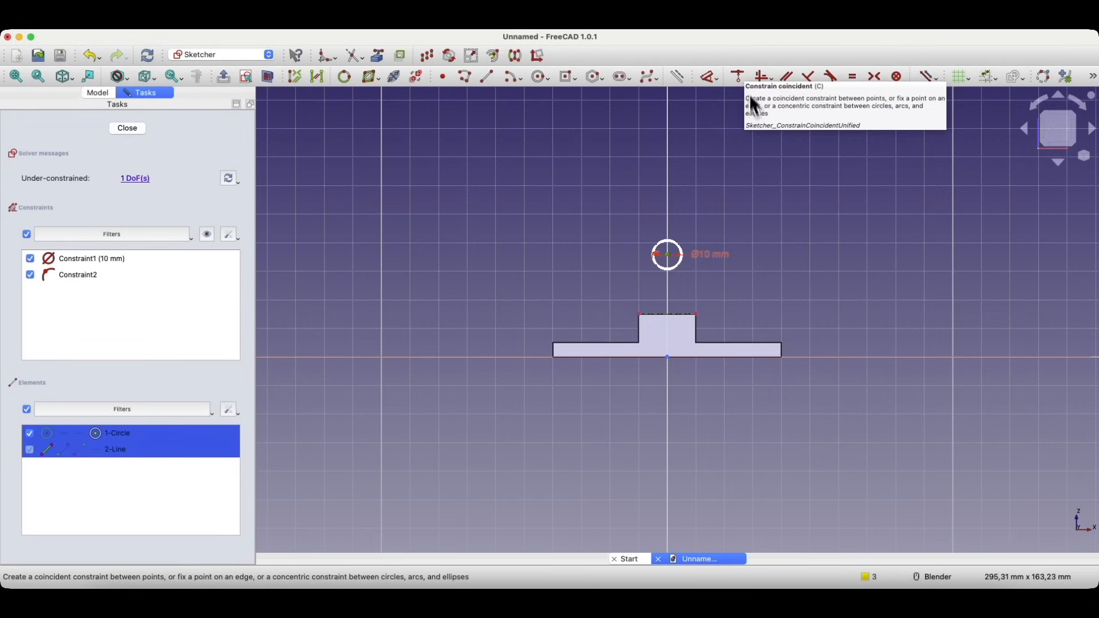
pyautogui.click(738, 81)
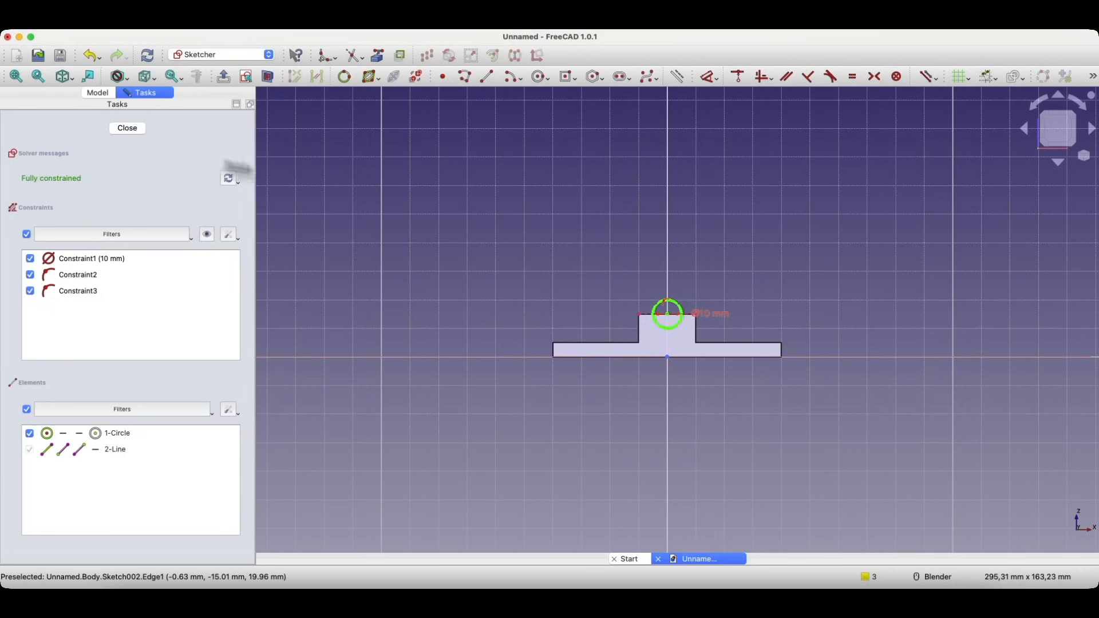
# Step: Close the circle sketch and create a pocket from it with a length of 12 mm
pyautogui.click(135, 131)
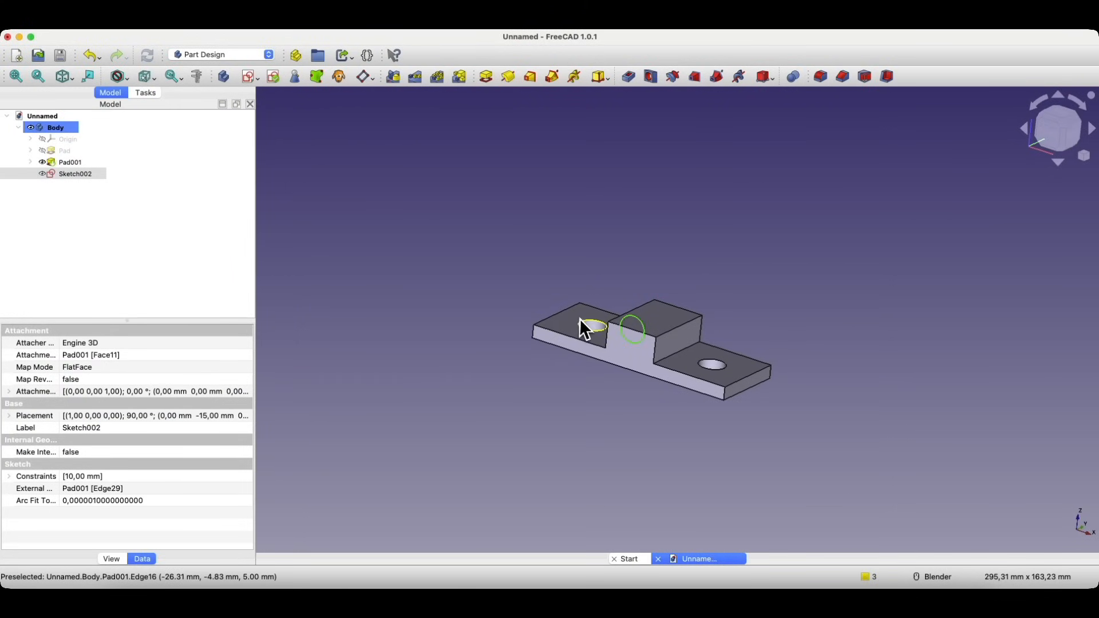
pyautogui.click(640, 336)
pyautogui.click(630, 82)
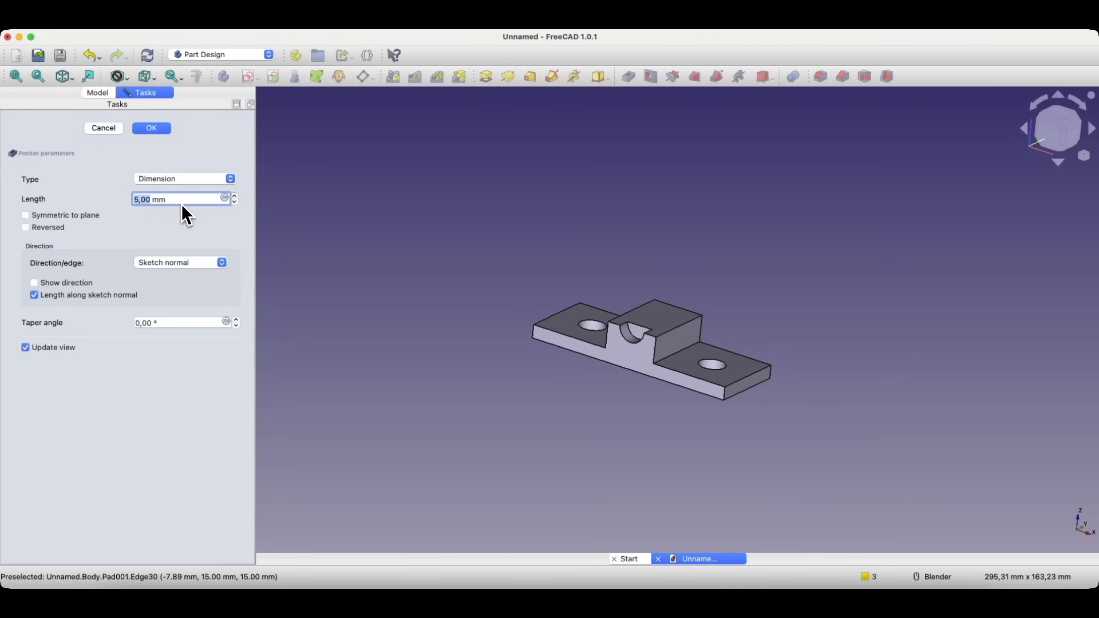
pyautogui.click(235, 196)
pyautogui.click(235, 196)
pyautogui.click(235, 196)
pyautogui.click(235, 196)
pyautogui.click(235, 196)
pyautogui.click(236, 197)
pyautogui.click(236, 197)
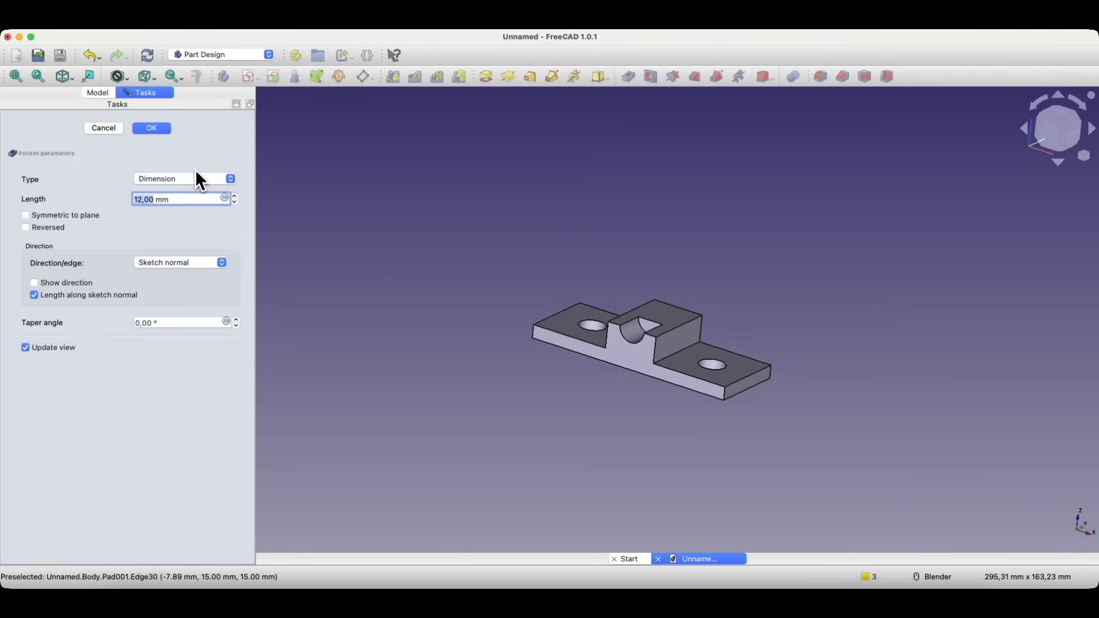
# Step: Set the pocket type to Through all so the round groove cuts the full depth of the block, and accept it
pyautogui.click(178, 181)
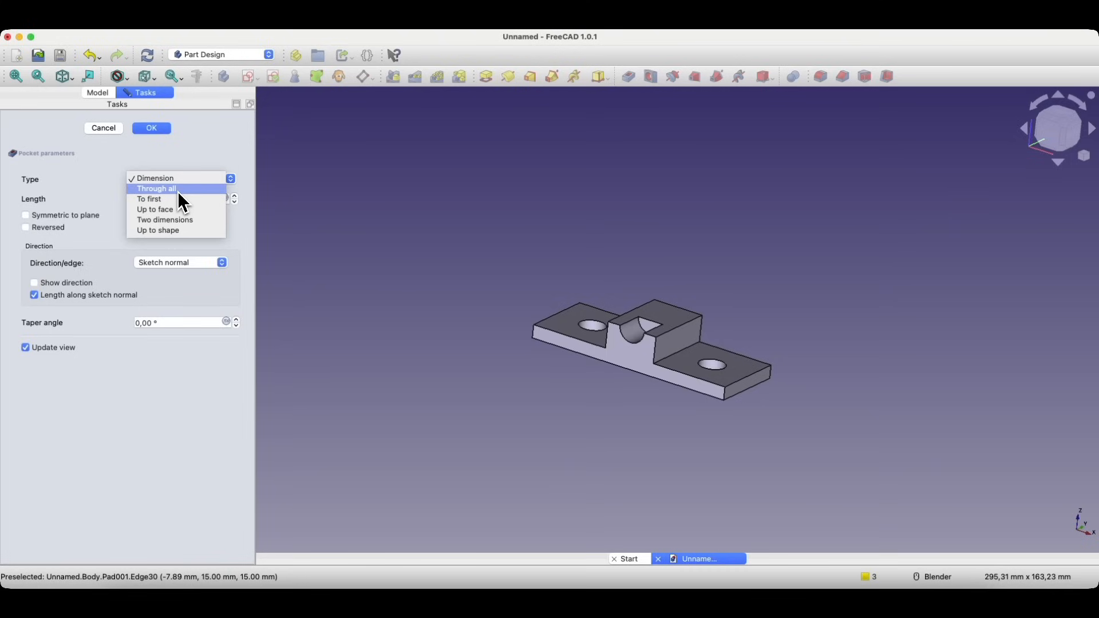
pyautogui.click(177, 190)
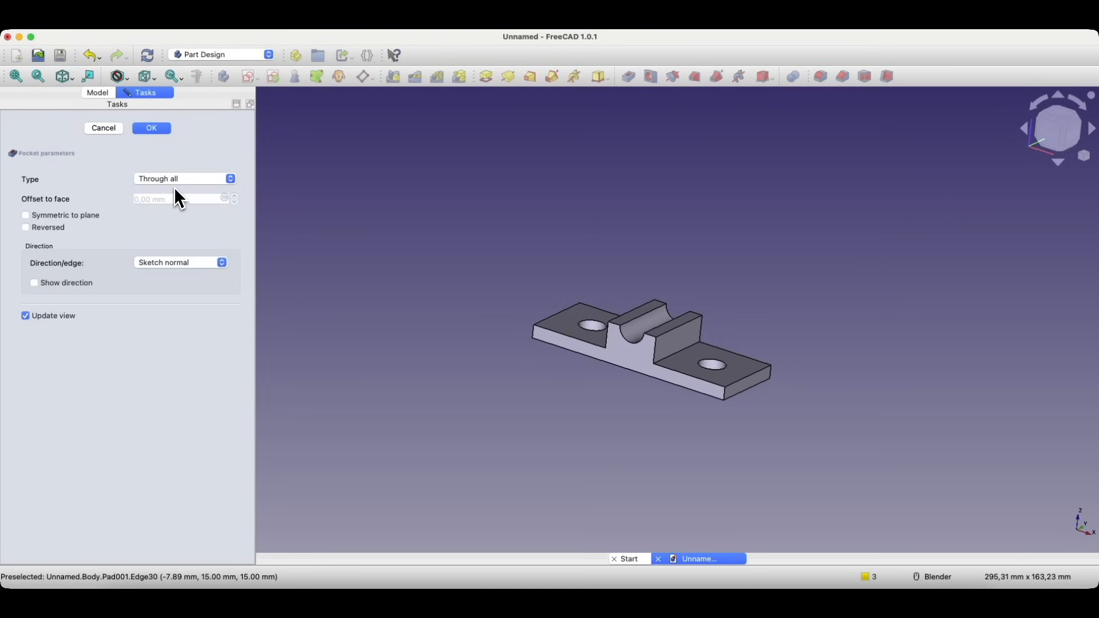
pyautogui.moveTo(702, 315)
pyautogui.mouseDown(button='middle')
pyautogui.moveTo(650, 321)
pyautogui.moveTo(712, 363)
pyautogui.moveTo(691, 344)
pyautogui.mouseUp(button='middle')
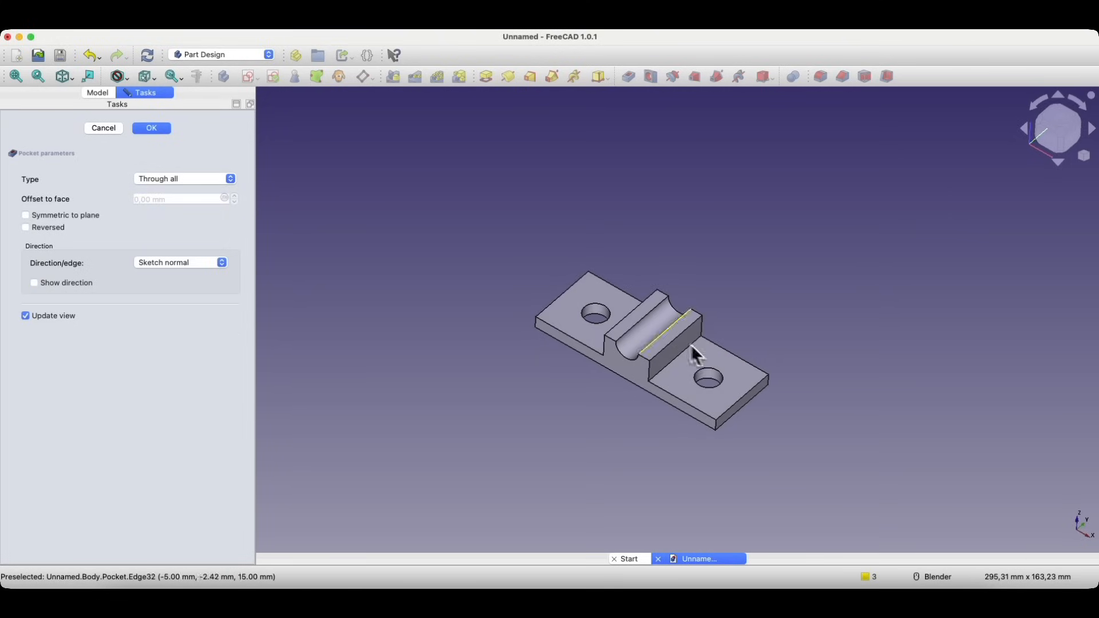
pyautogui.click(152, 127)
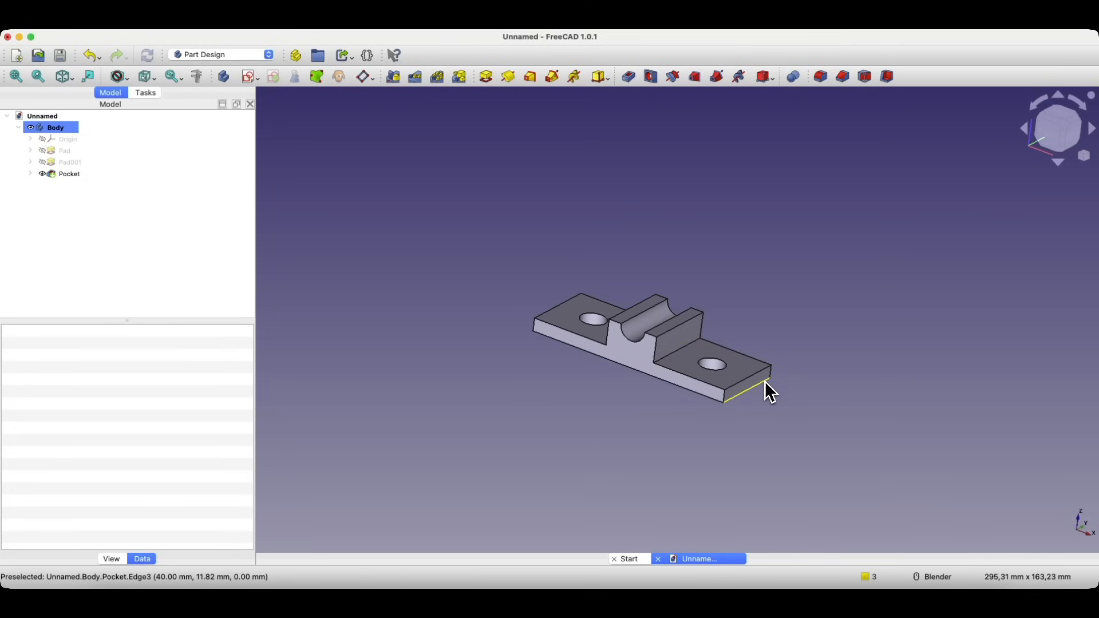
pyautogui.scroll(5, 755, 386)
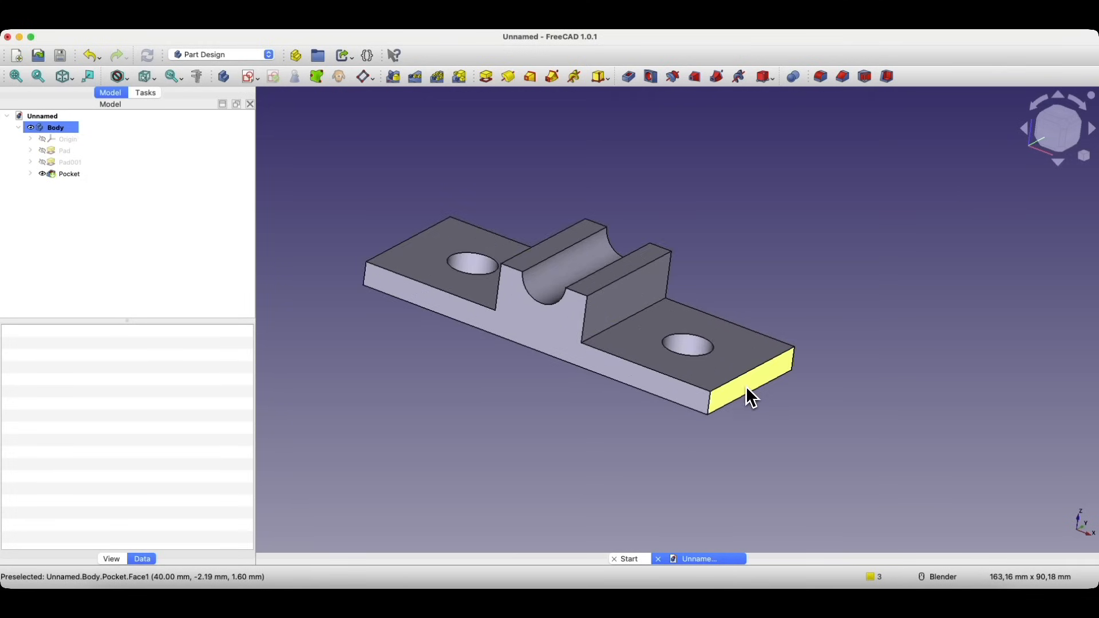
# Step: Chamfer the two vertical corner edges at the plate's positive-X end with an equal distance of 5 mm
pyautogui.scroll(2, 746, 387)
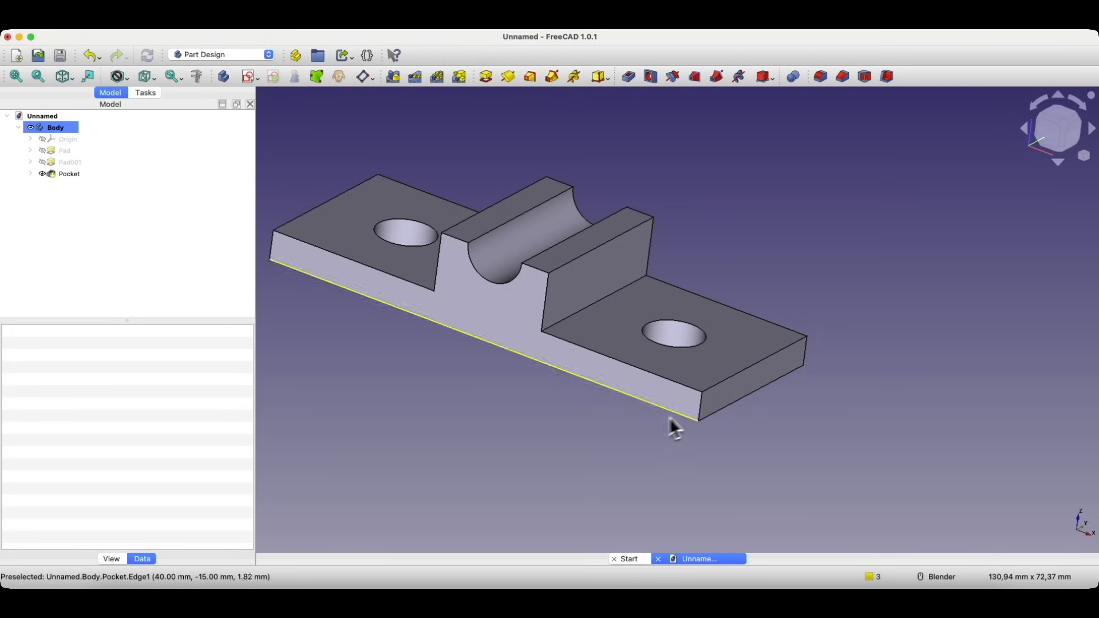
pyautogui.click(700, 409)
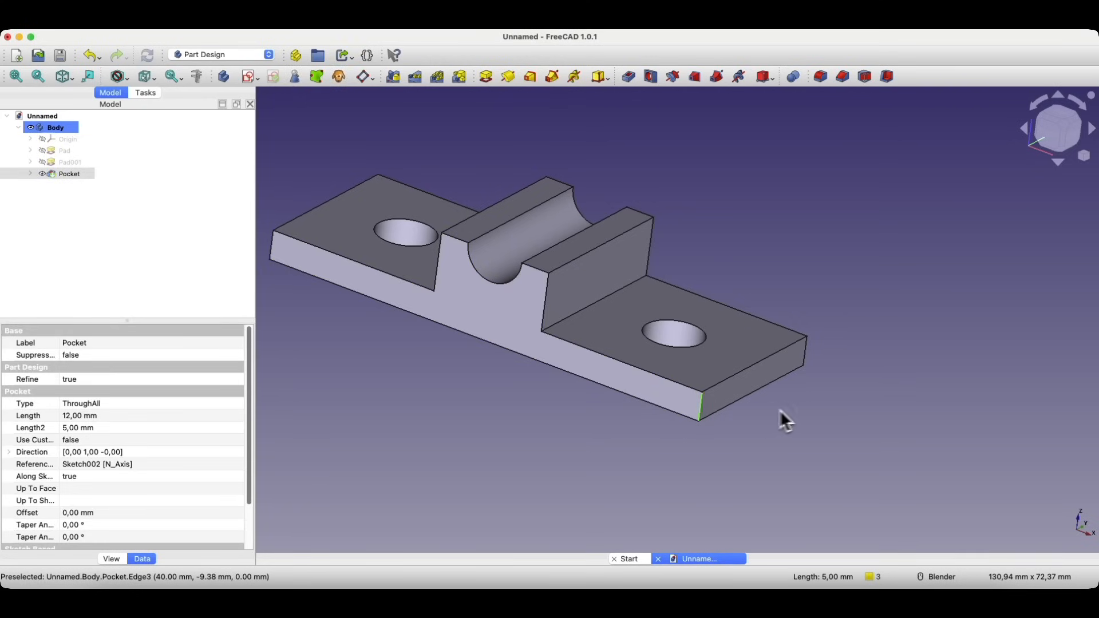
pyautogui.keyDown('ctrl'); pyautogui.click(809, 353); pyautogui.keyUp('ctrl')
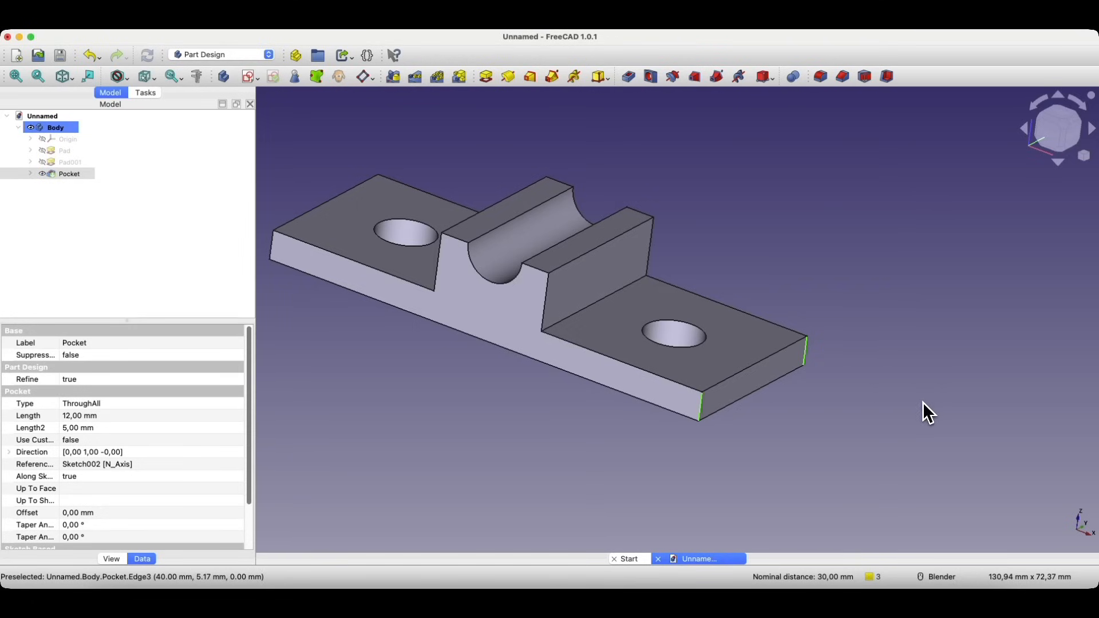
pyautogui.click(845, 81)
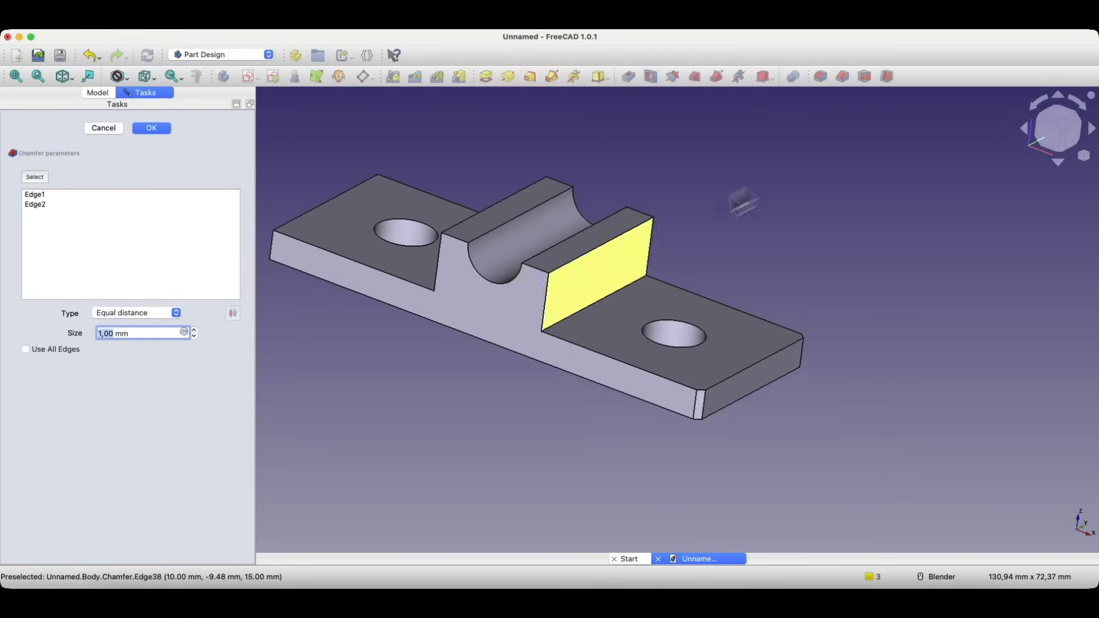
pyautogui.click(194, 330)
pyautogui.click(194, 331)
pyautogui.click(194, 331)
pyautogui.click(194, 331)
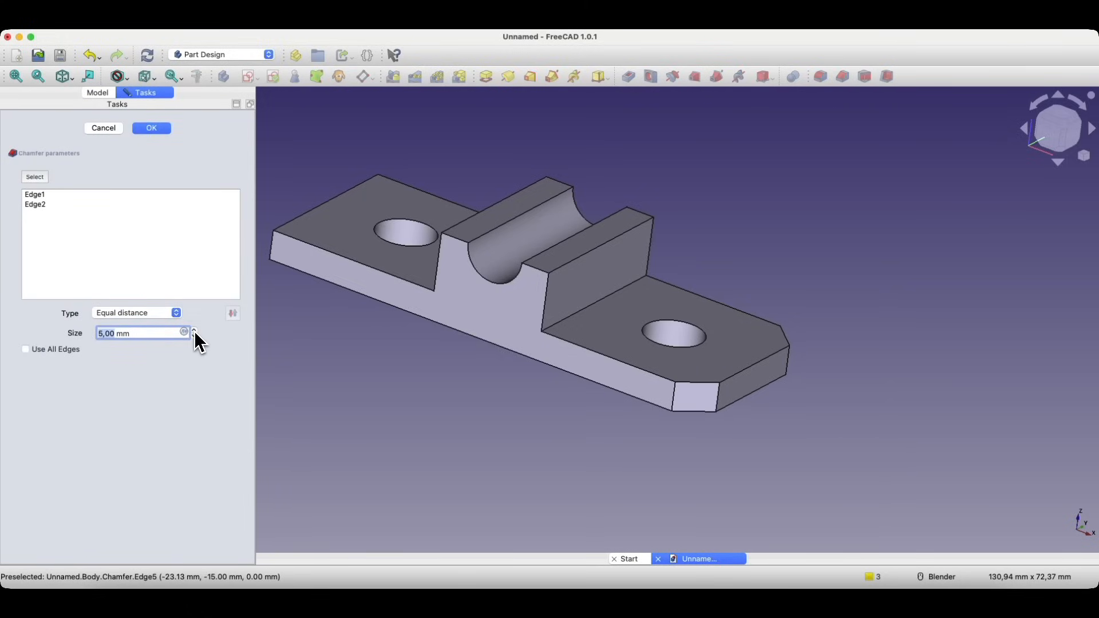
pyautogui.click(153, 128)
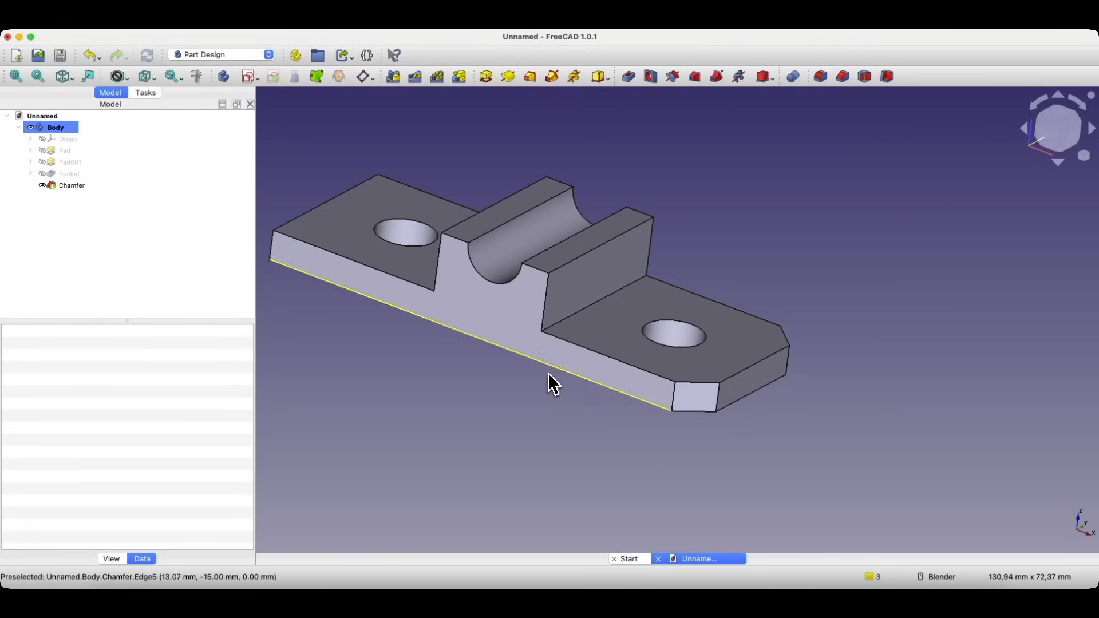
# Step: Fillet the two vertical corner edges at the plate's opposite, unchamfered end with a radius of 10 mm
pyautogui.moveTo(548, 375); pyautogui.dragTo(515, 449, button='middle')
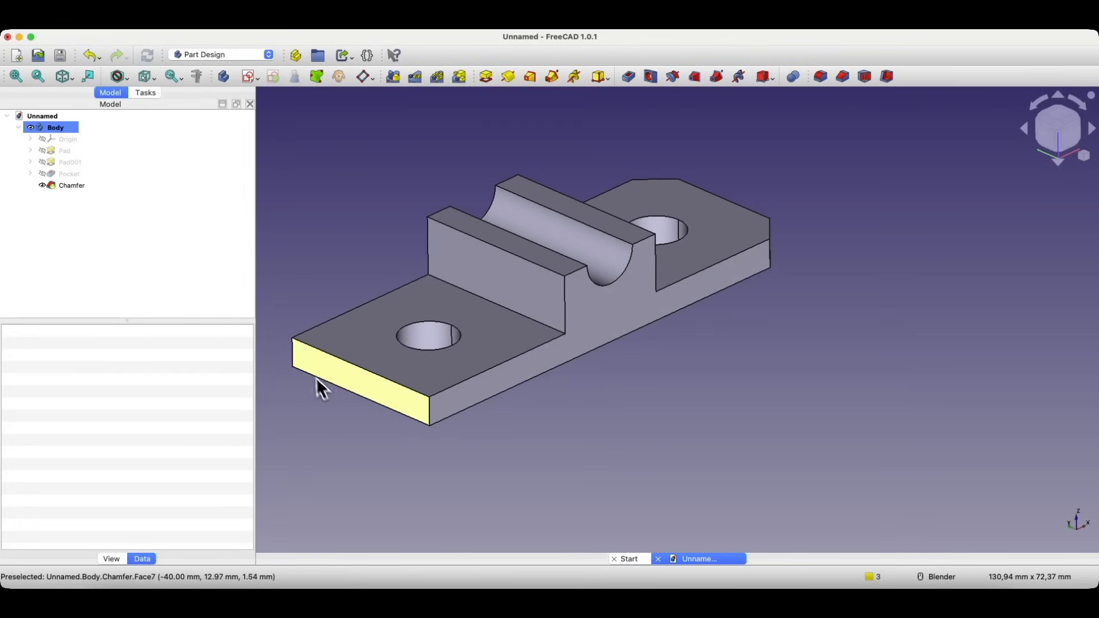
pyautogui.click(293, 356)
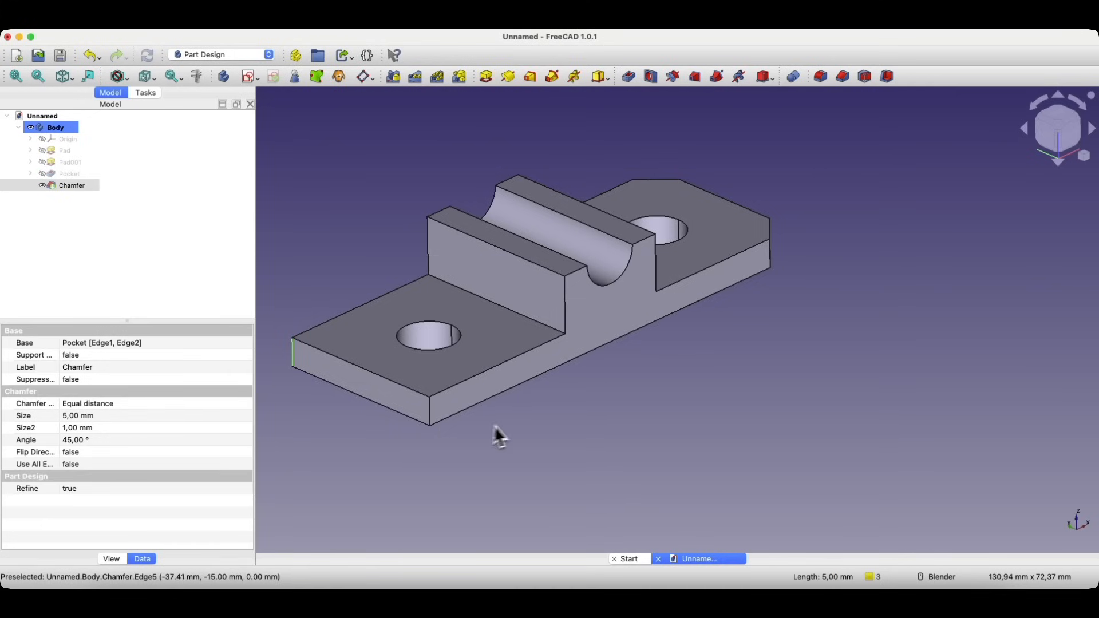
pyautogui.keyDown('ctrl'); pyautogui.click(430, 413); pyautogui.keyUp('ctrl')
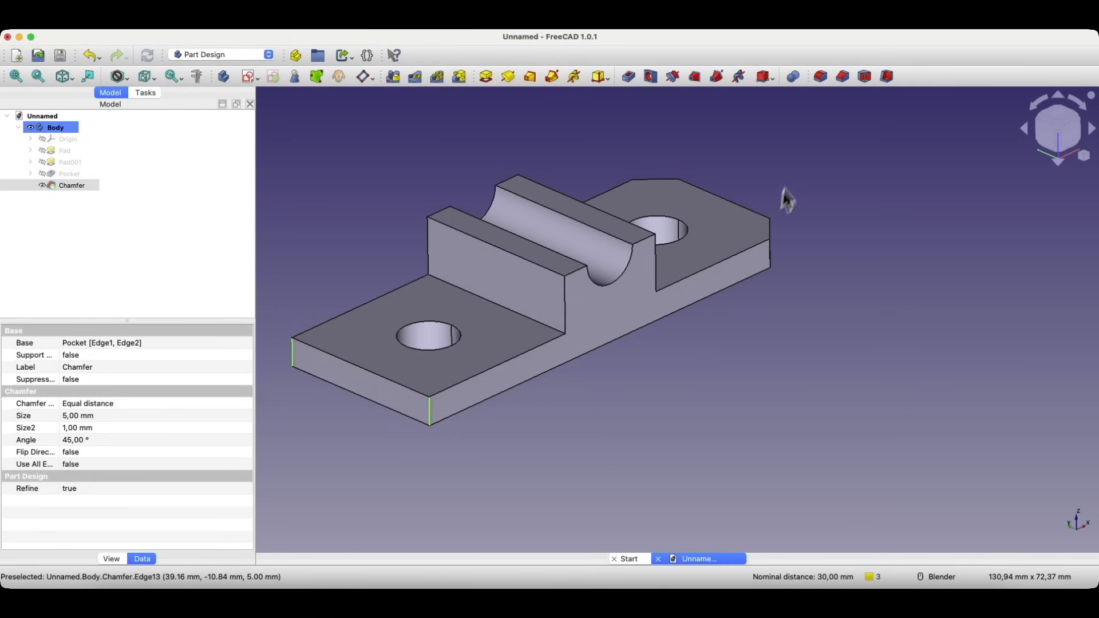
pyautogui.click(819, 81)
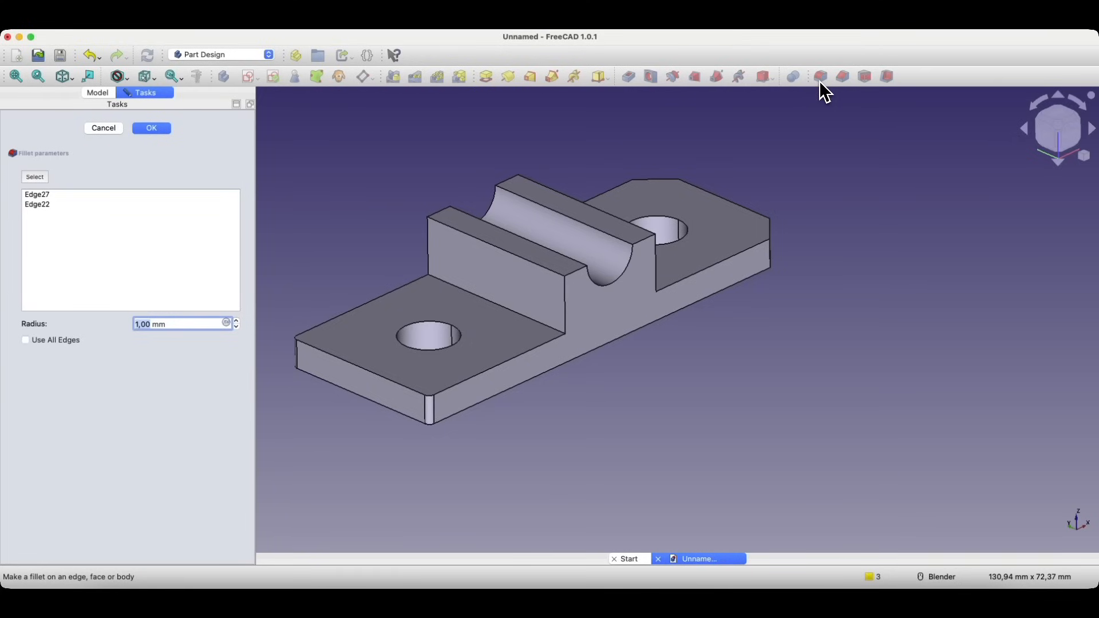
pyautogui.write('10')
pyautogui.press('Return')
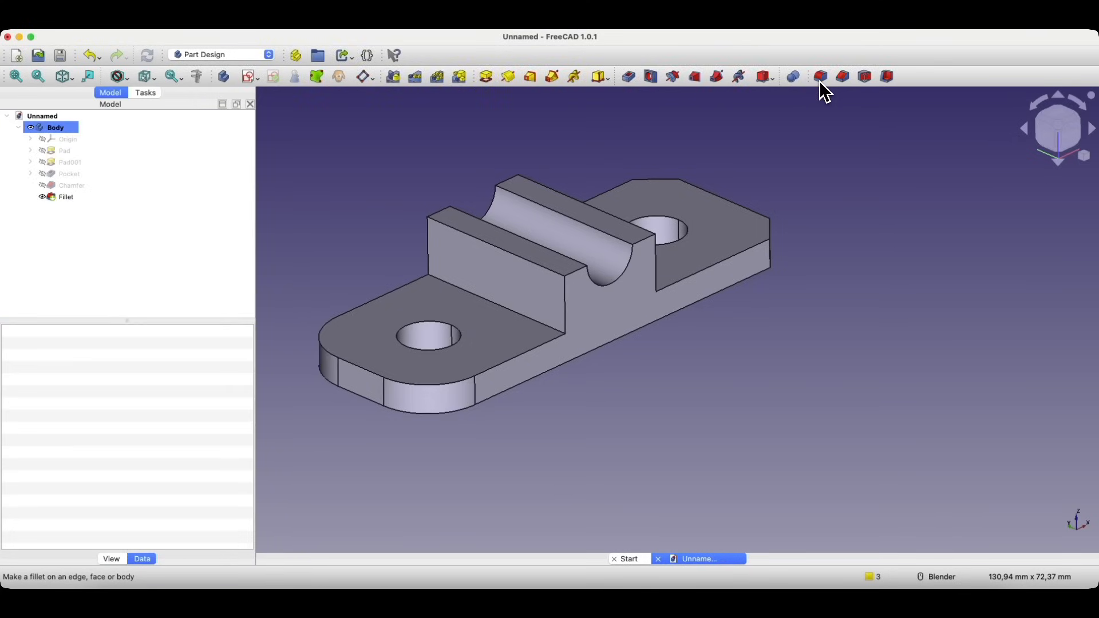
# Step: Examine the part from several angles and review the body's feature history in the model tree
pyautogui.moveTo(798, 286); pyautogui.dragTo(778, 331, button='middle')
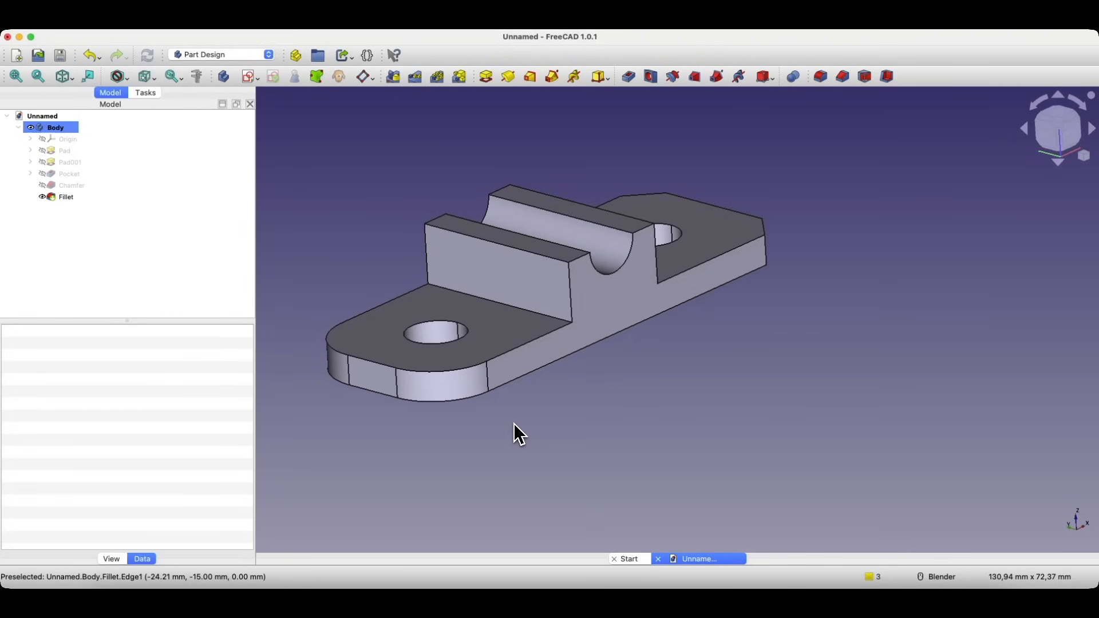
pyautogui.moveTo(514, 424); pyautogui.dragTo(385, 186, button='middle')
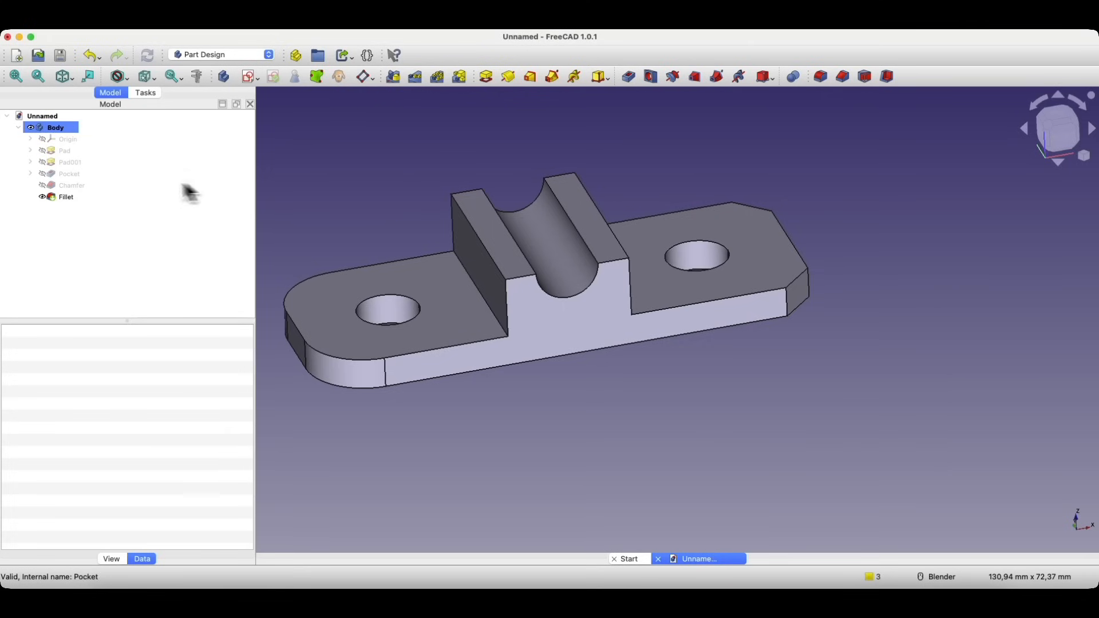
pyautogui.click(70, 153)
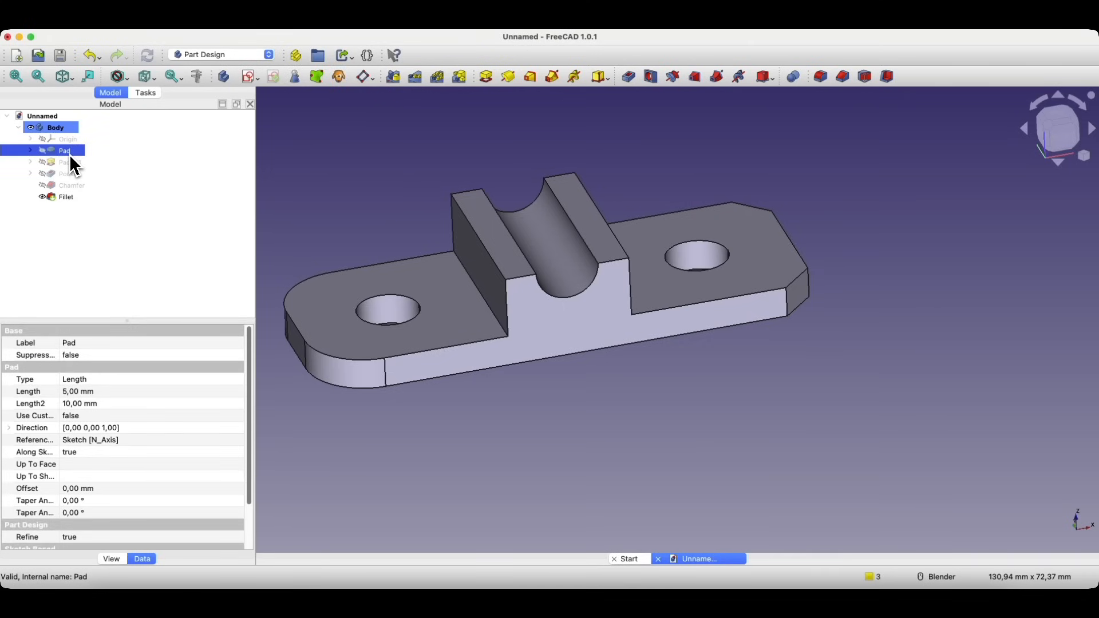
pyautogui.moveTo(624, 229); pyautogui.dragTo(660, 255, button='middle')
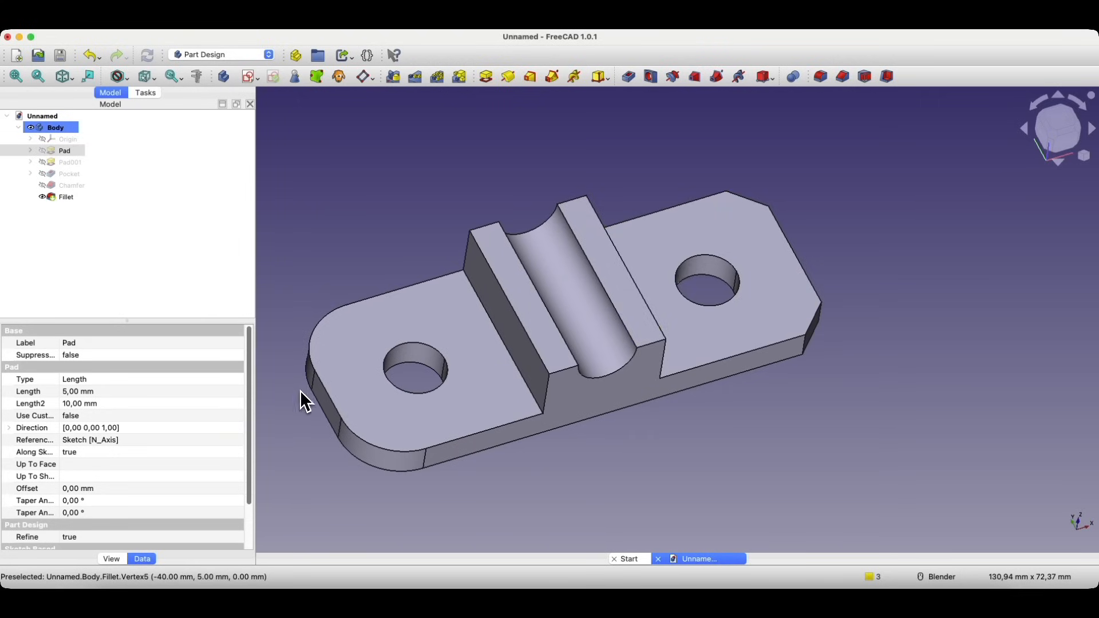
pyautogui.click(61, 152)
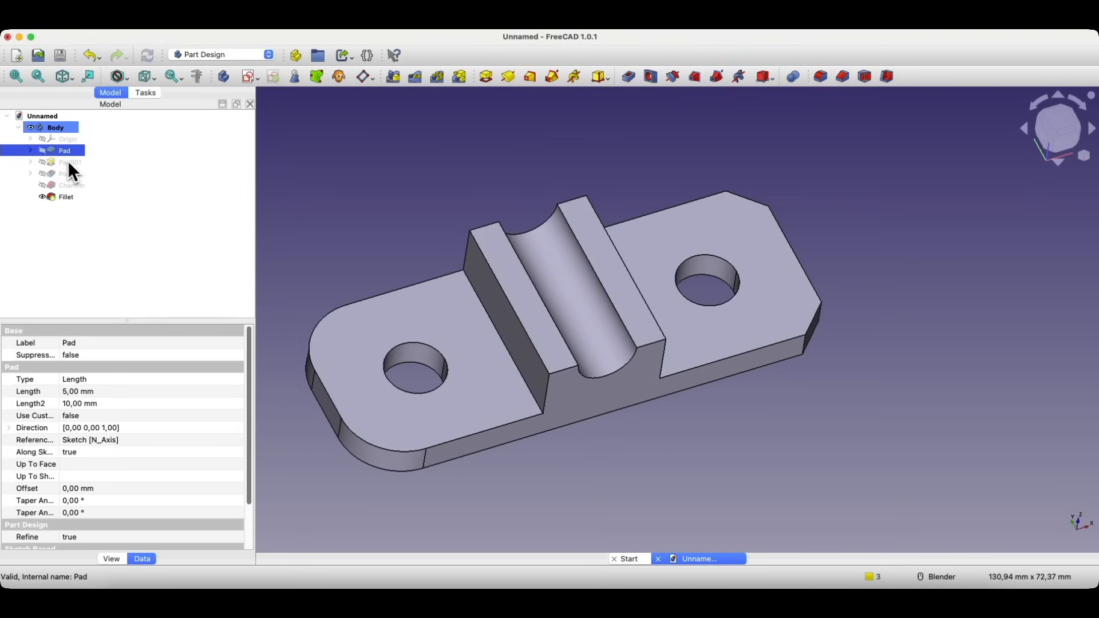
pyautogui.click(20, 128)
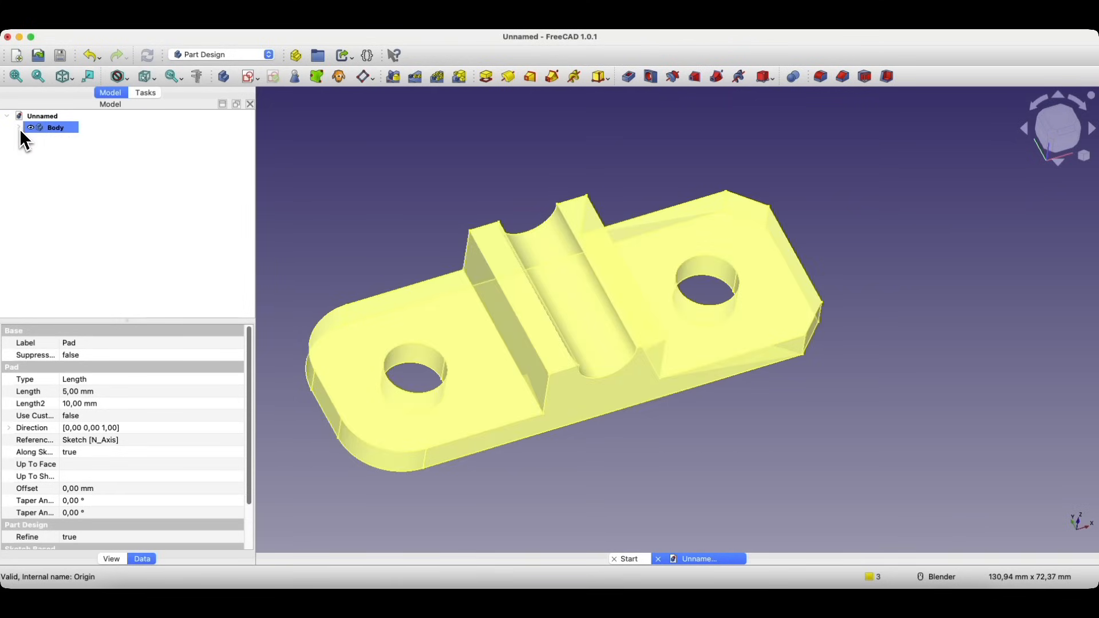
pyautogui.click(20, 129)
pyautogui.click(19, 128)
pyautogui.click(18, 129)
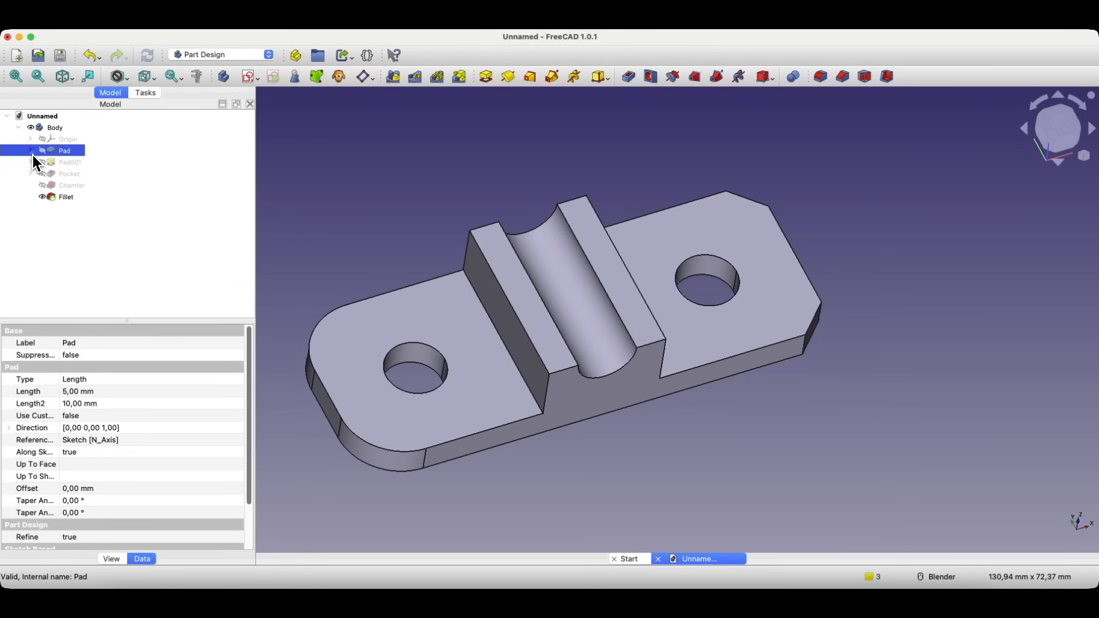
# Step: Edit the base pad's sketch and set the plate rectangle's length to 120 mm
pyautogui.click(31, 152)
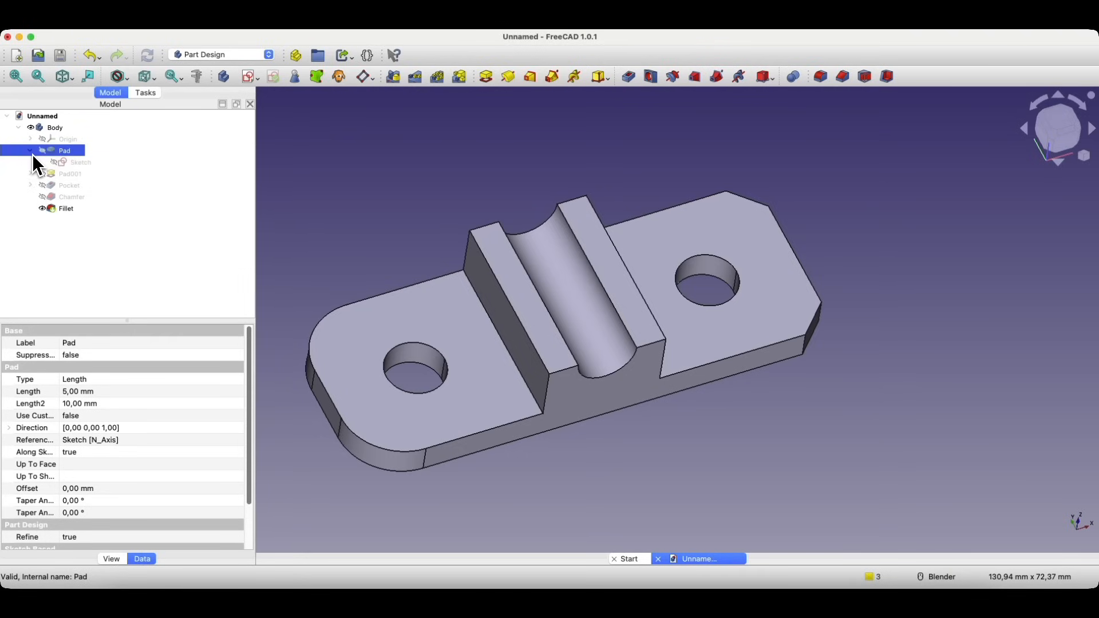
pyautogui.click(74, 164)
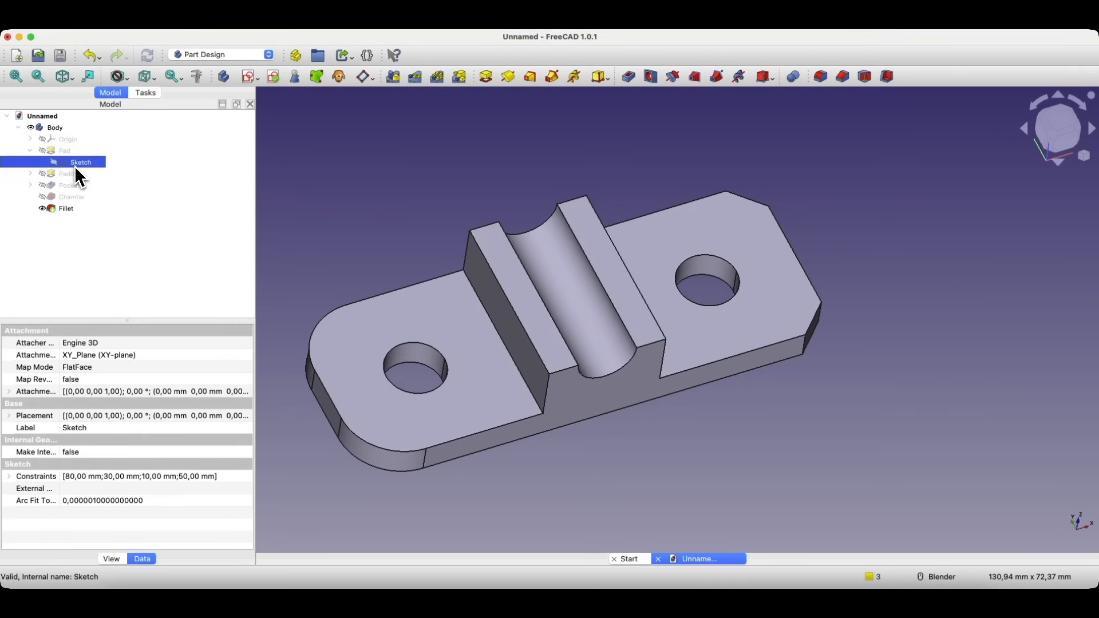
pyautogui.rightClick(78, 173)
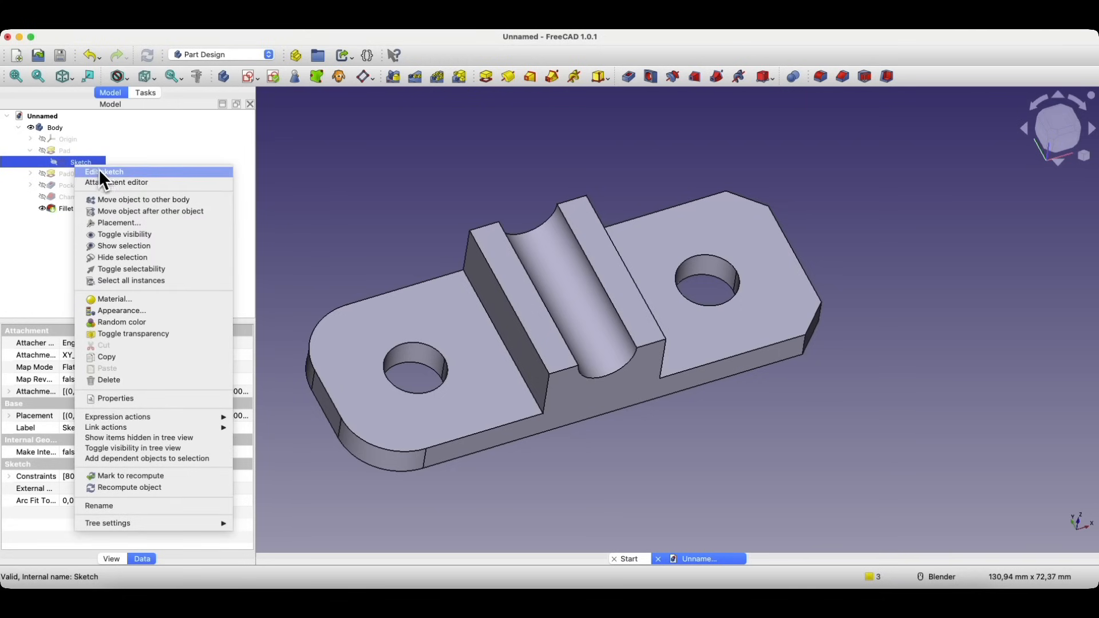
pyautogui.click(105, 176)
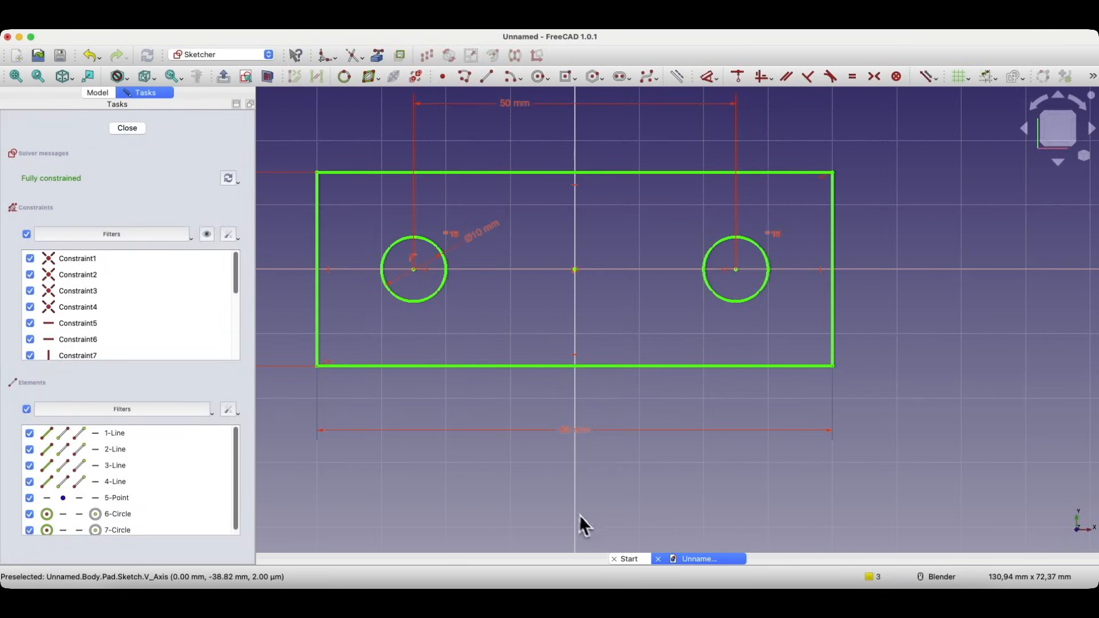
pyautogui.doubleClick(566, 430)
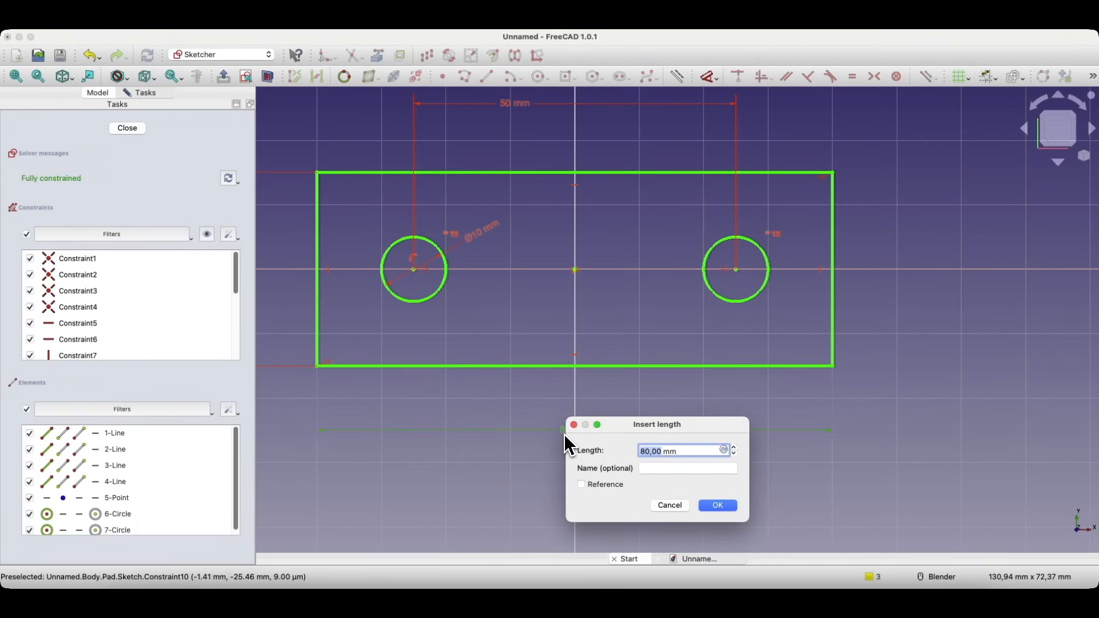
pyautogui.write('120')
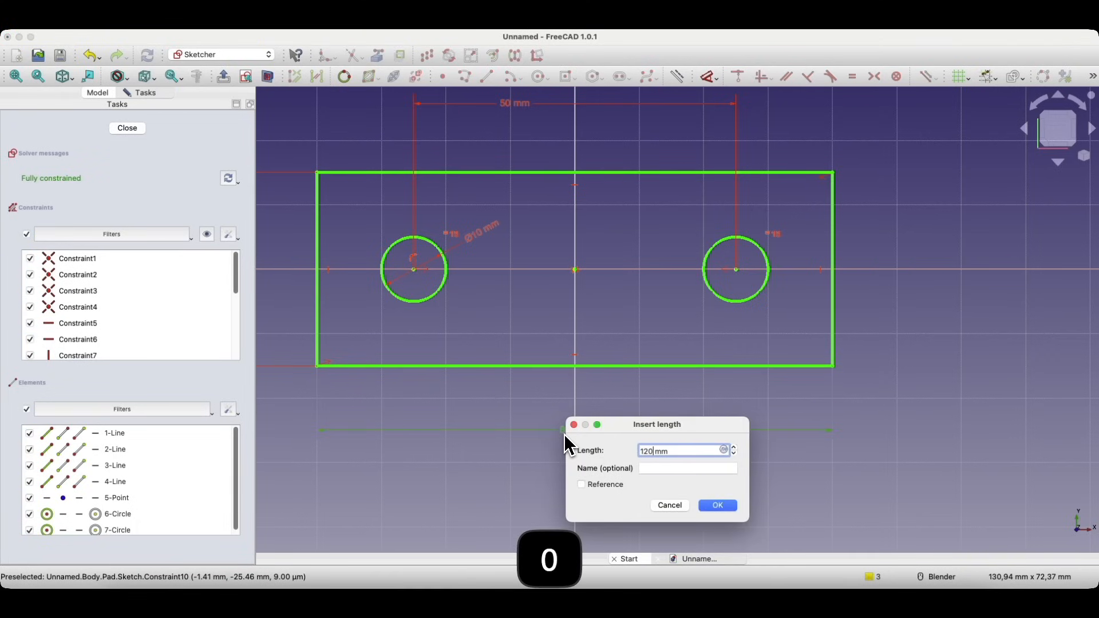
pyautogui.press('Return')
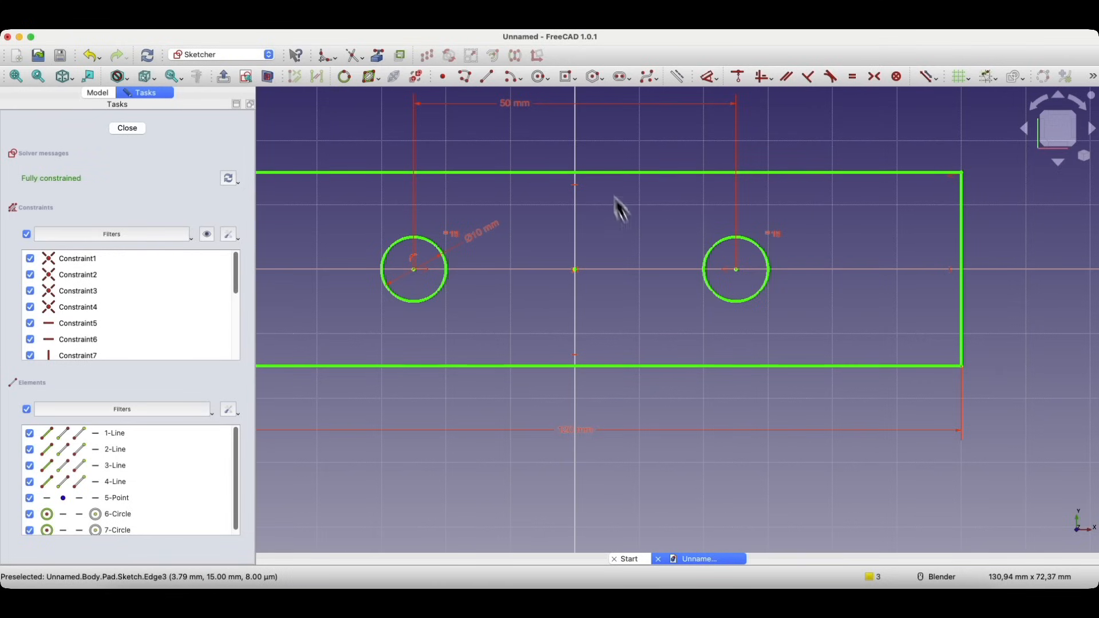
# Step: Set the distance between the two hole centres to 70 mm and close the sketch
pyautogui.doubleClick(522, 111)
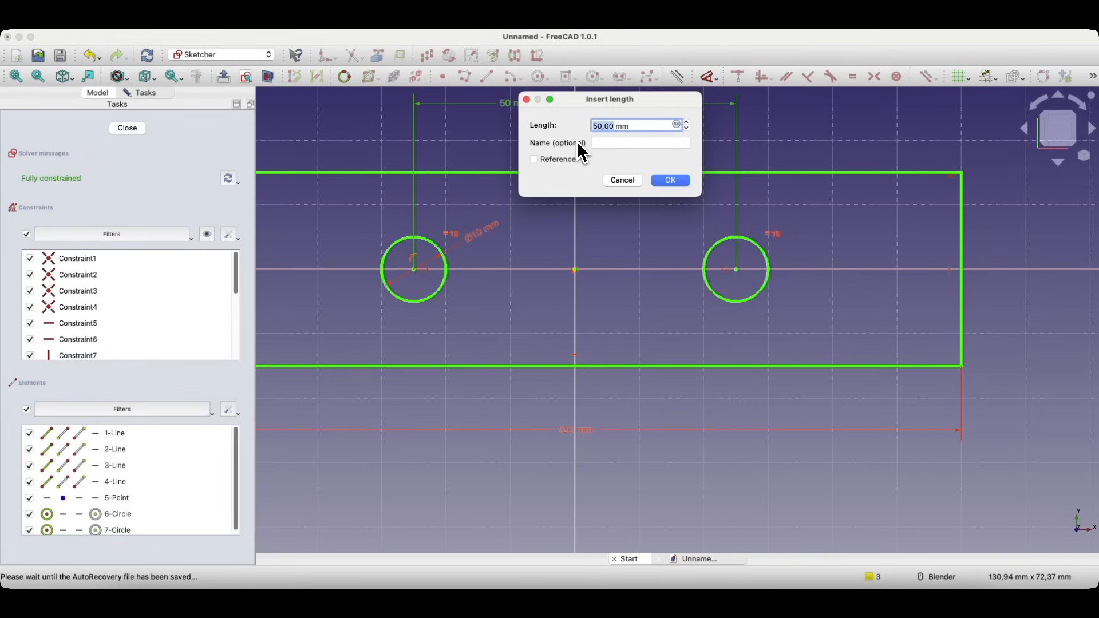
pyautogui.write('7')
pyautogui.press('Return')
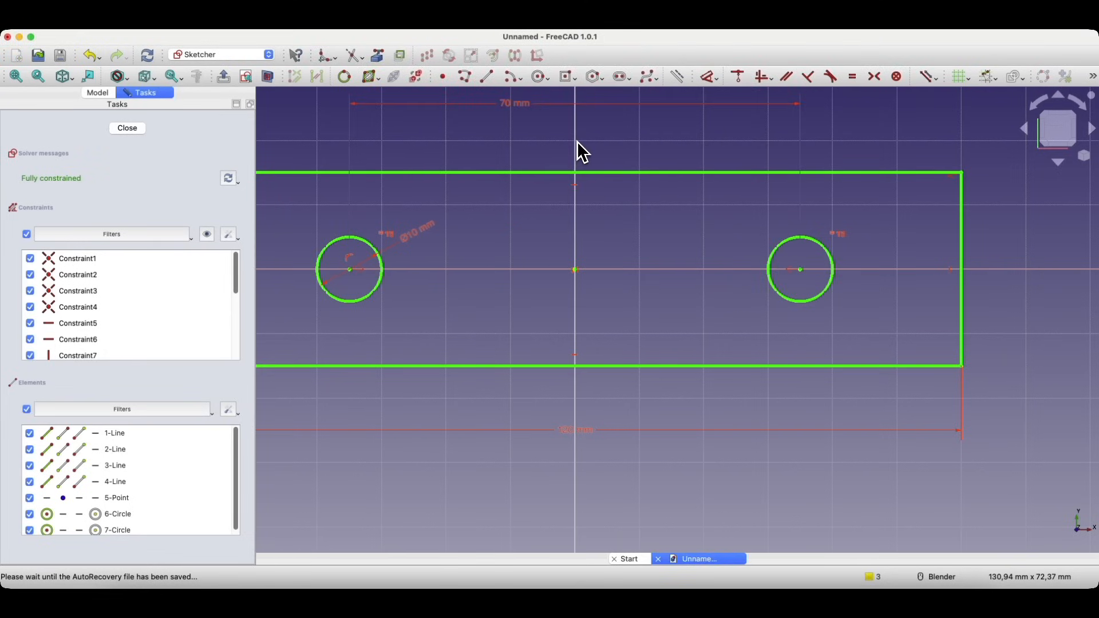
pyautogui.scroll(-1, 577, 143)
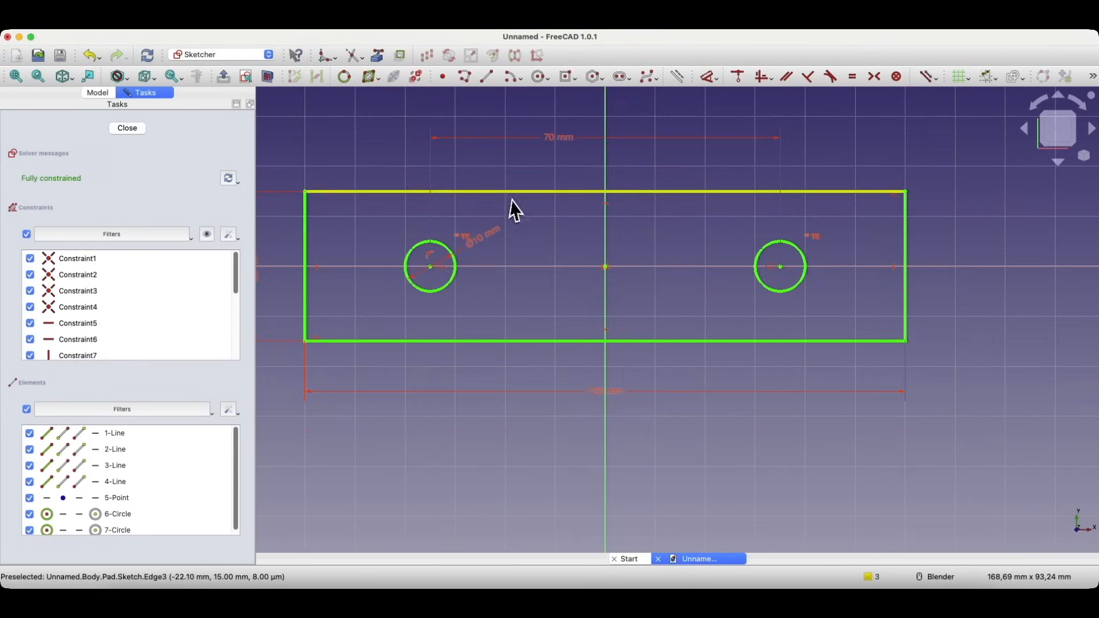
pyautogui.click(127, 129)
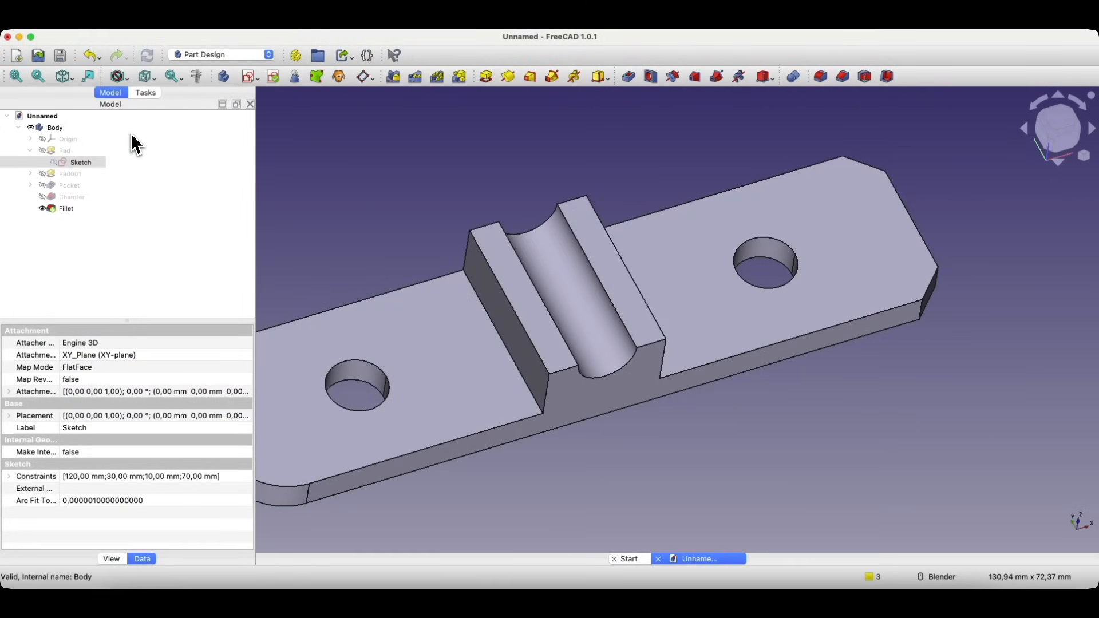
pyautogui.scroll(-2, 397, 195)
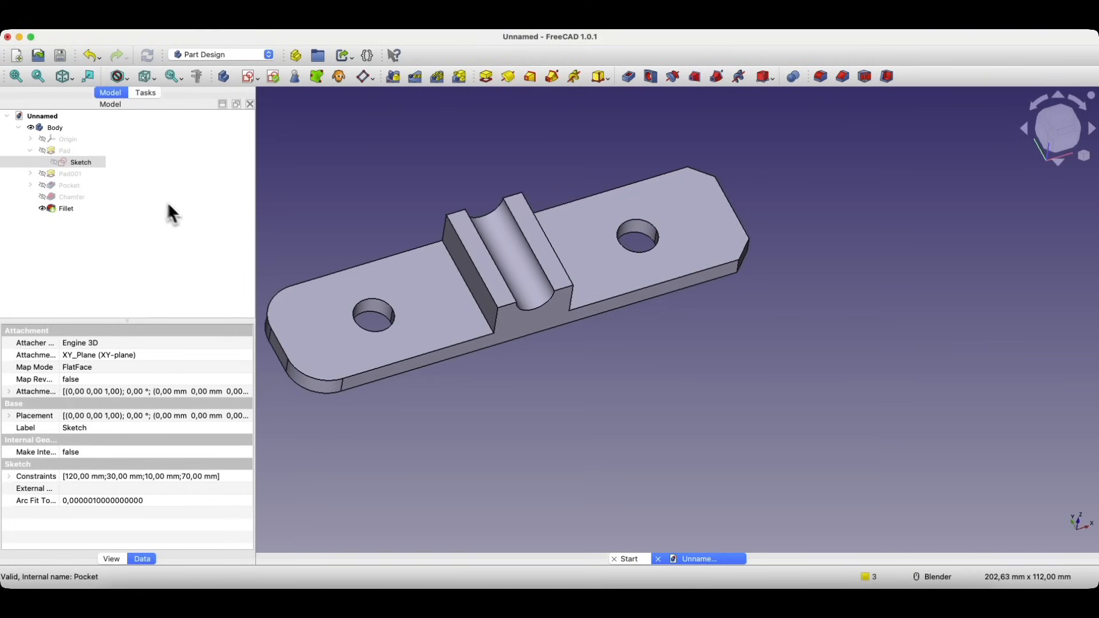
# Step: Edit the base plate's pad and set its length to 10 mm
pyautogui.doubleClick(68, 151)
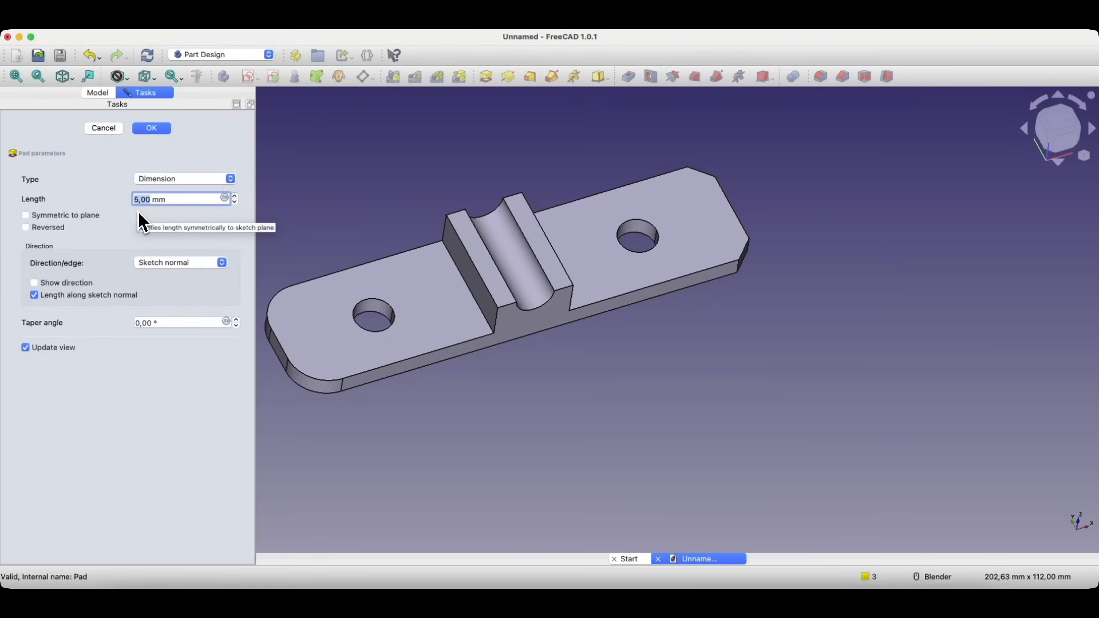
pyautogui.write('10')
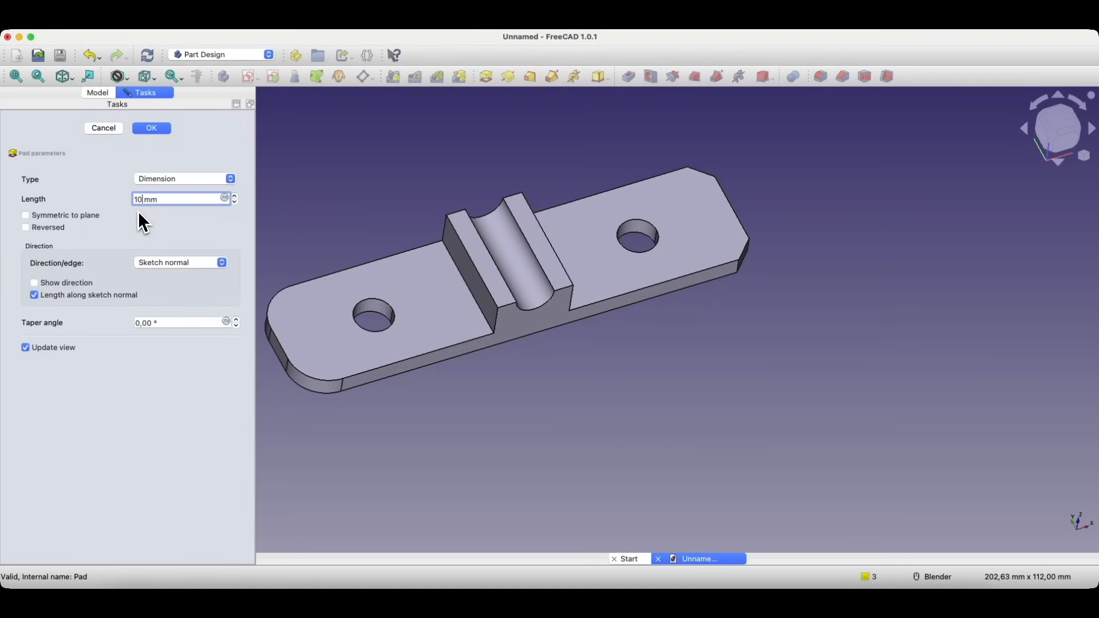
pyautogui.click(159, 129)
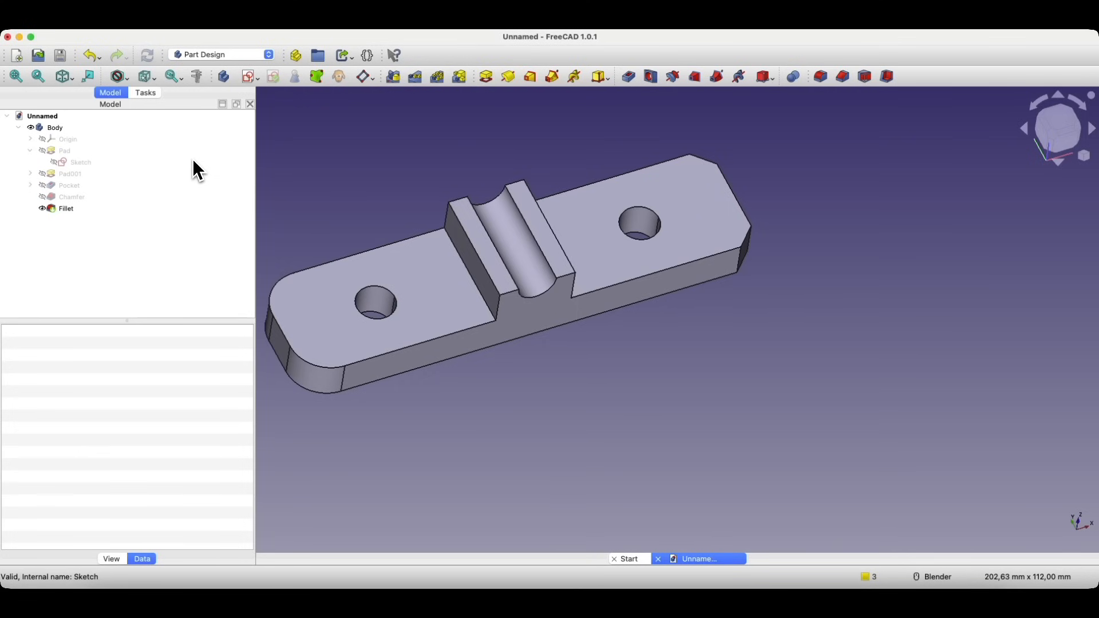
# Step: Rename the base plate's Pad feature in the model tree as Extrude
pyautogui.rightClick(67, 162)
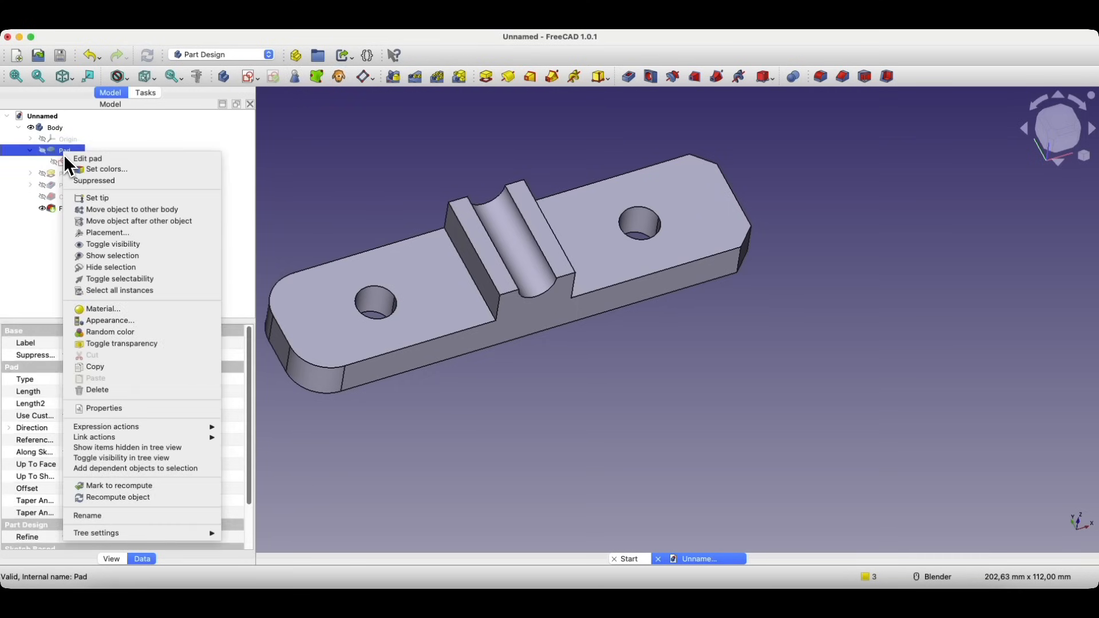
pyautogui.click(101, 516)
pyautogui.write('Extrude')
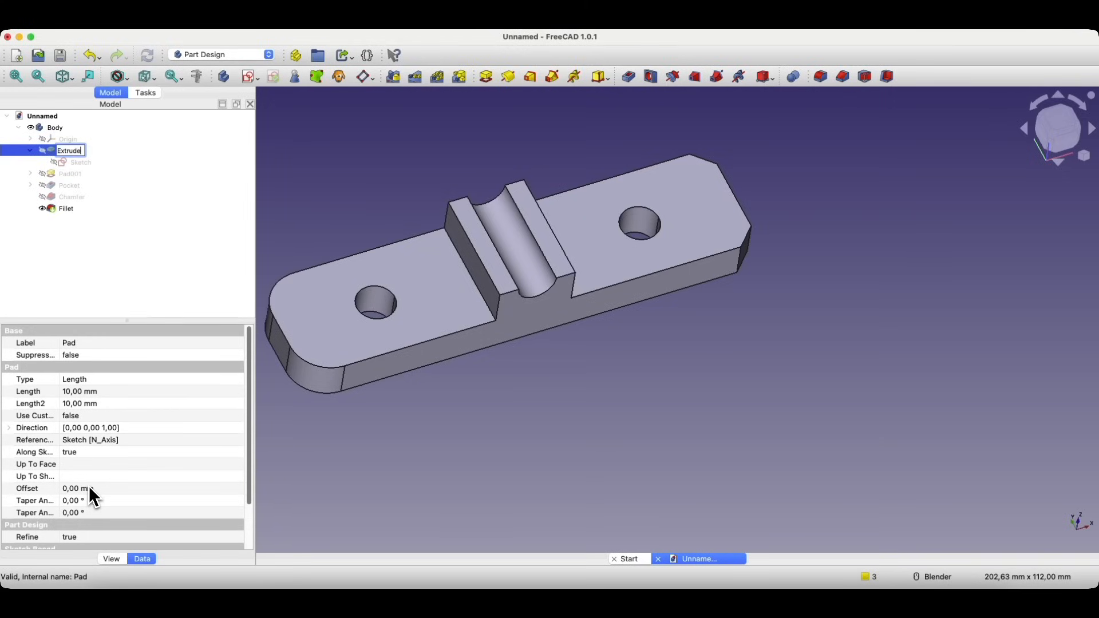
pyautogui.press('Return')
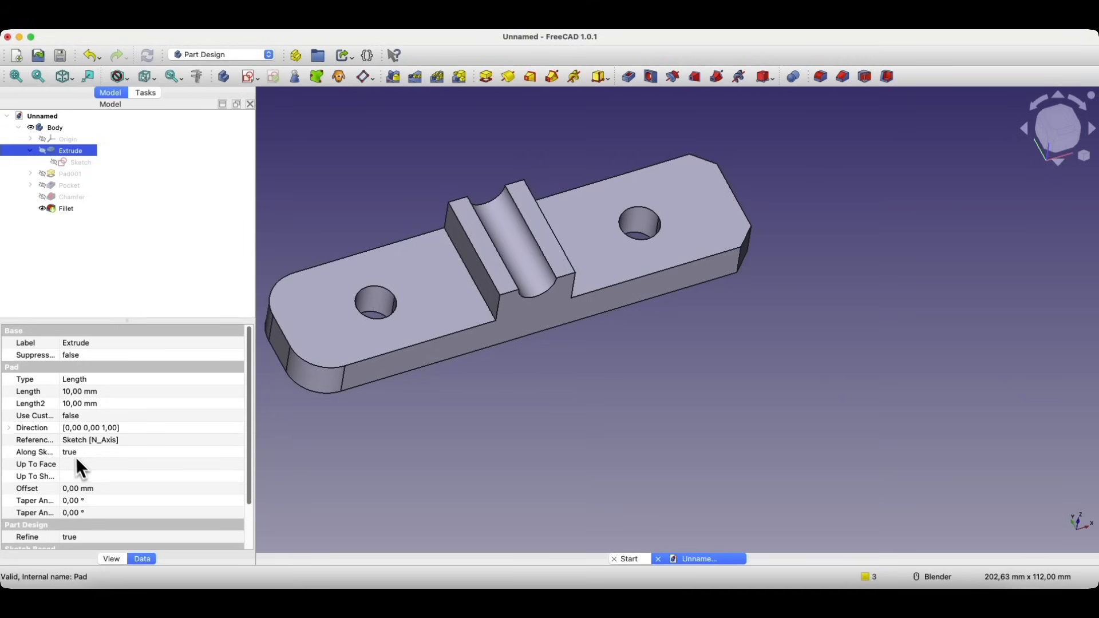
# Step: Assign a random color to the whole body
pyautogui.click(58, 128)
pyautogui.rightClick(62, 131)
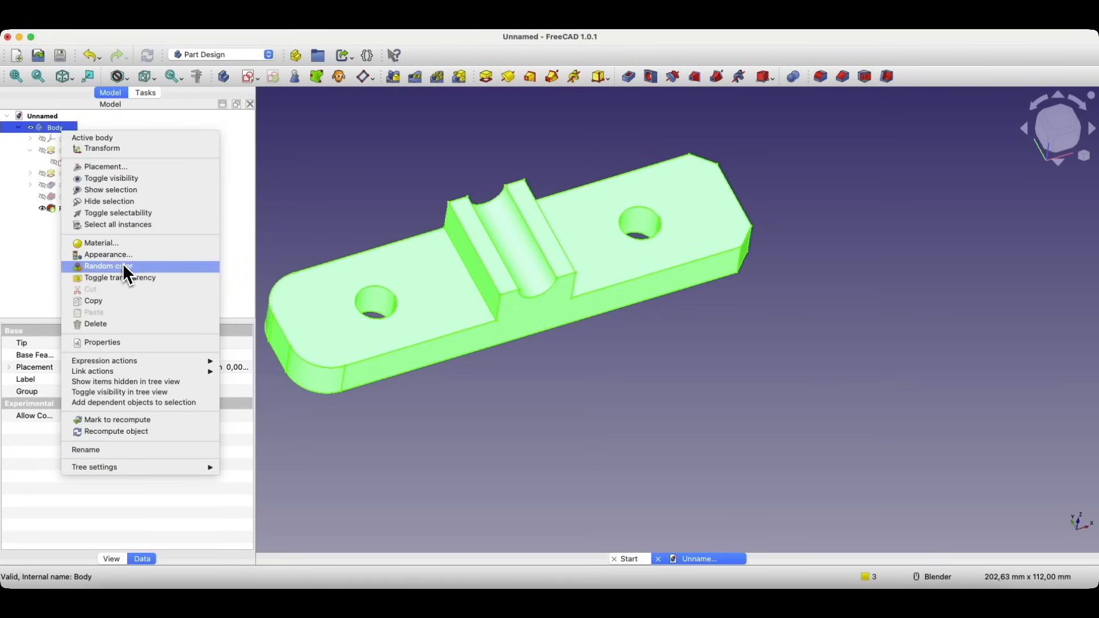
pyautogui.click(348, 166)
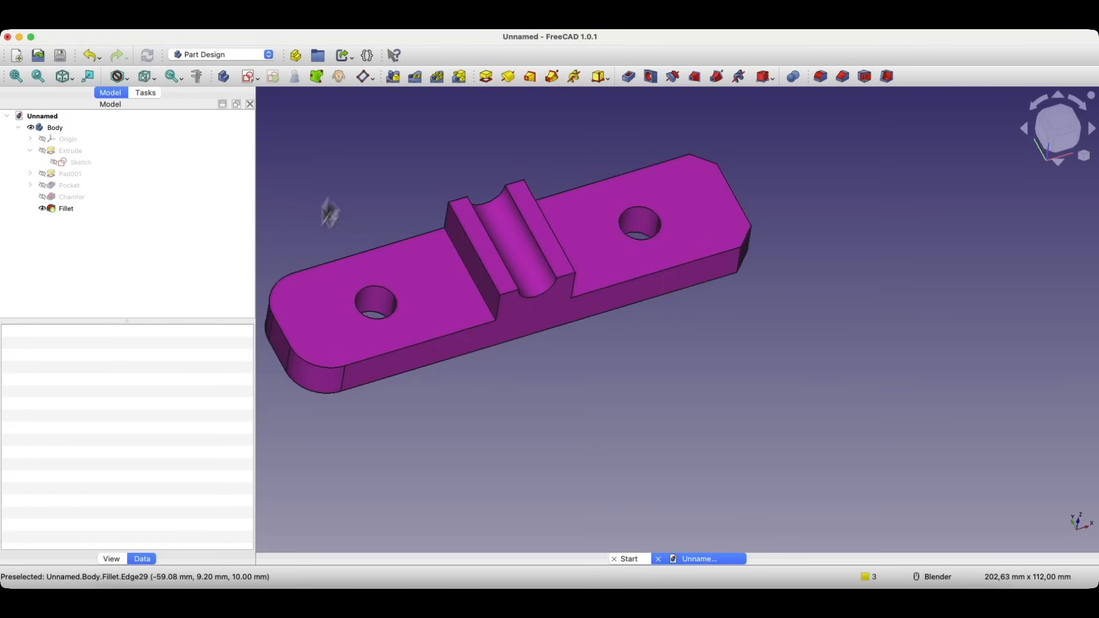
# Step: Set the body's appearance material to Stone and close the display properties
pyautogui.rightClick(61, 129)
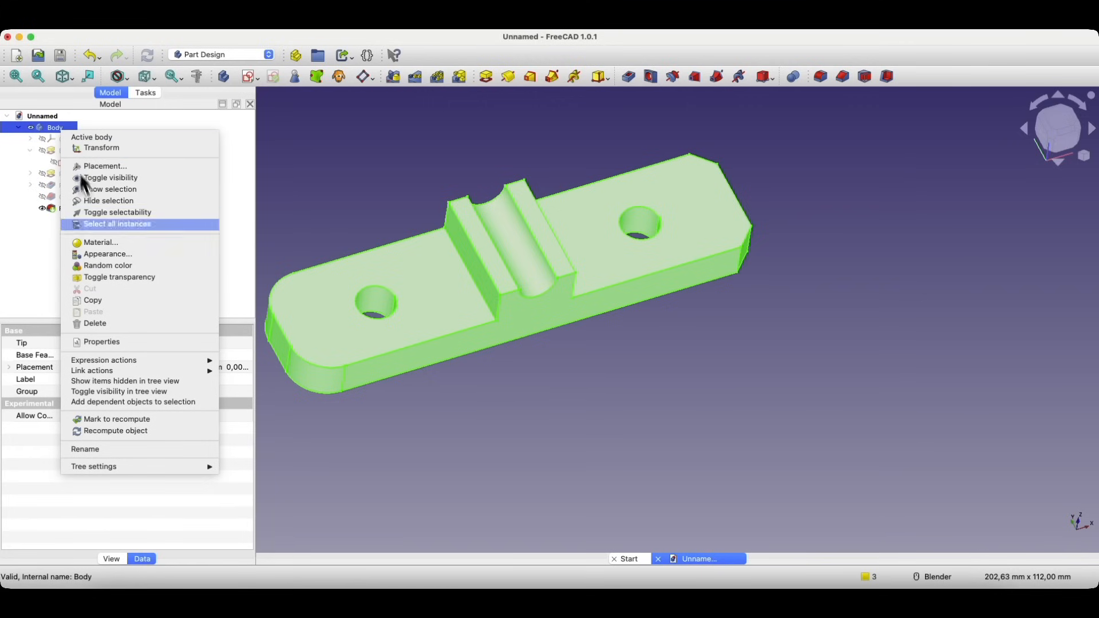
pyautogui.click(105, 256)
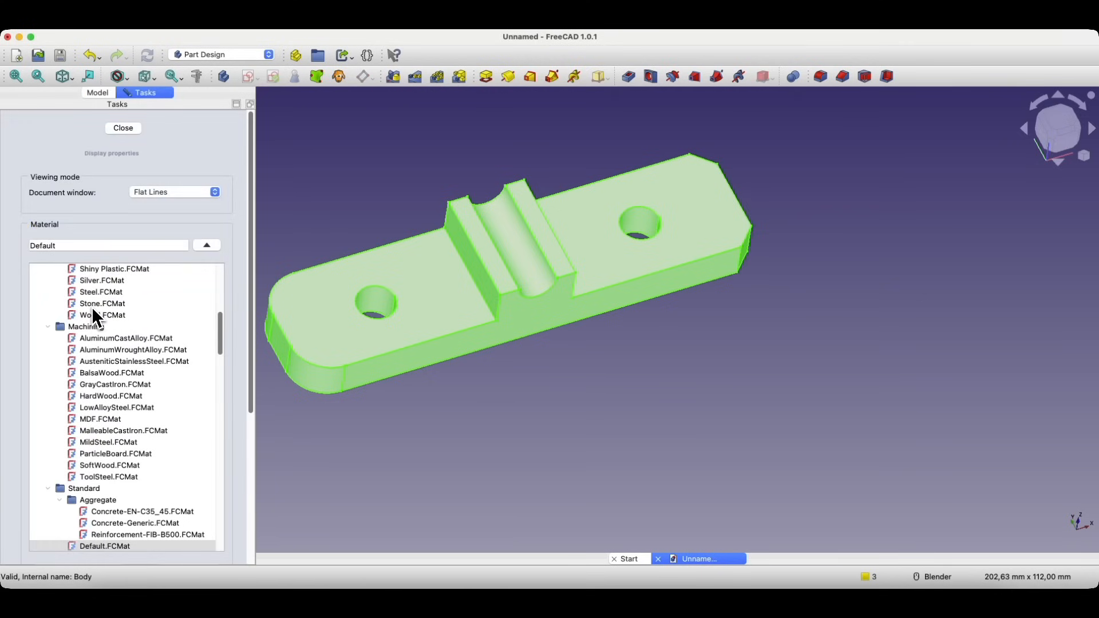
pyautogui.scroll(-1, 92, 306)
pyautogui.scroll(5, 91, 307)
pyautogui.scroll(-10, 91, 307)
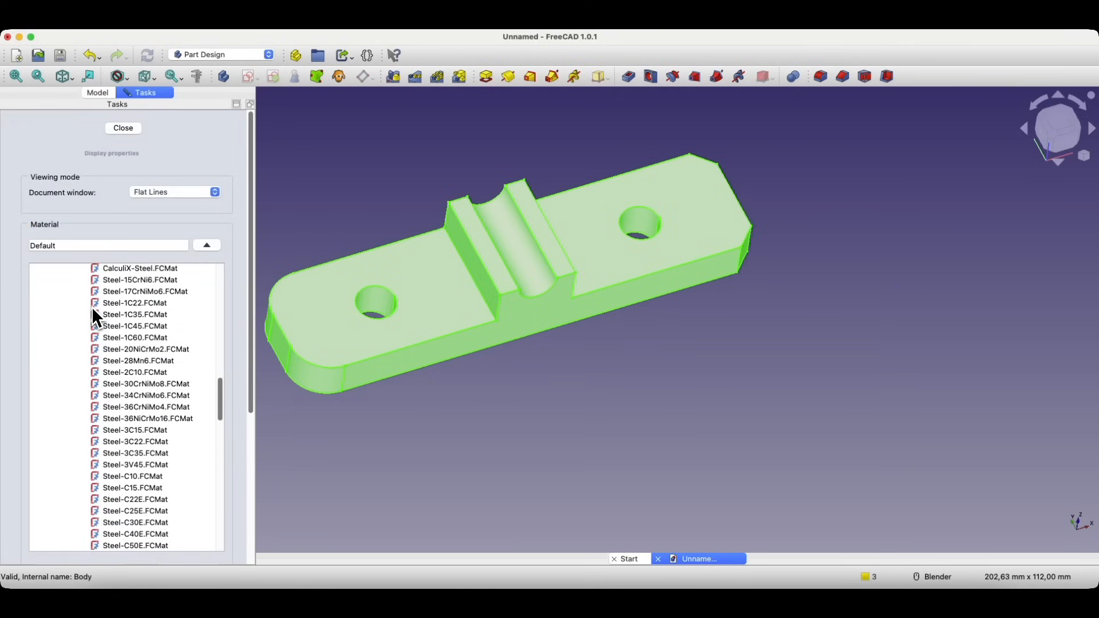
pyautogui.scroll(-15, 92, 306)
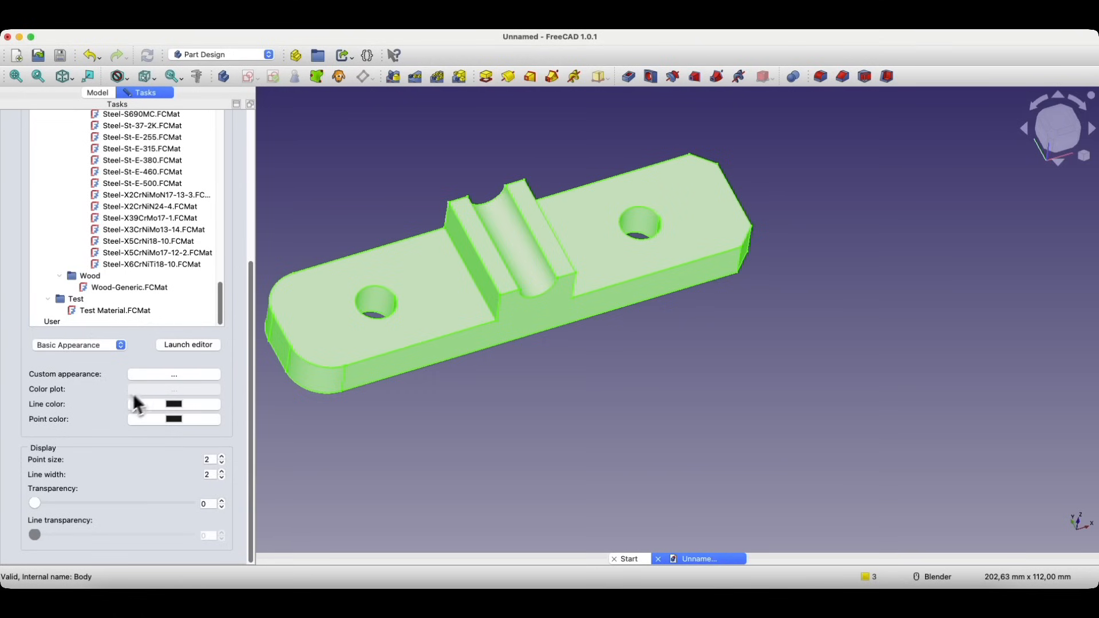
pyautogui.scroll(8, 125, 360)
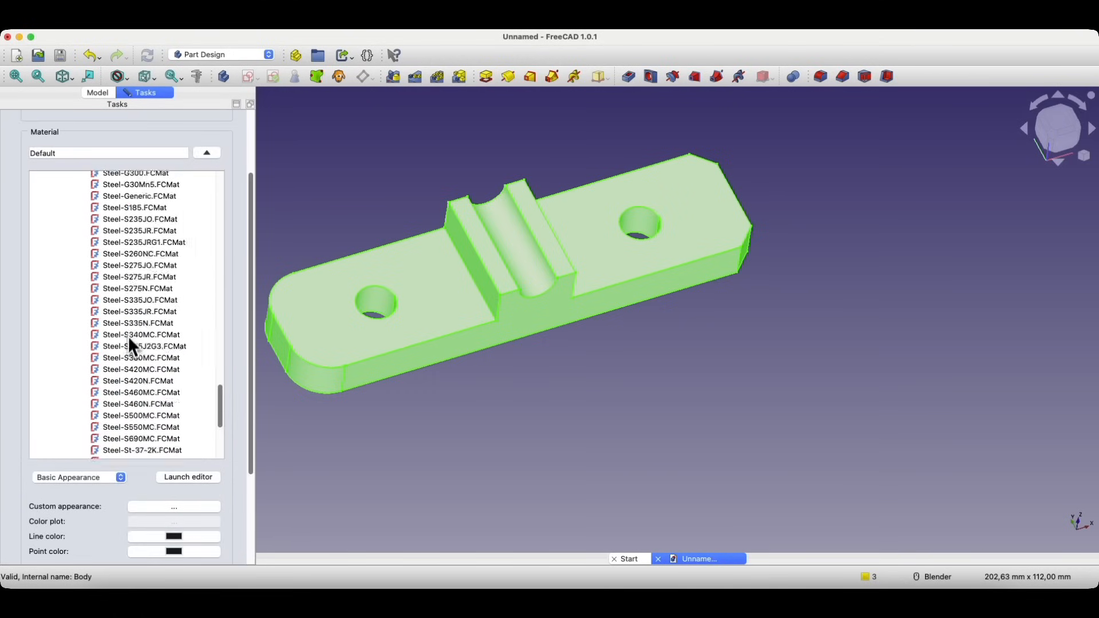
pyautogui.scroll(15, 129, 327)
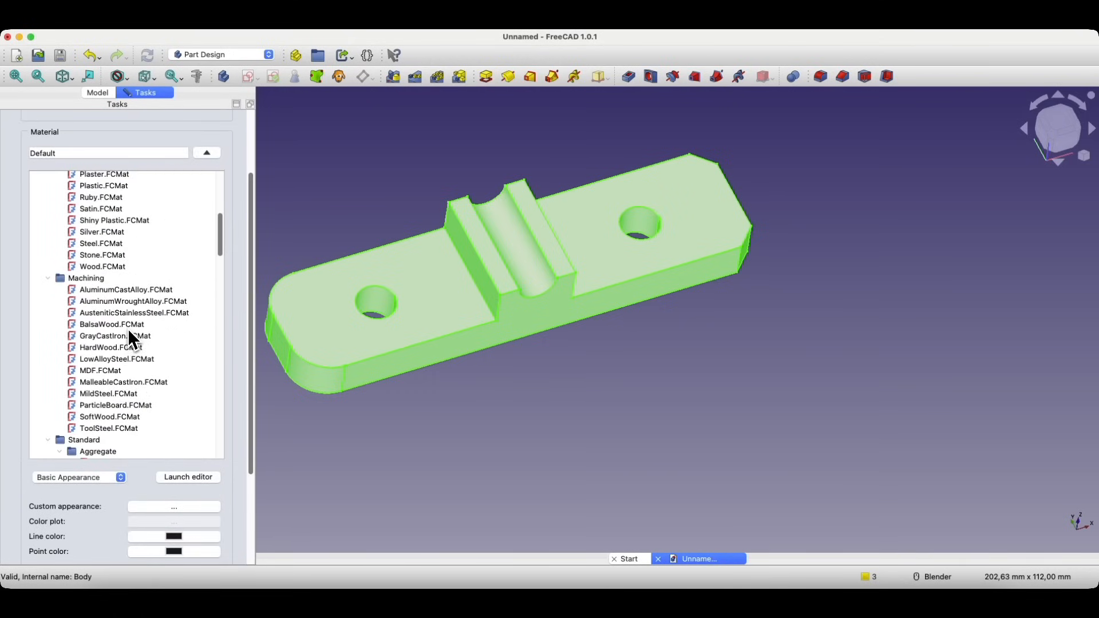
pyautogui.scroll(-2, 135, 316)
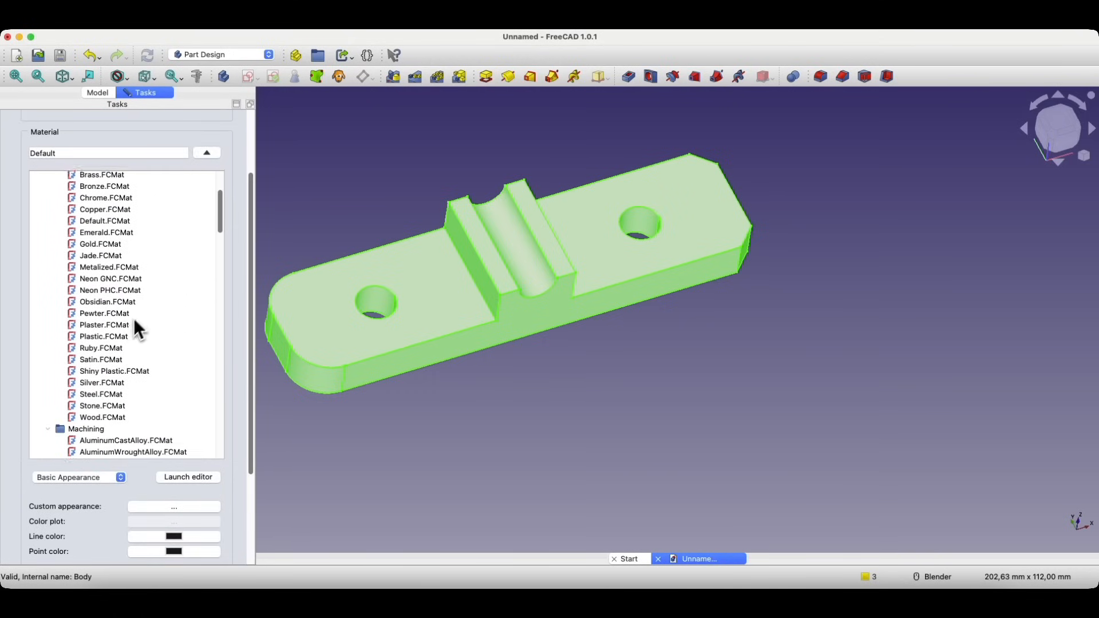
pyautogui.click(97, 409)
pyautogui.scroll(5, 172, 152)
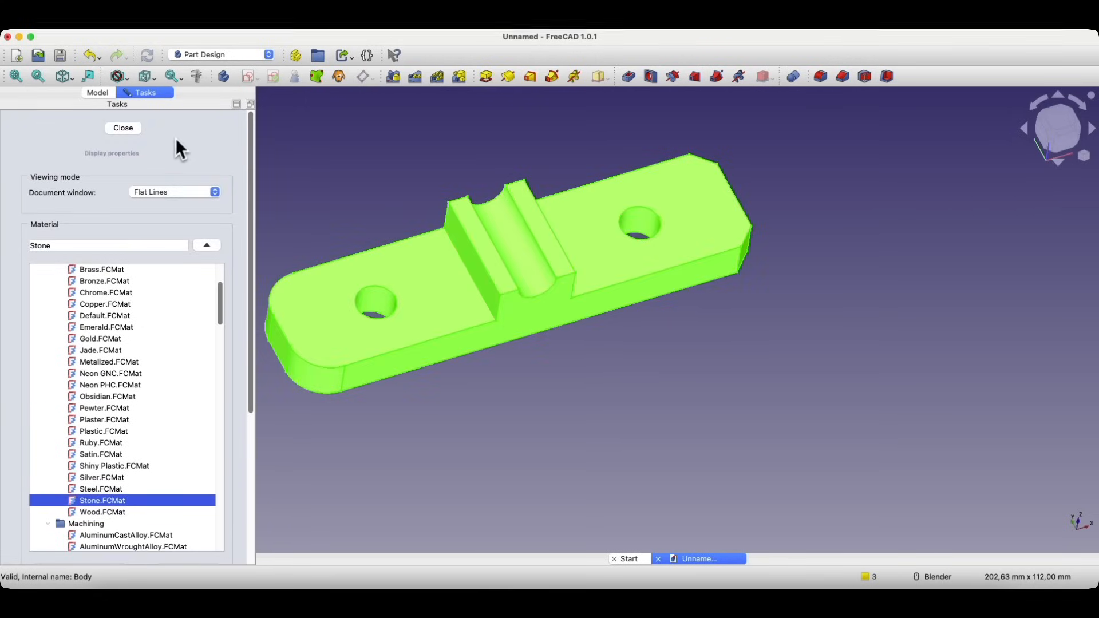
pyautogui.click(133, 130)
pyautogui.click(385, 150)
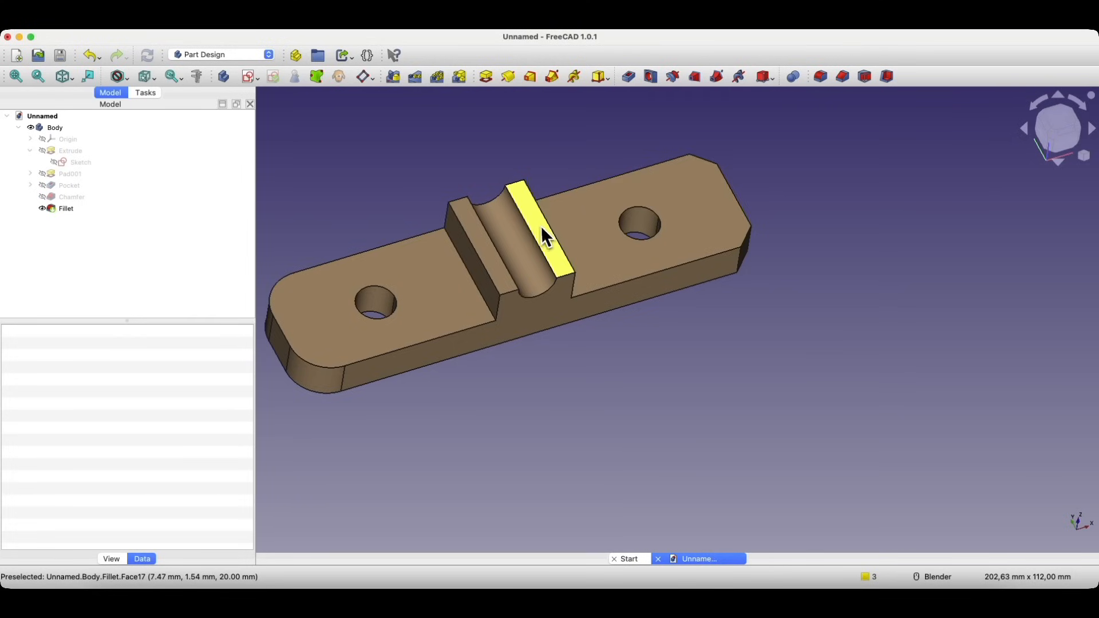
pyautogui.click(79, 19)
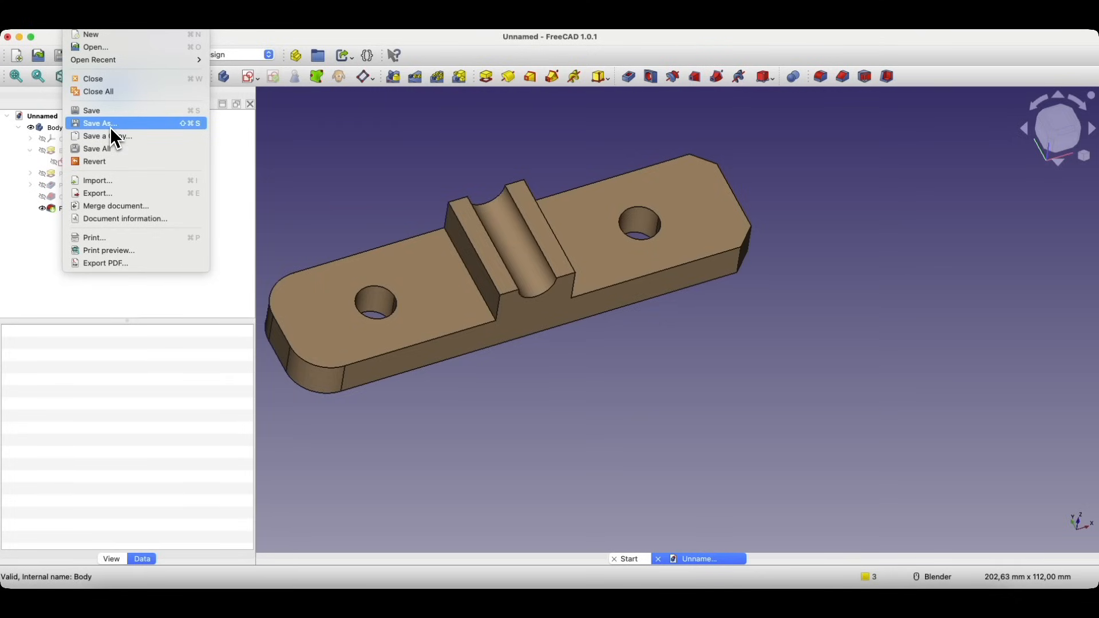
pyautogui.click(304, 153)
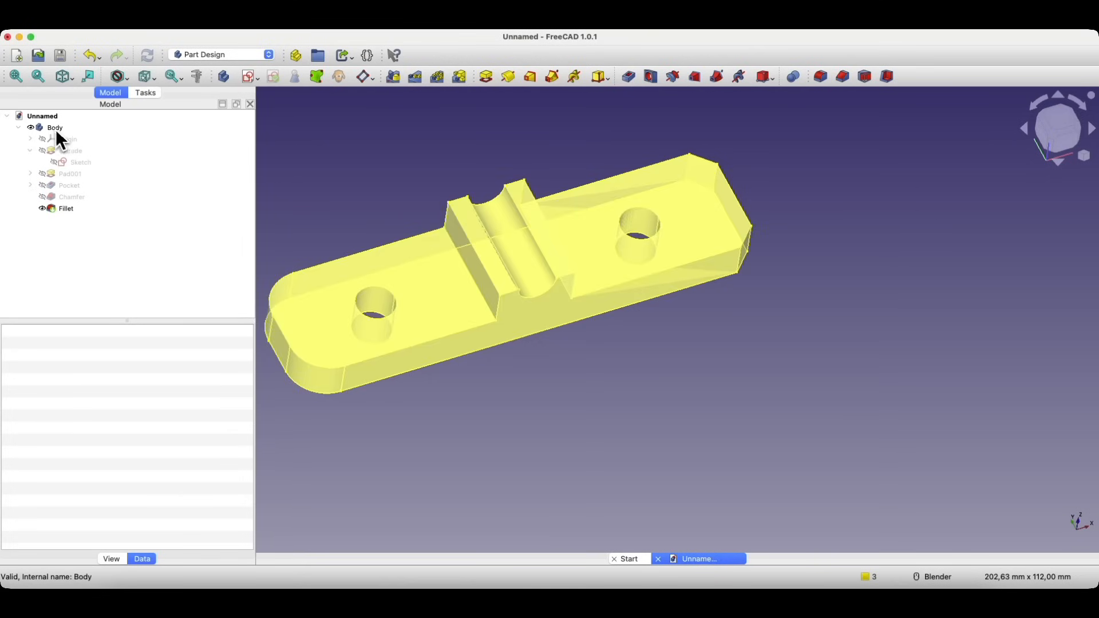
# Step: Export the body to the Sample folder as FreeCADBasics in STEP with colors format, using millimeter units and the AP214 International Standard scheme
pyautogui.click(57, 130)
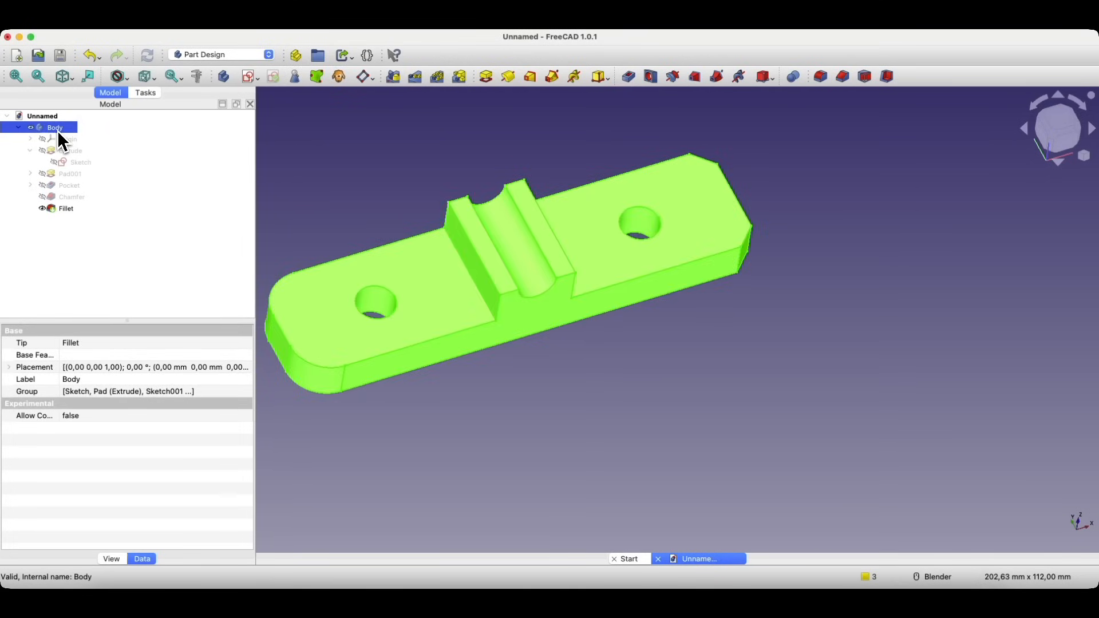
pyautogui.click(76, 20)
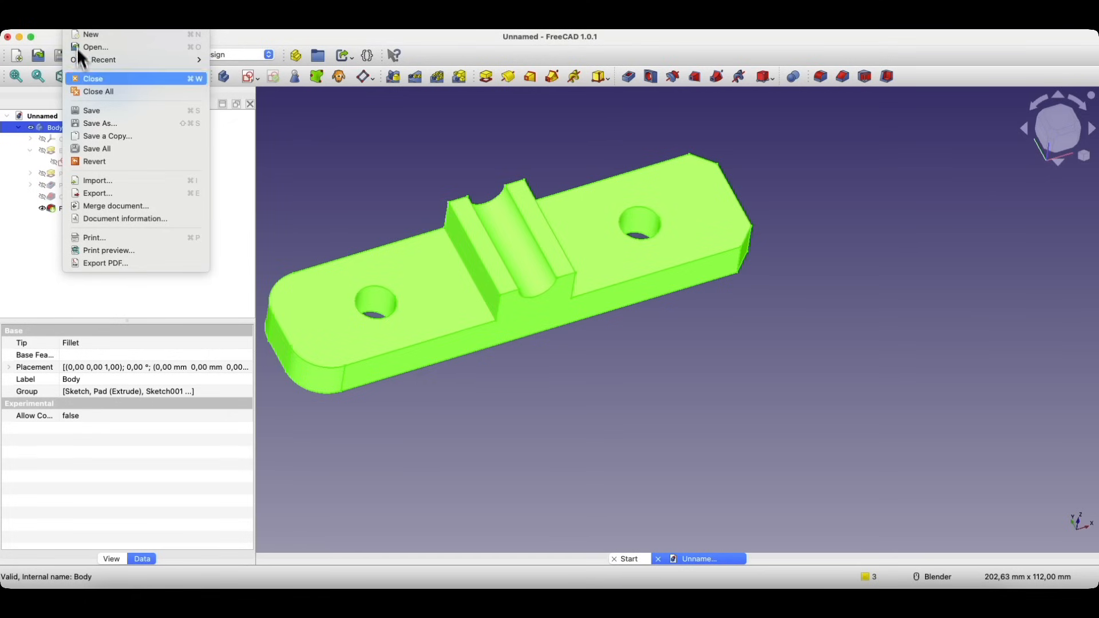
pyautogui.click(100, 195)
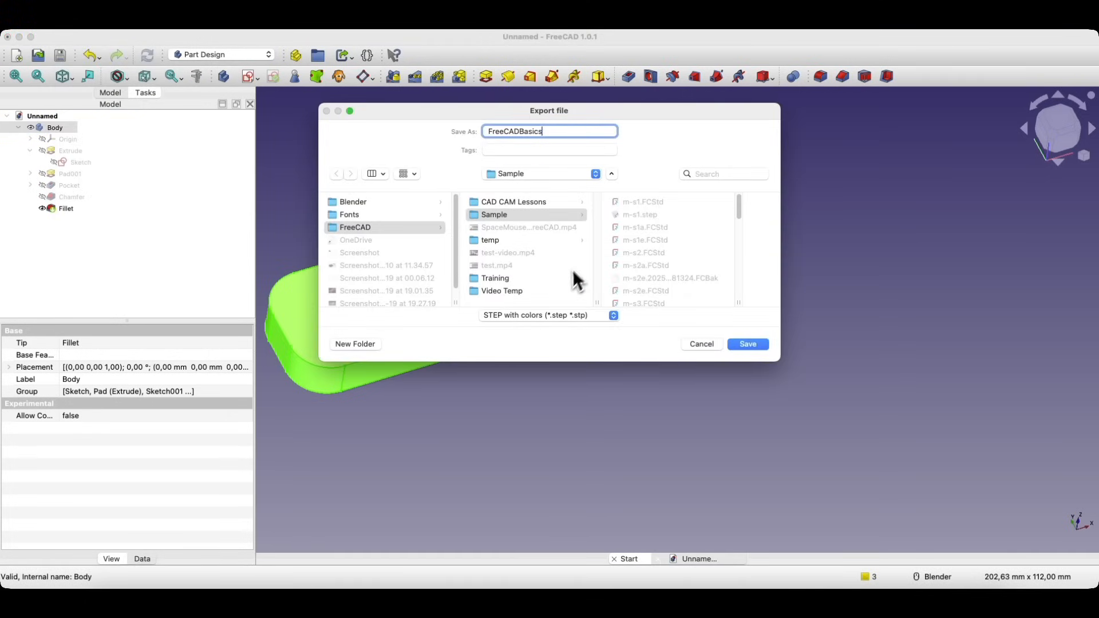
pyautogui.click(534, 321)
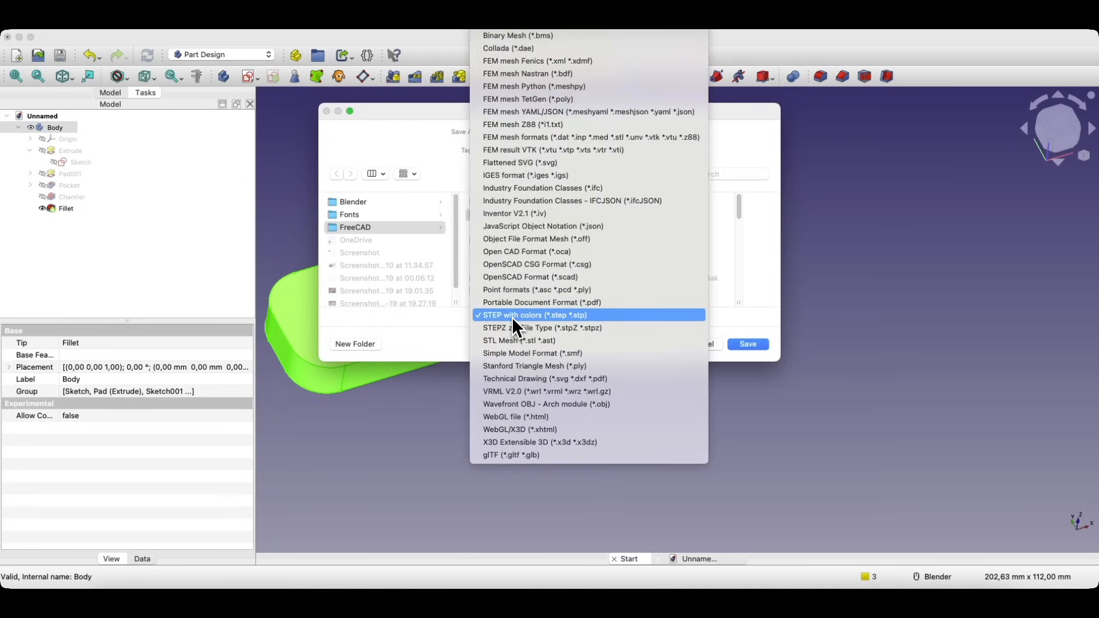
pyautogui.click(515, 316)
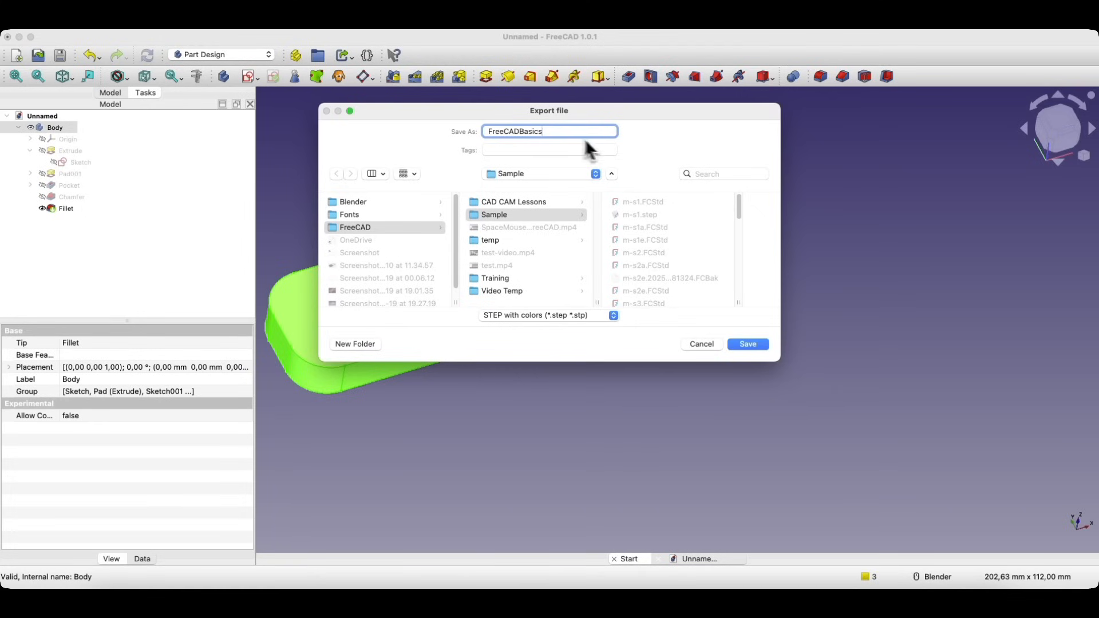
pyautogui.click(743, 345)
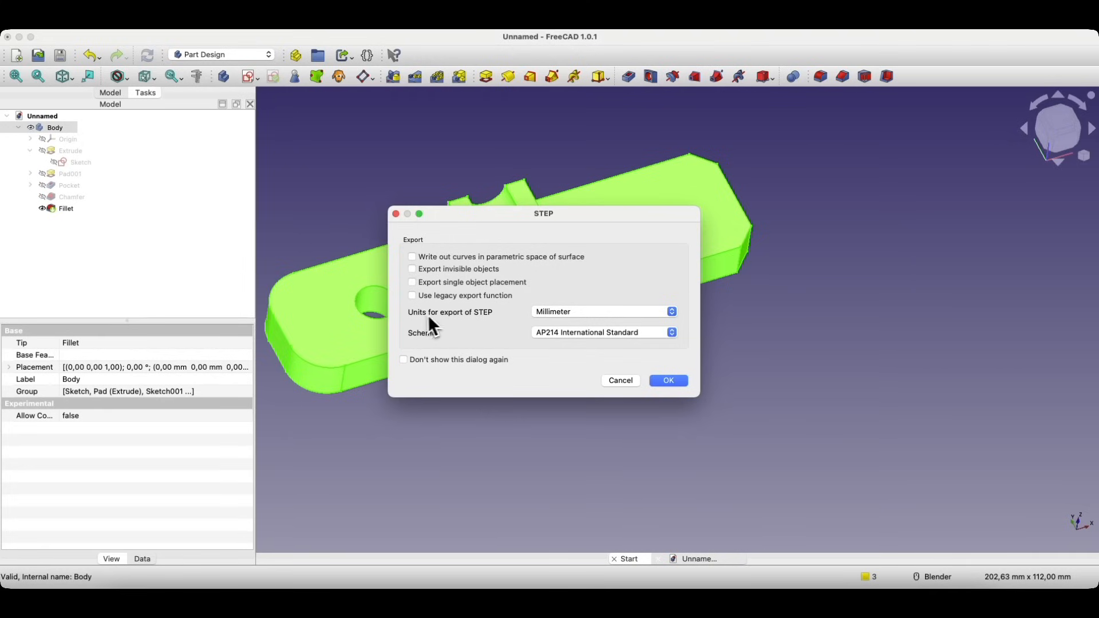
pyautogui.click(662, 384)
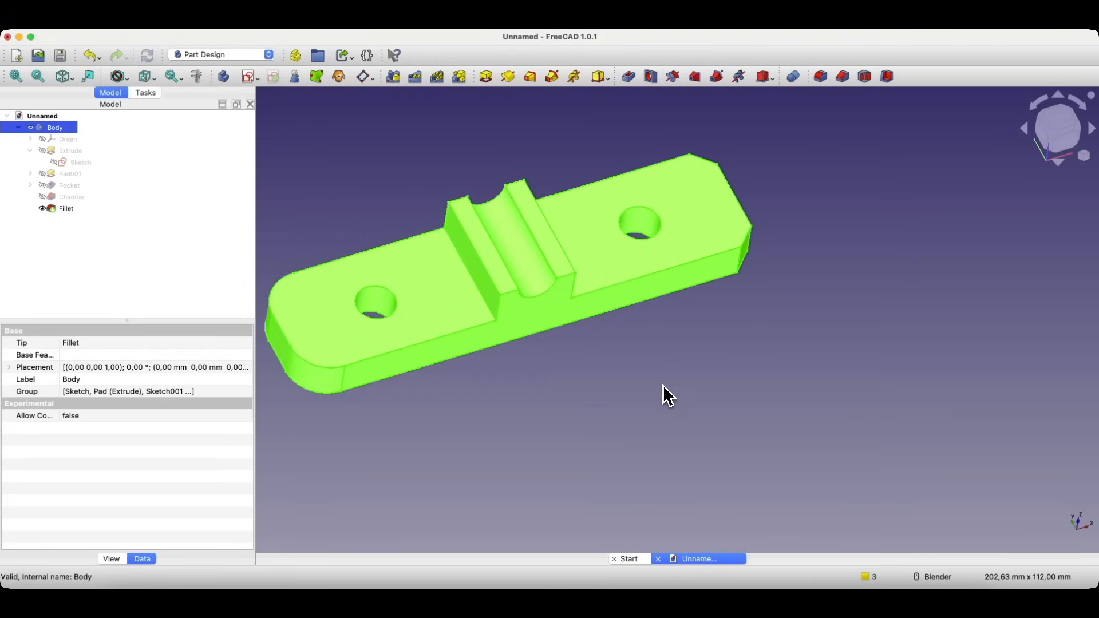